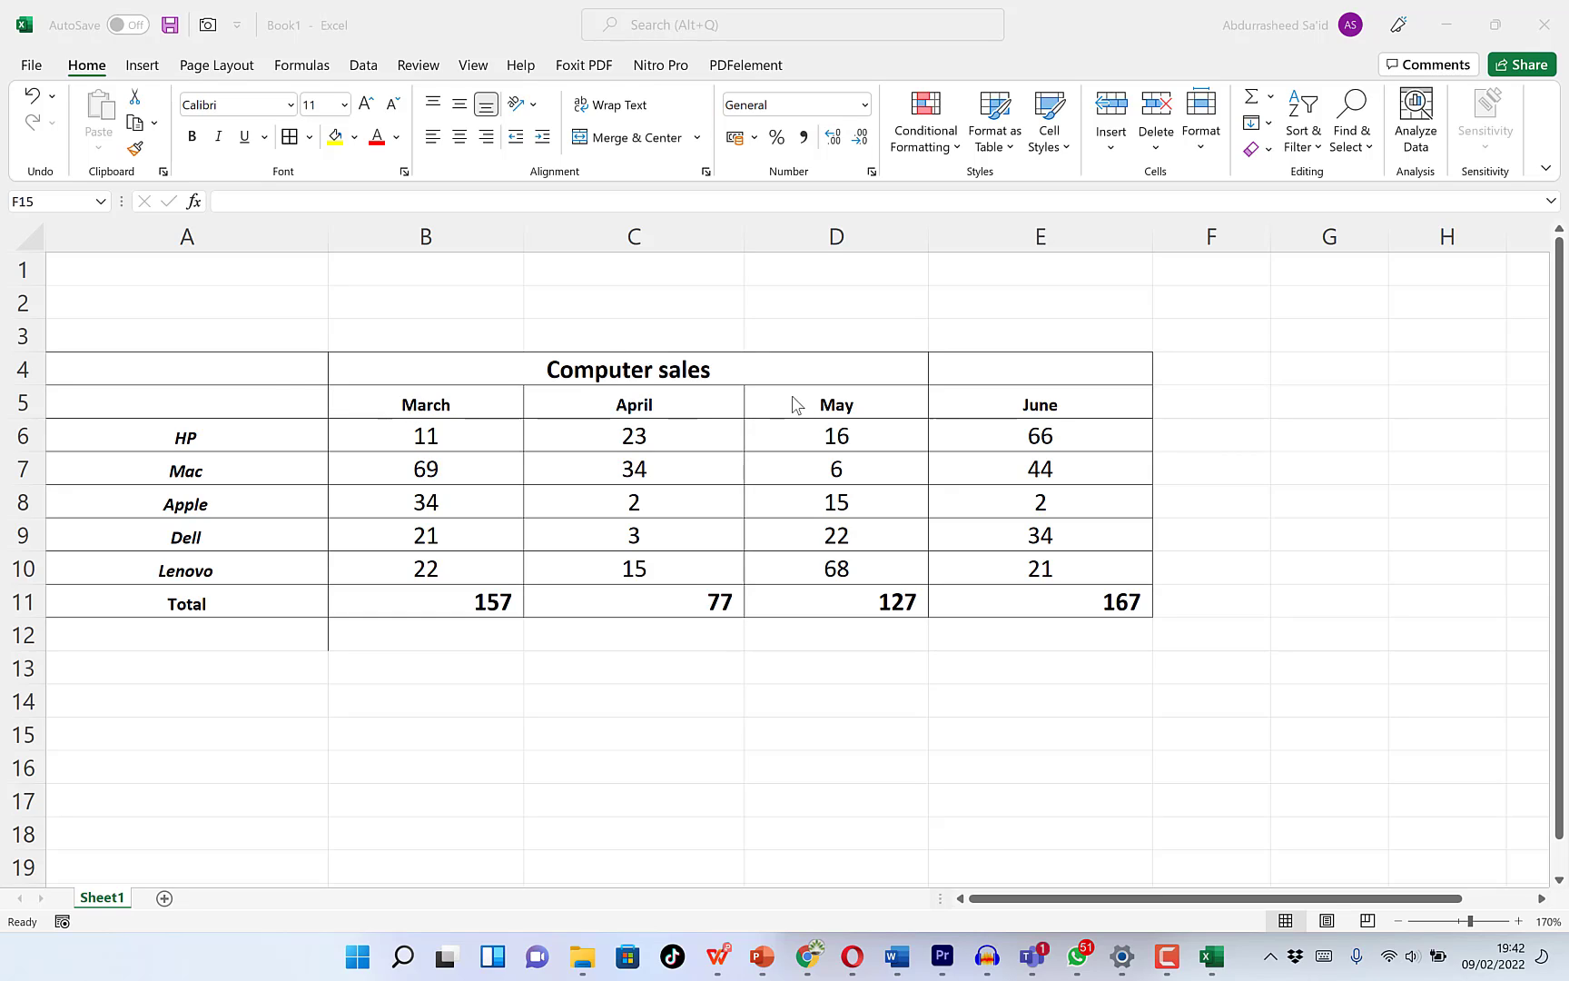
# - Select the Computer sales table from A4 through E10 as the chart data
pyautogui.click(248, 440)
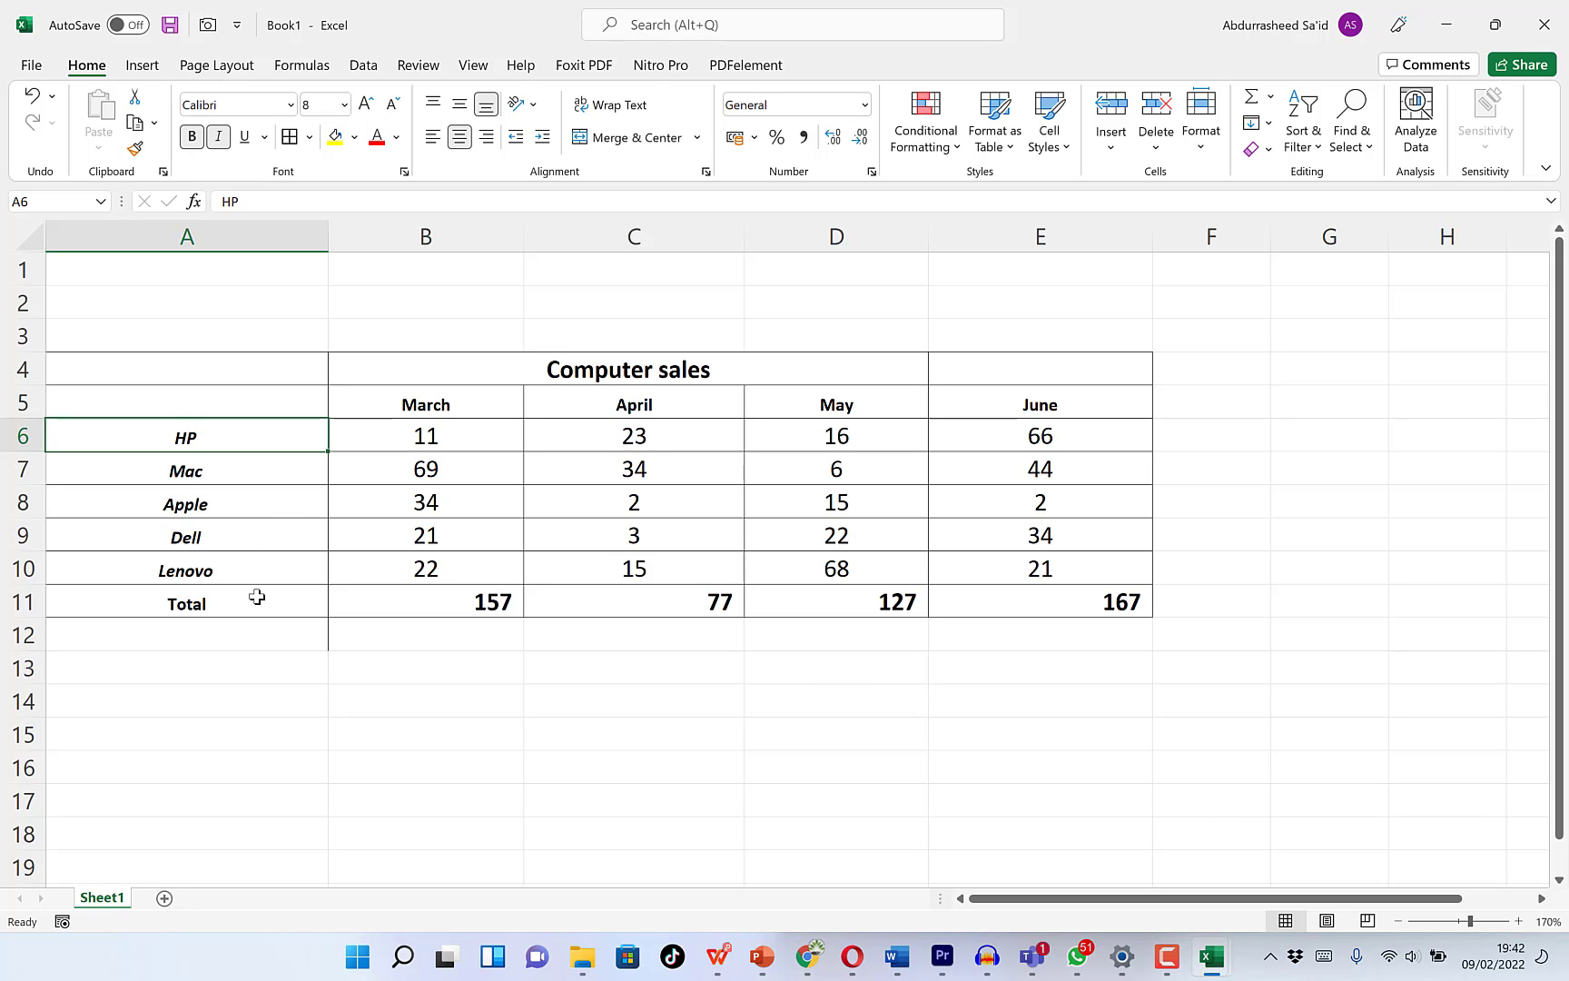
pyautogui.click(228, 606)
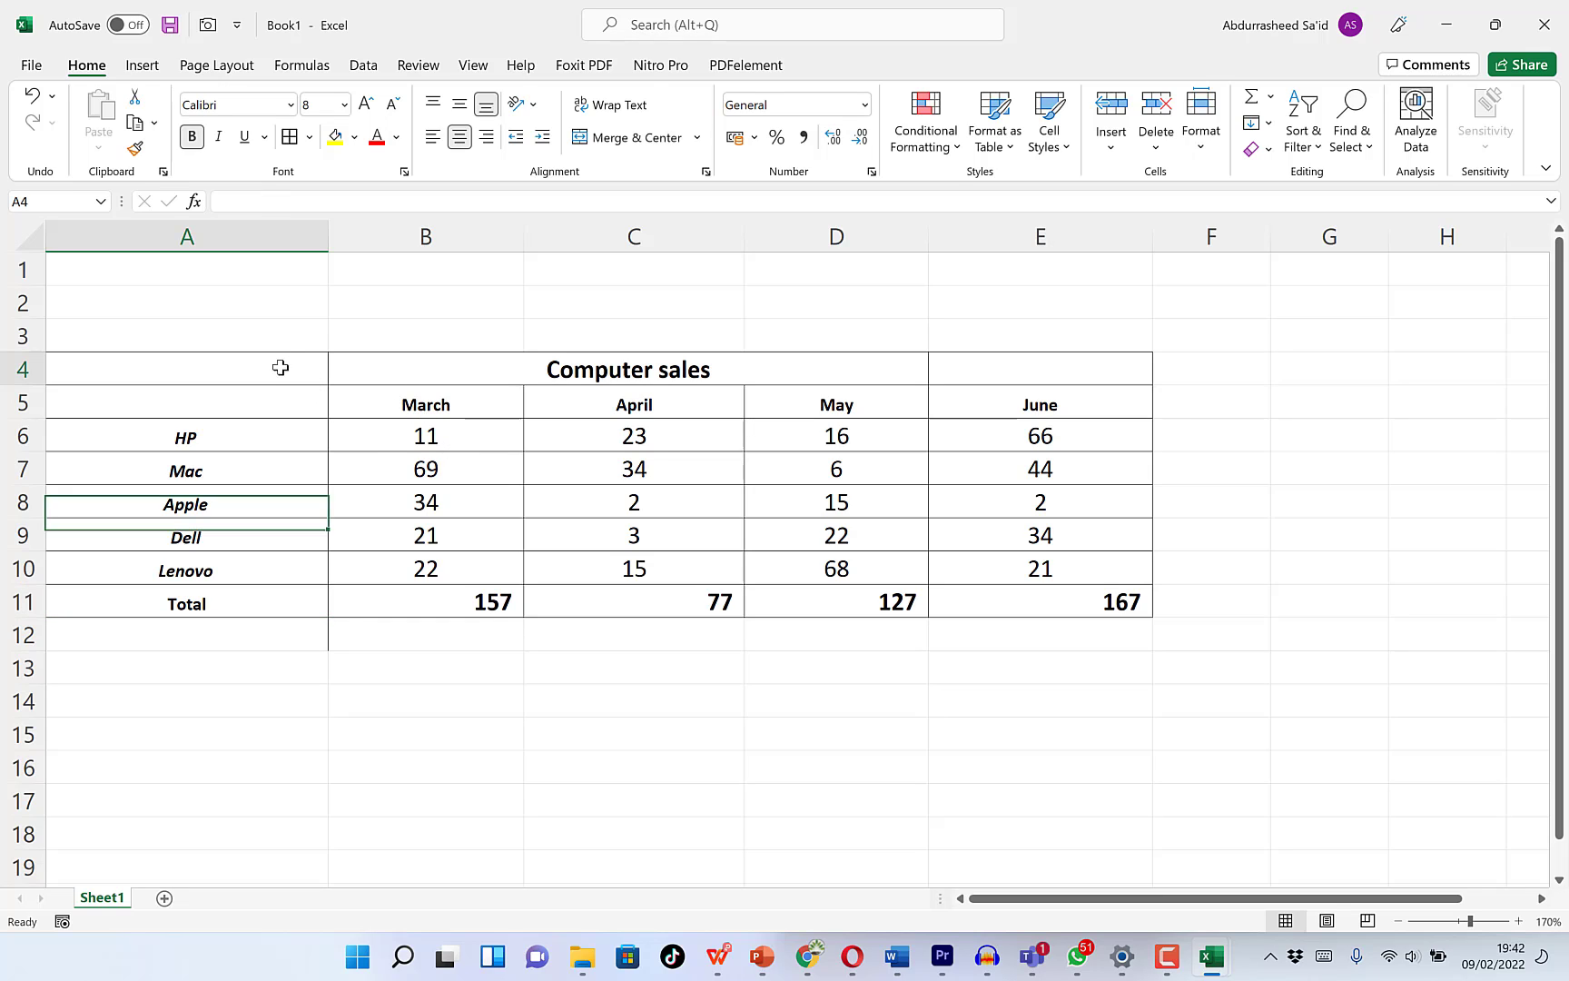
pyautogui.moveTo(281, 364); pyautogui.dragTo(1036, 565)
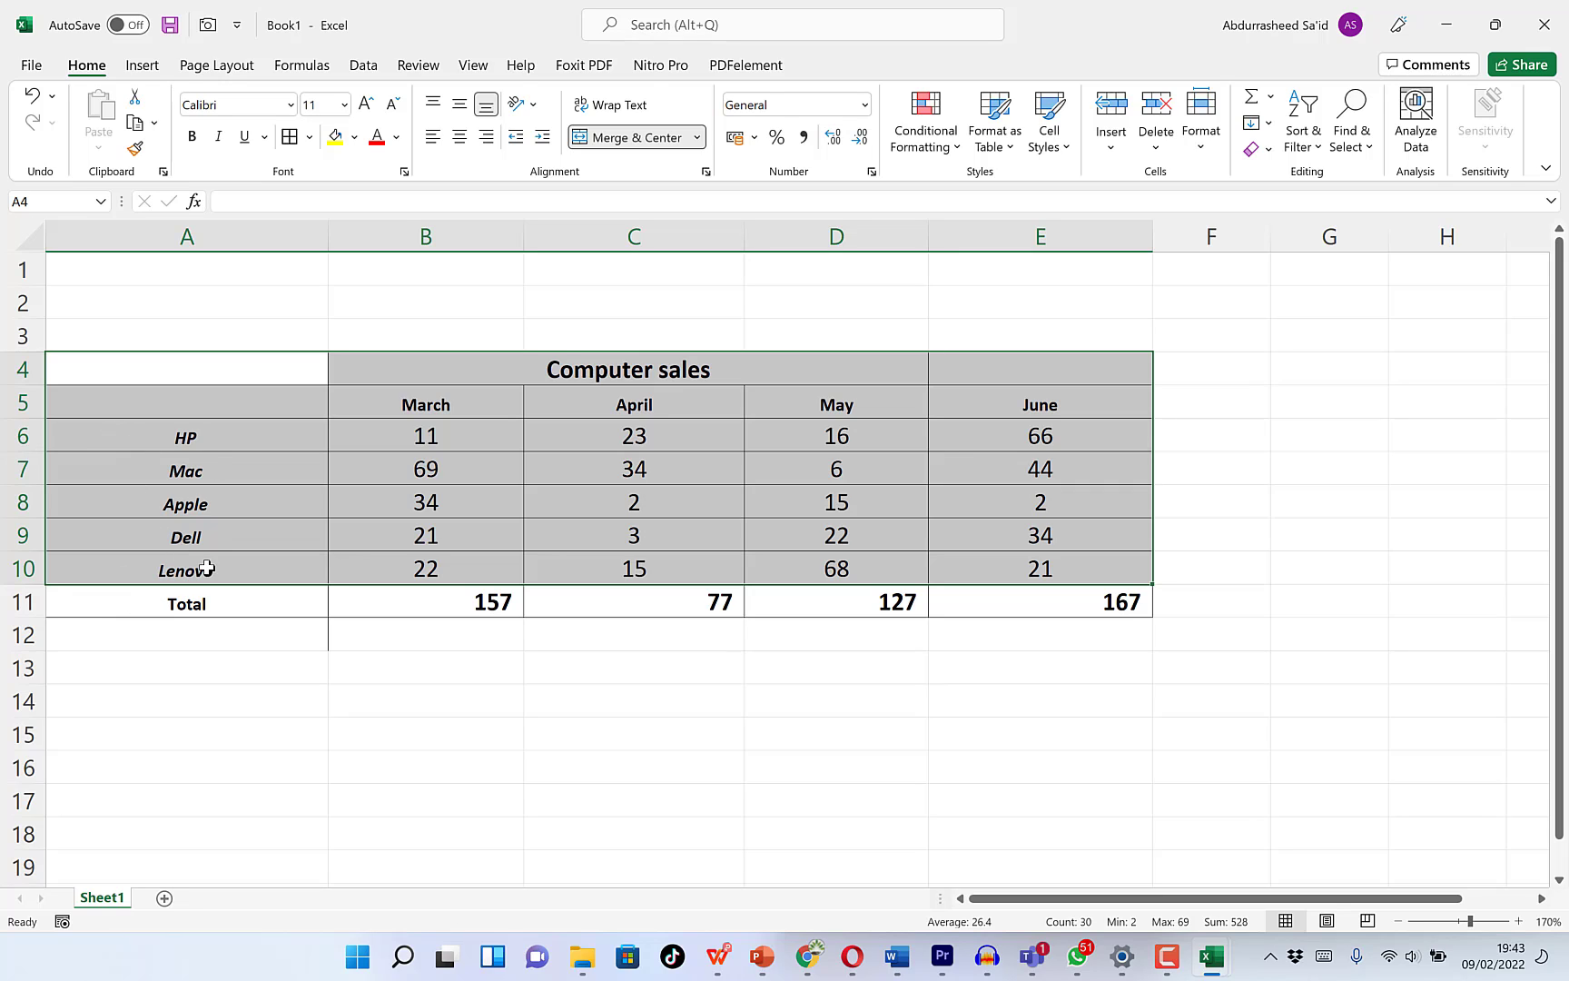
pyautogui.click(136, 68)
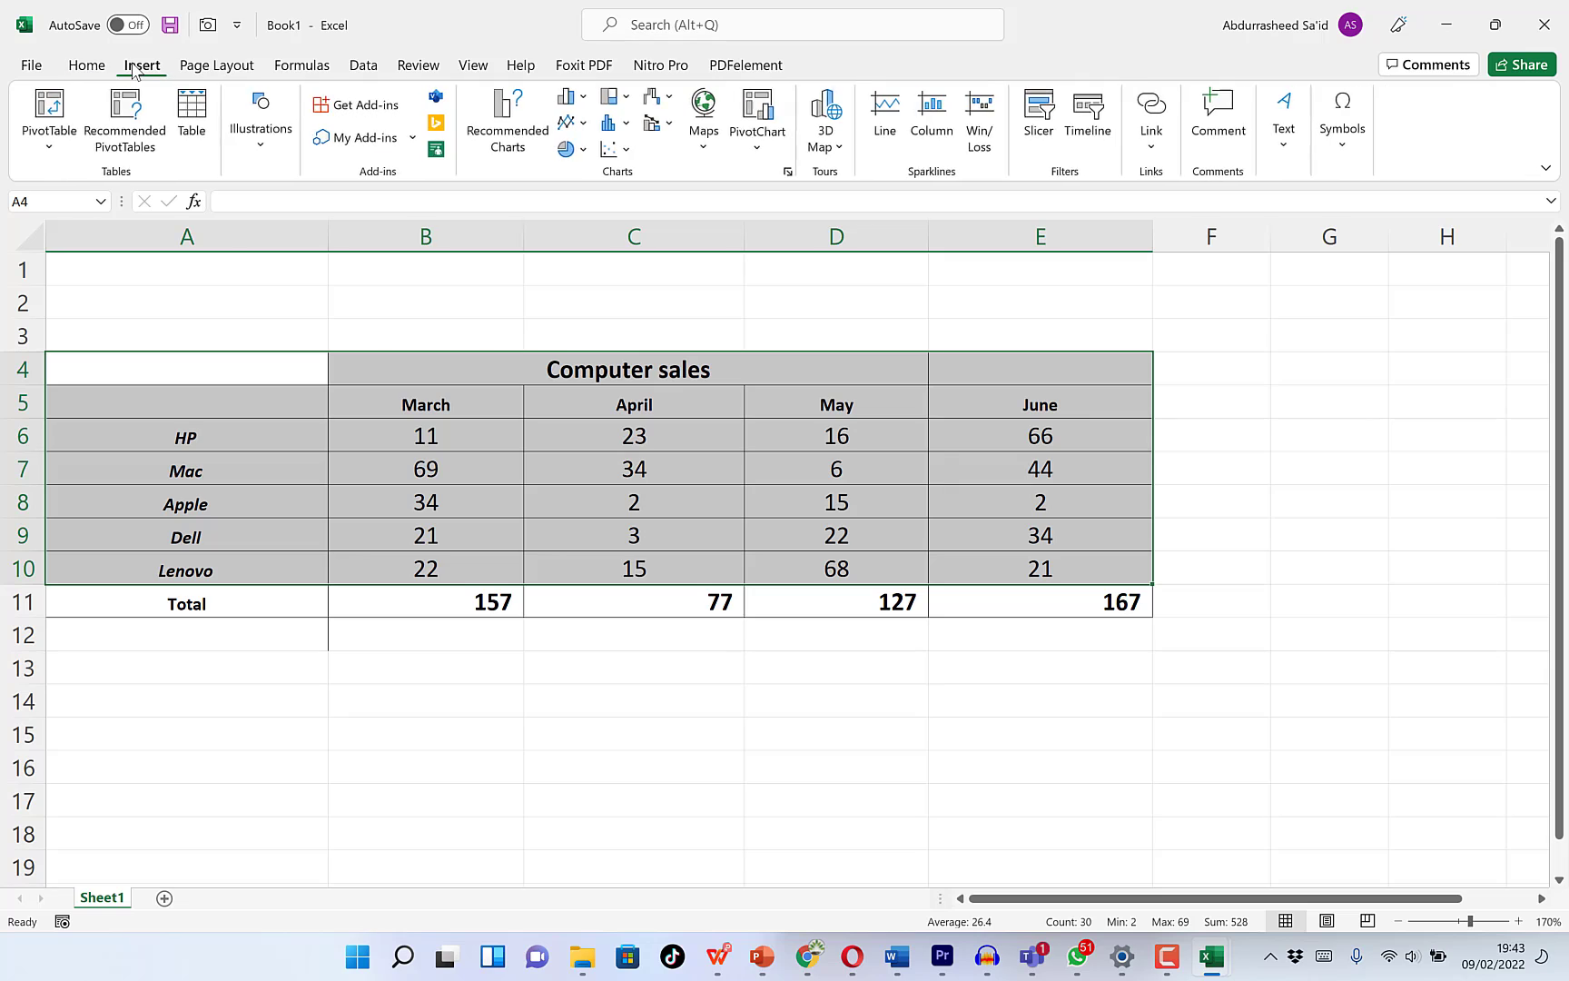
# - Insert a 2-D Clustered Column chart of the March–June brand sales
pyautogui.click(585, 99)
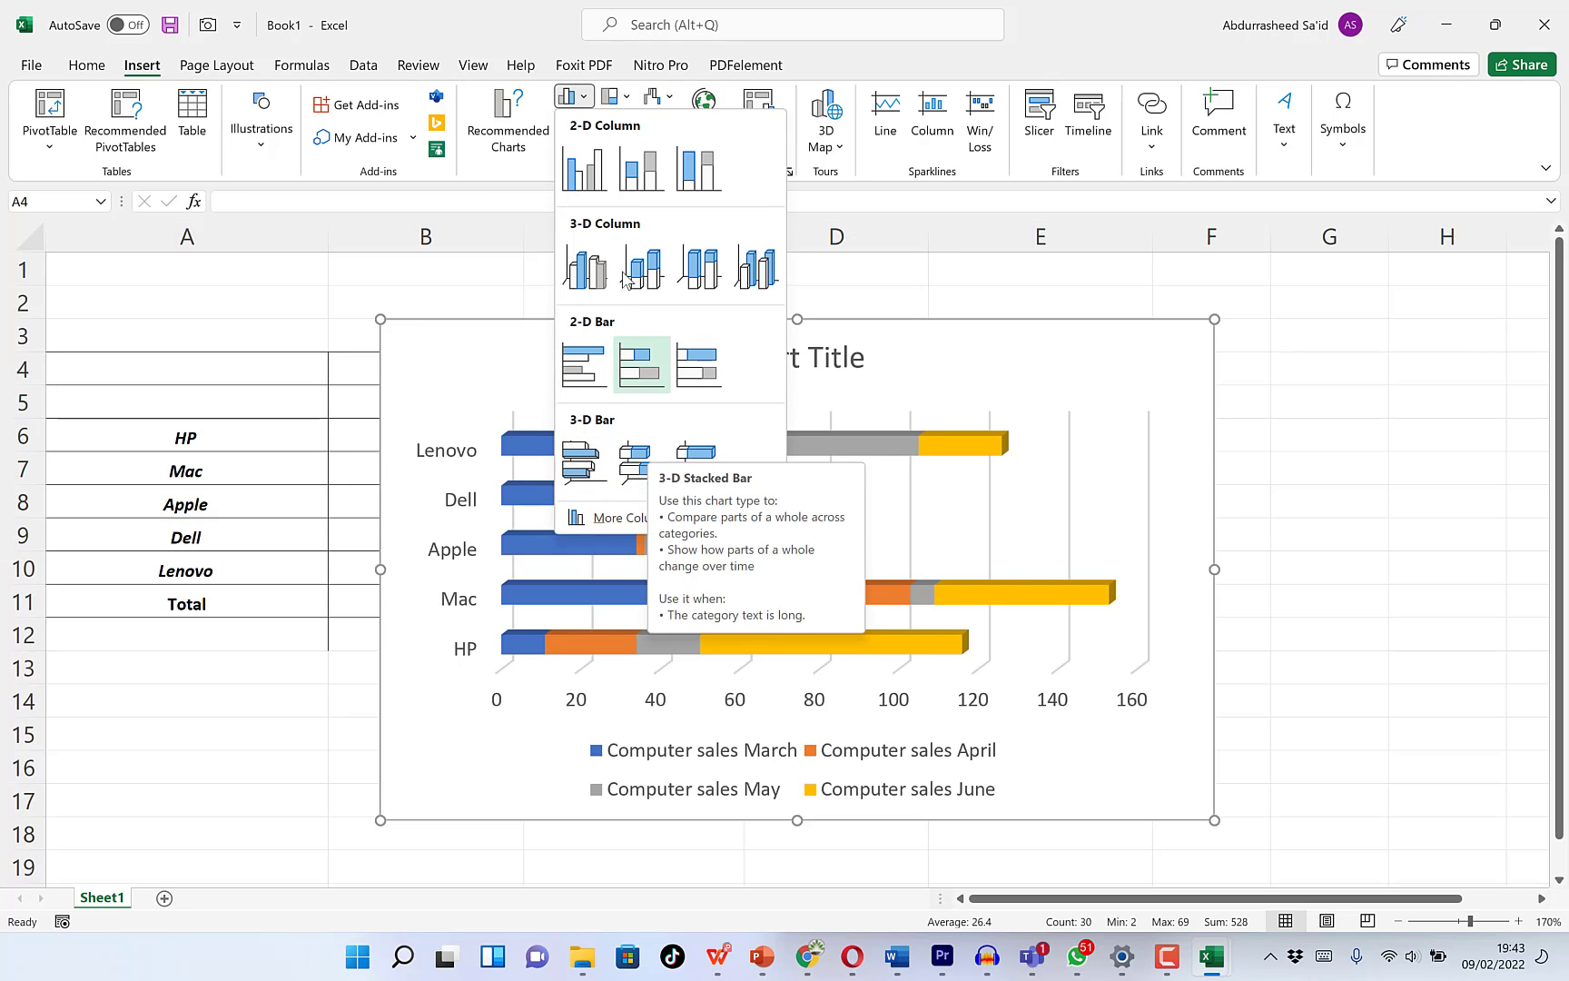
pyautogui.click(595, 174)
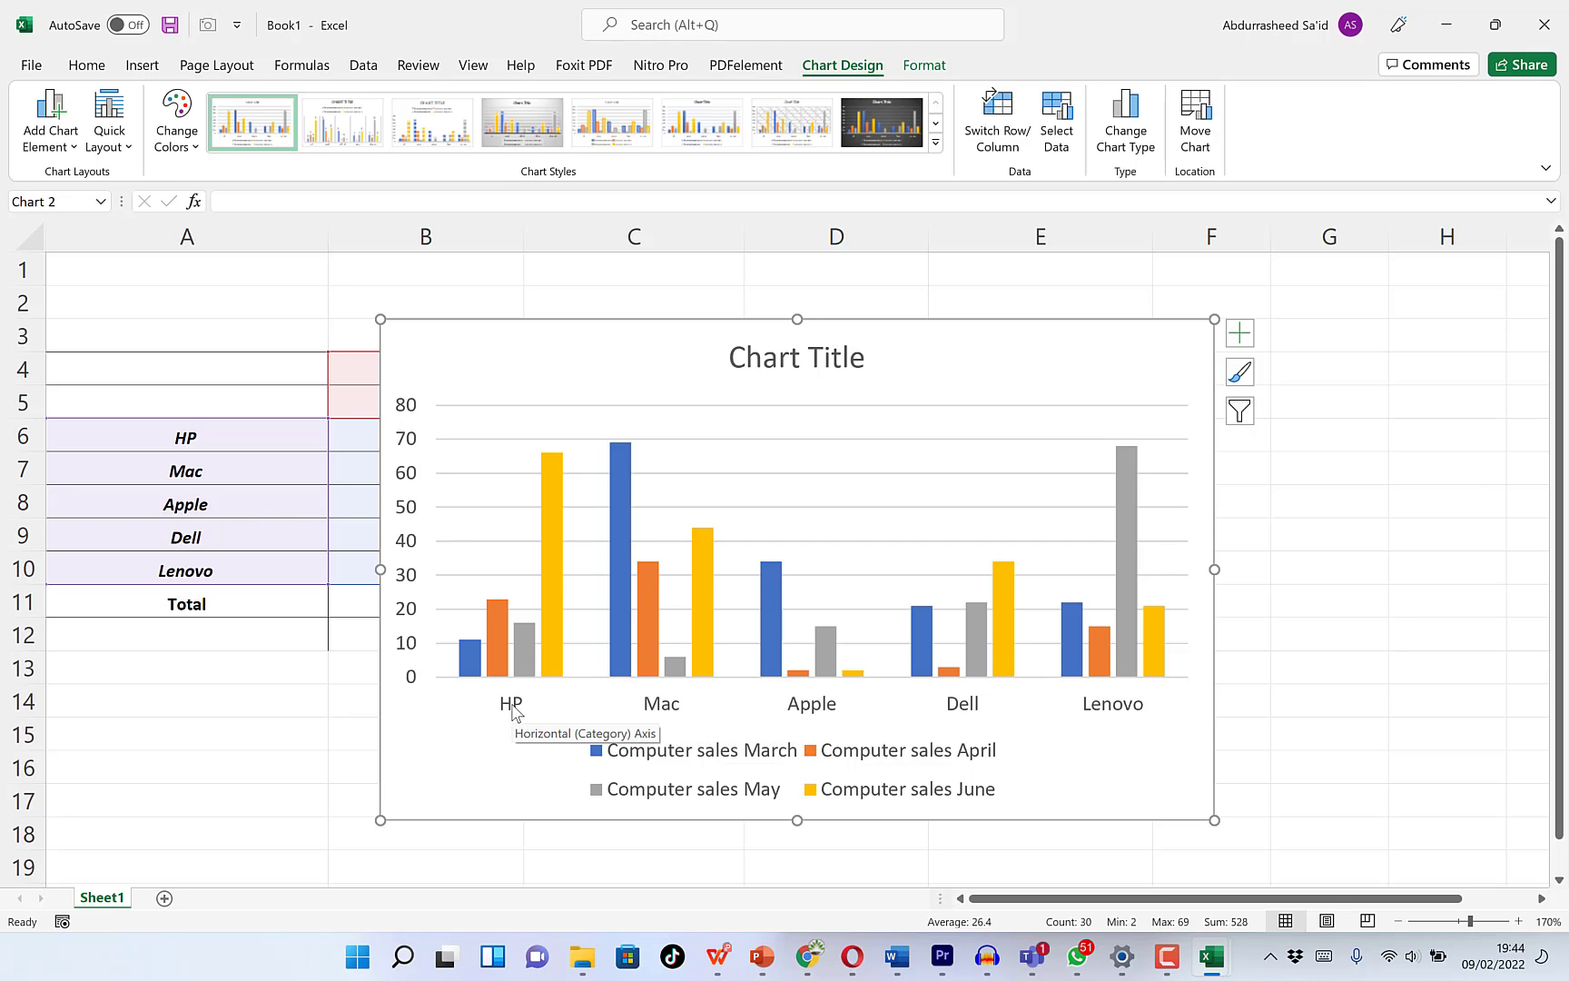
pyautogui.moveTo(531, 662)
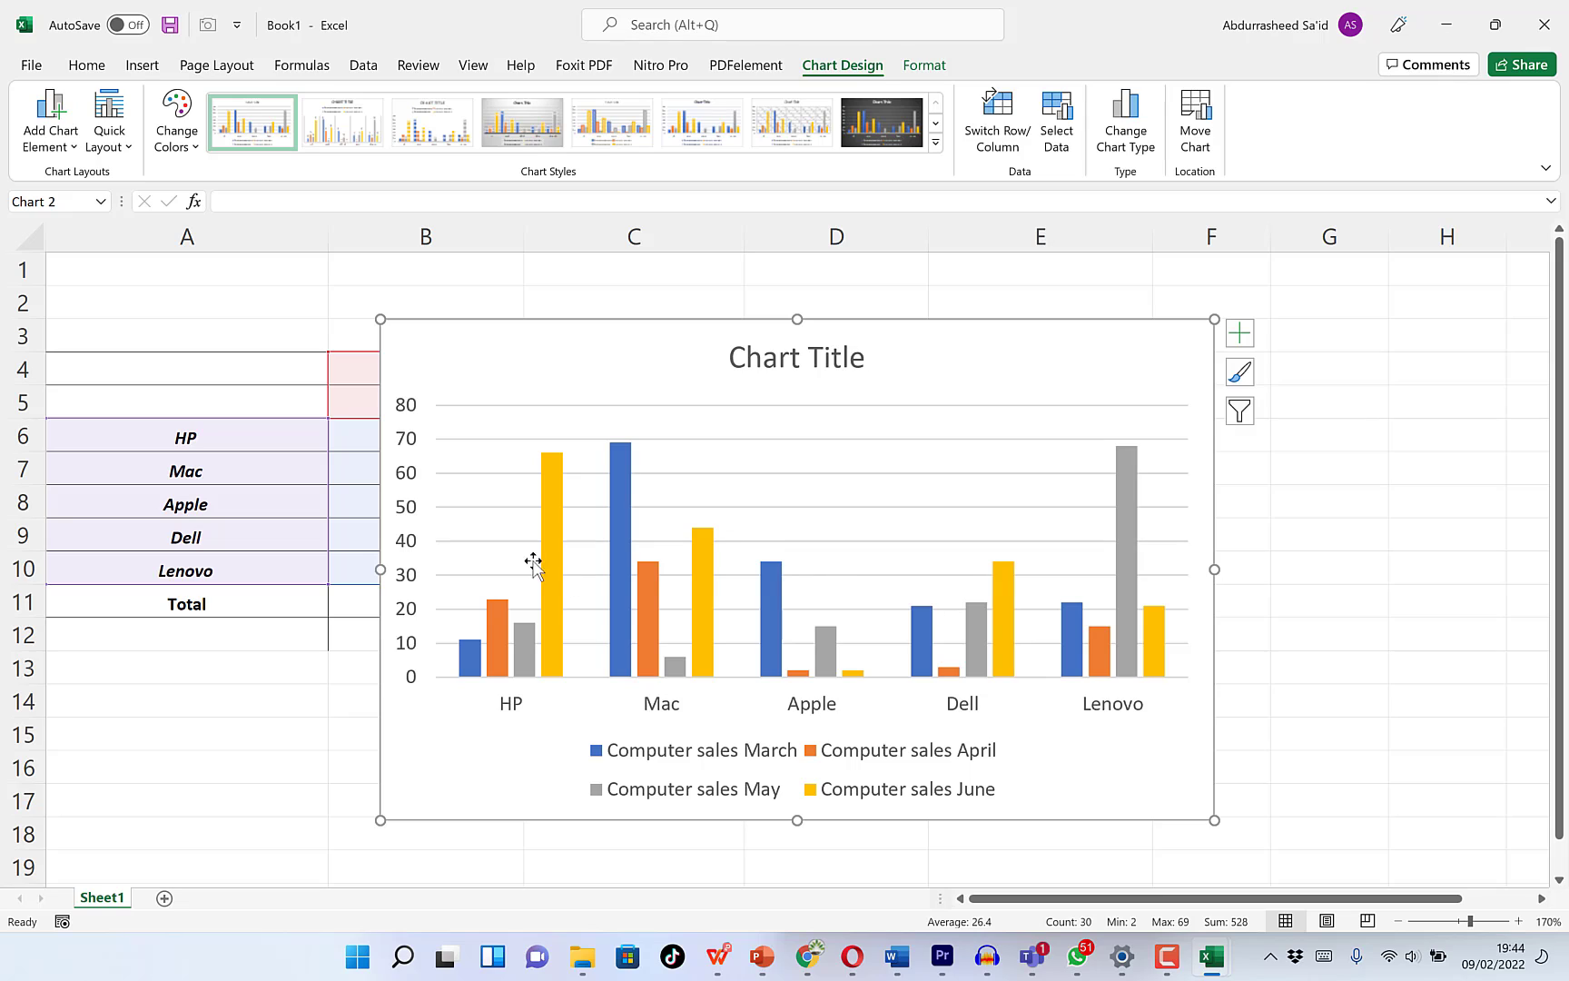
pyautogui.moveTo(553, 569)
pyautogui.moveTo(626, 563)
pyautogui.moveTo(1006, 611)
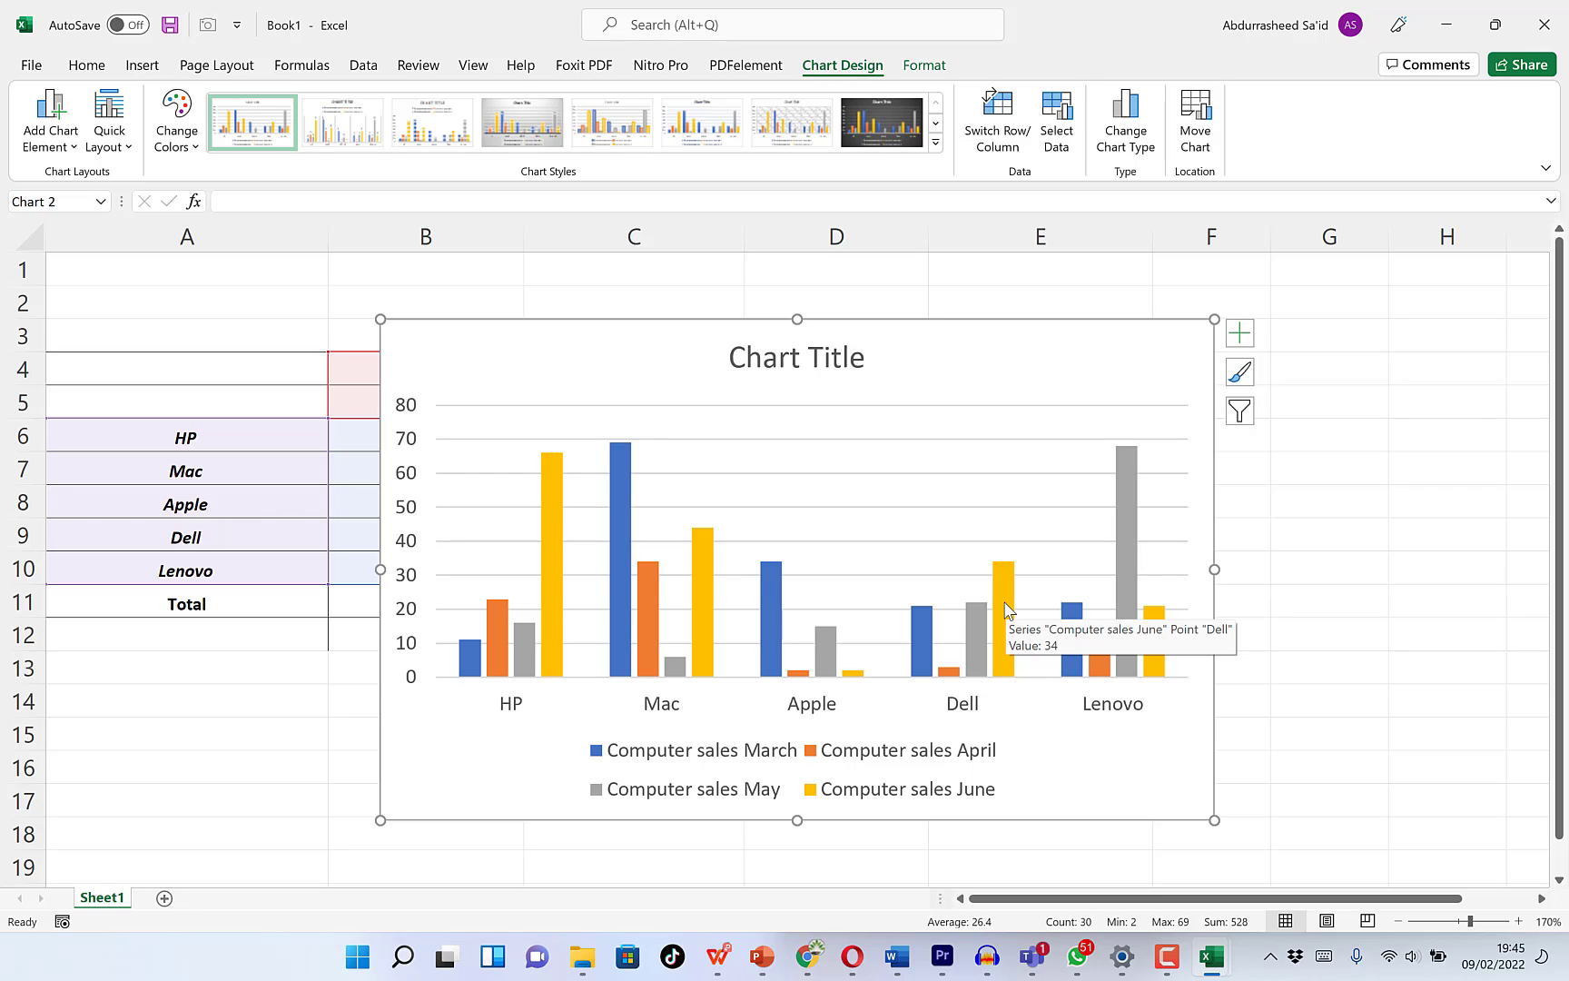
pyautogui.moveTo(1133, 577)
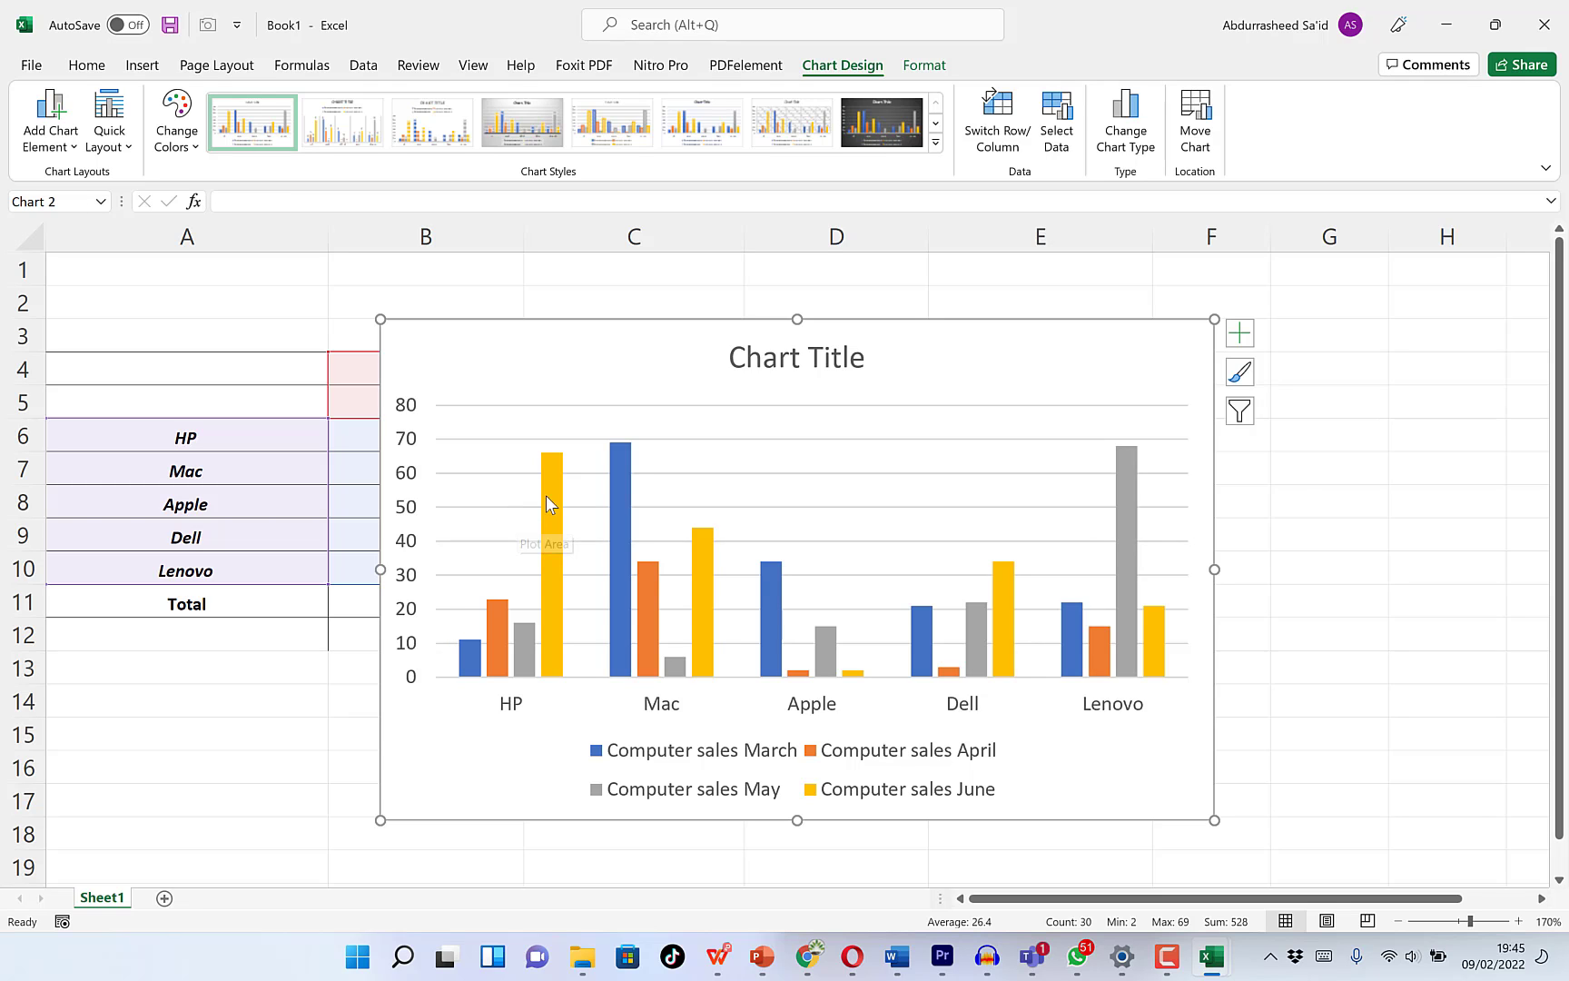
# - Move the chart just below the Computer sales table, zooming out to fit both
pyautogui.moveTo(965, 357); pyautogui.dragTo(1061, 396)
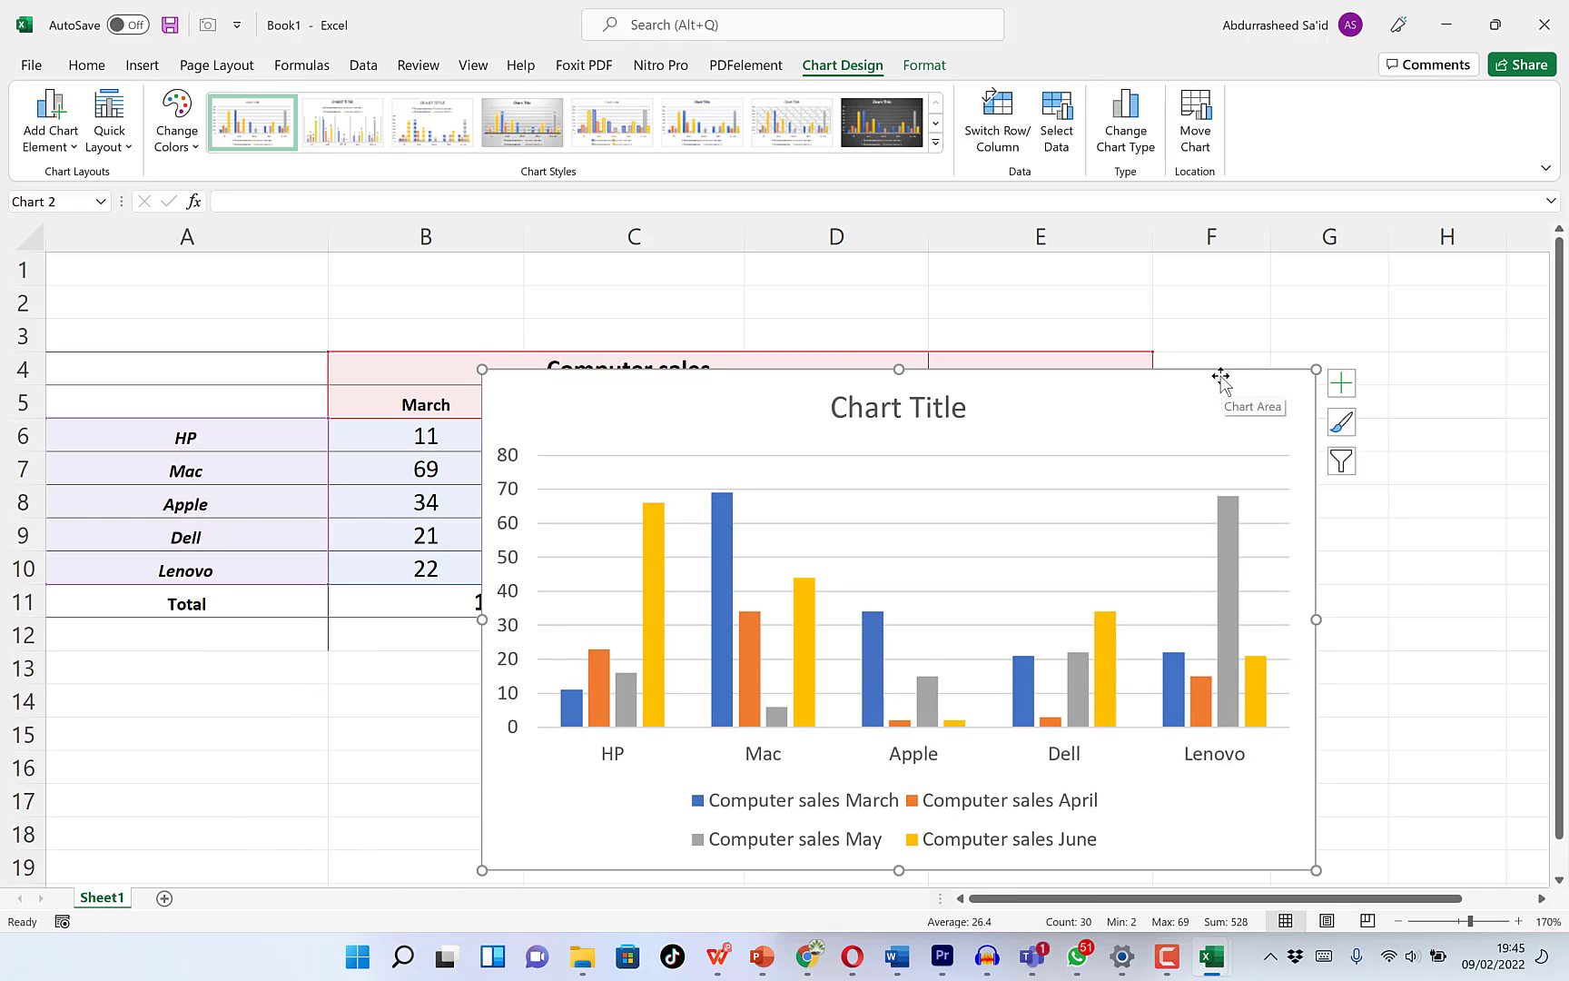
pyautogui.moveTo(1219, 375); pyautogui.dragTo(930, 618)
pyautogui.click(1399, 921)
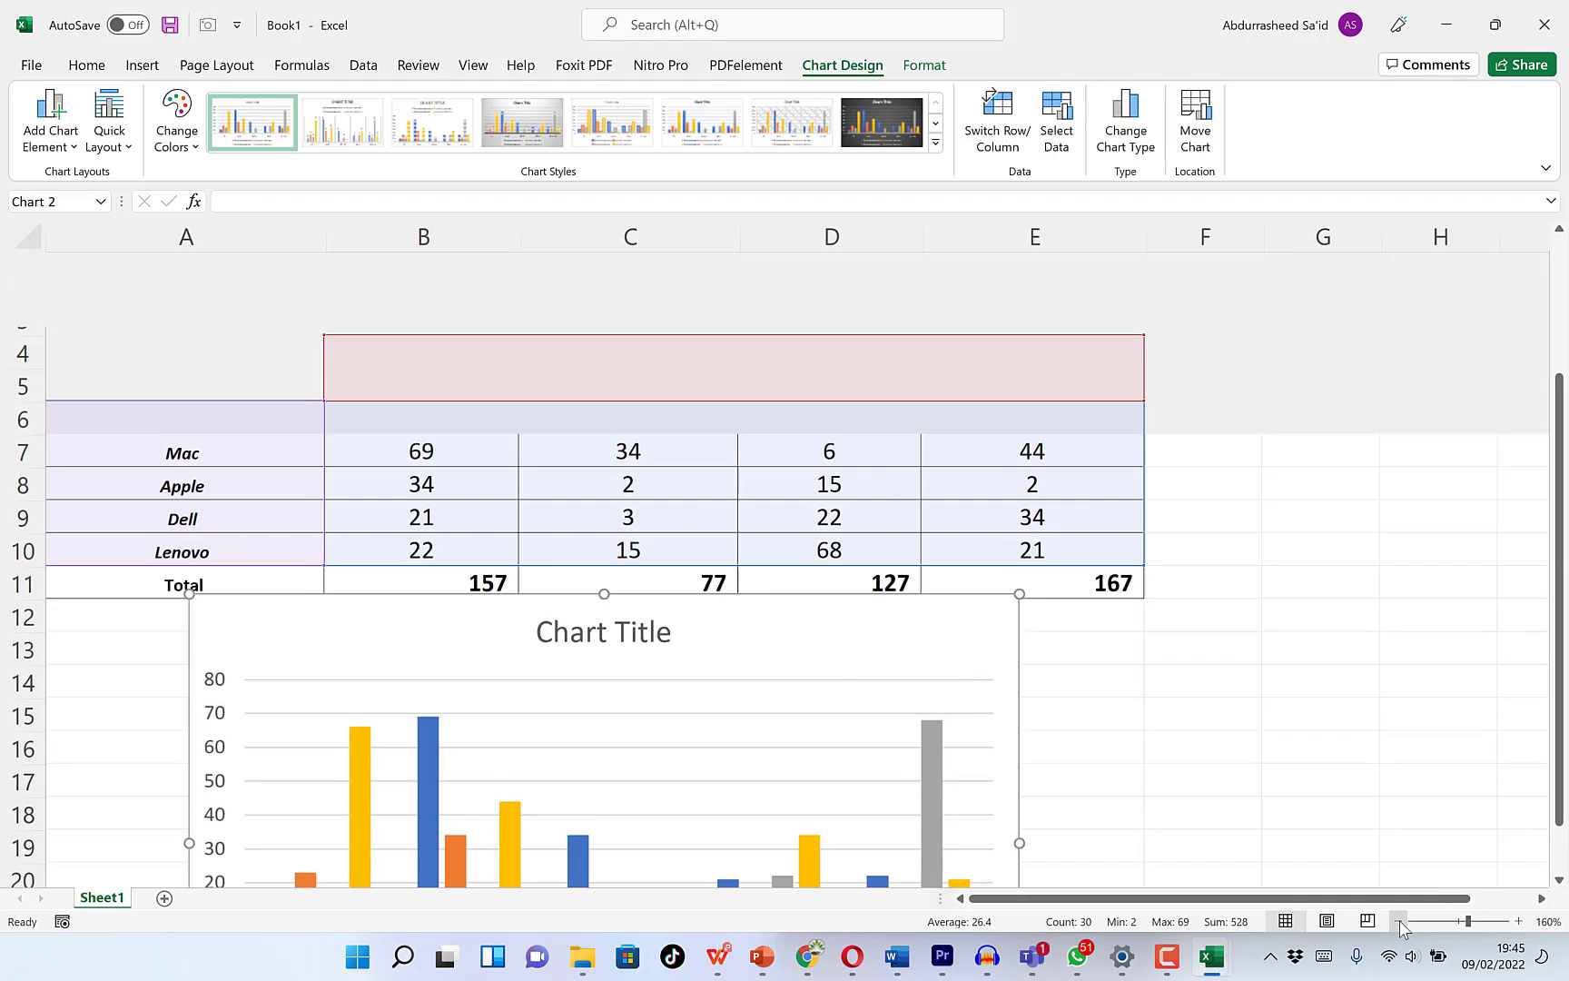
pyautogui.click(1399, 921)
pyautogui.click(1400, 921)
pyautogui.click(1400, 921)
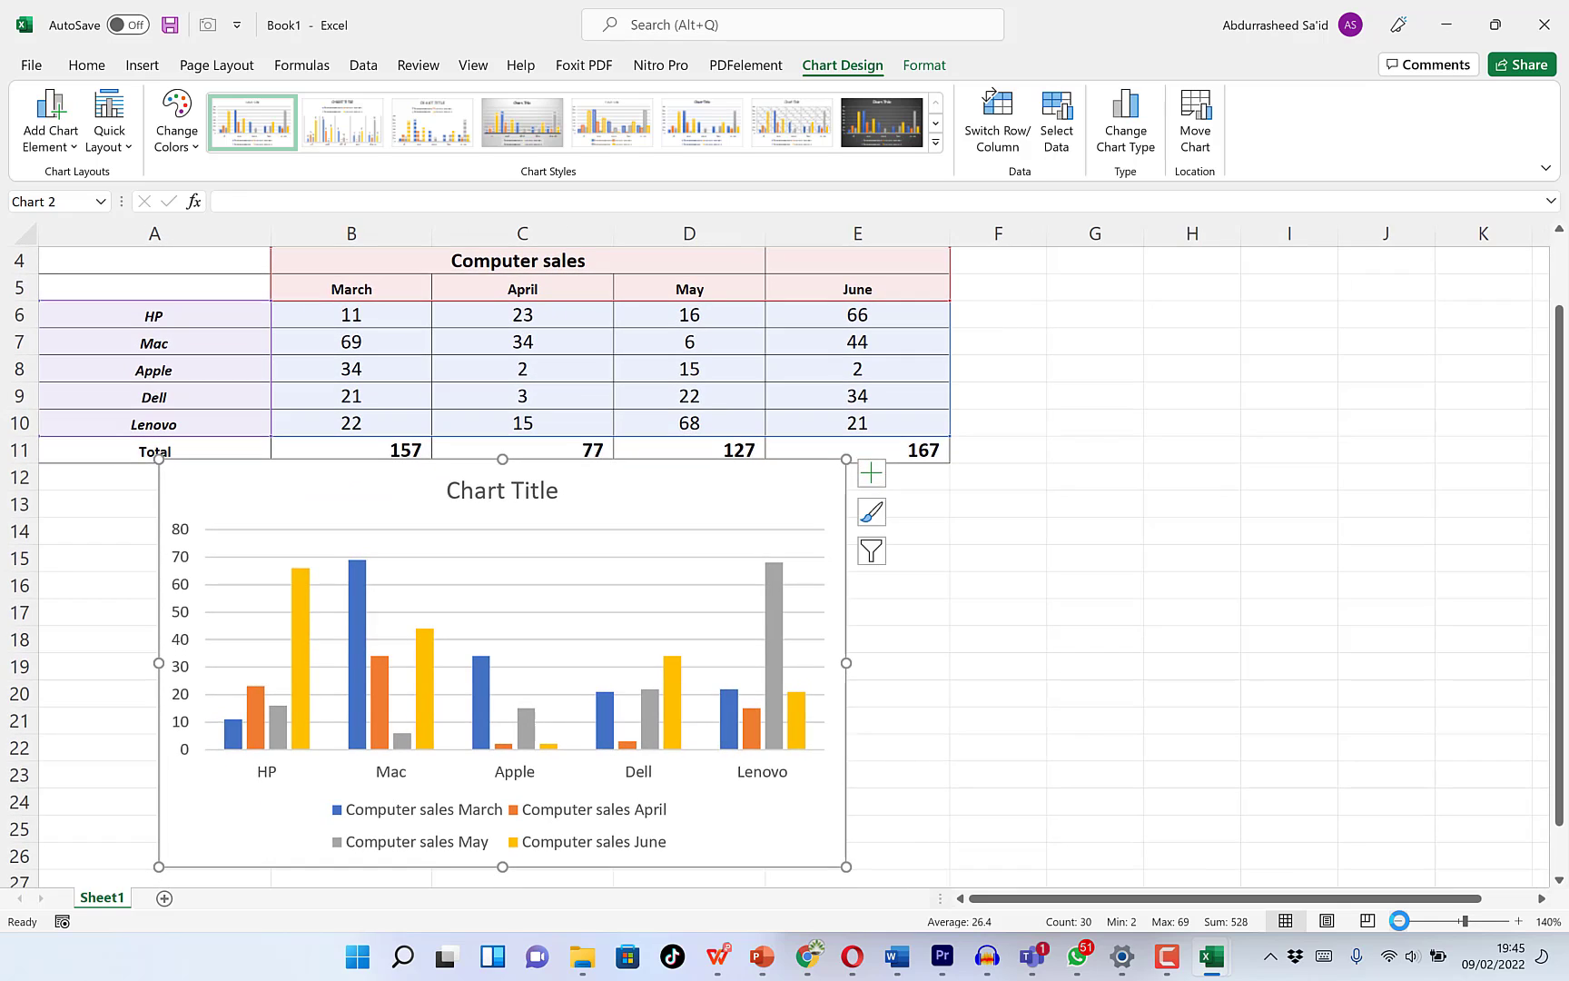
pyautogui.scroll(1, 767, 627)
pyautogui.moveTo(573, 530); pyautogui.dragTo(616, 534)
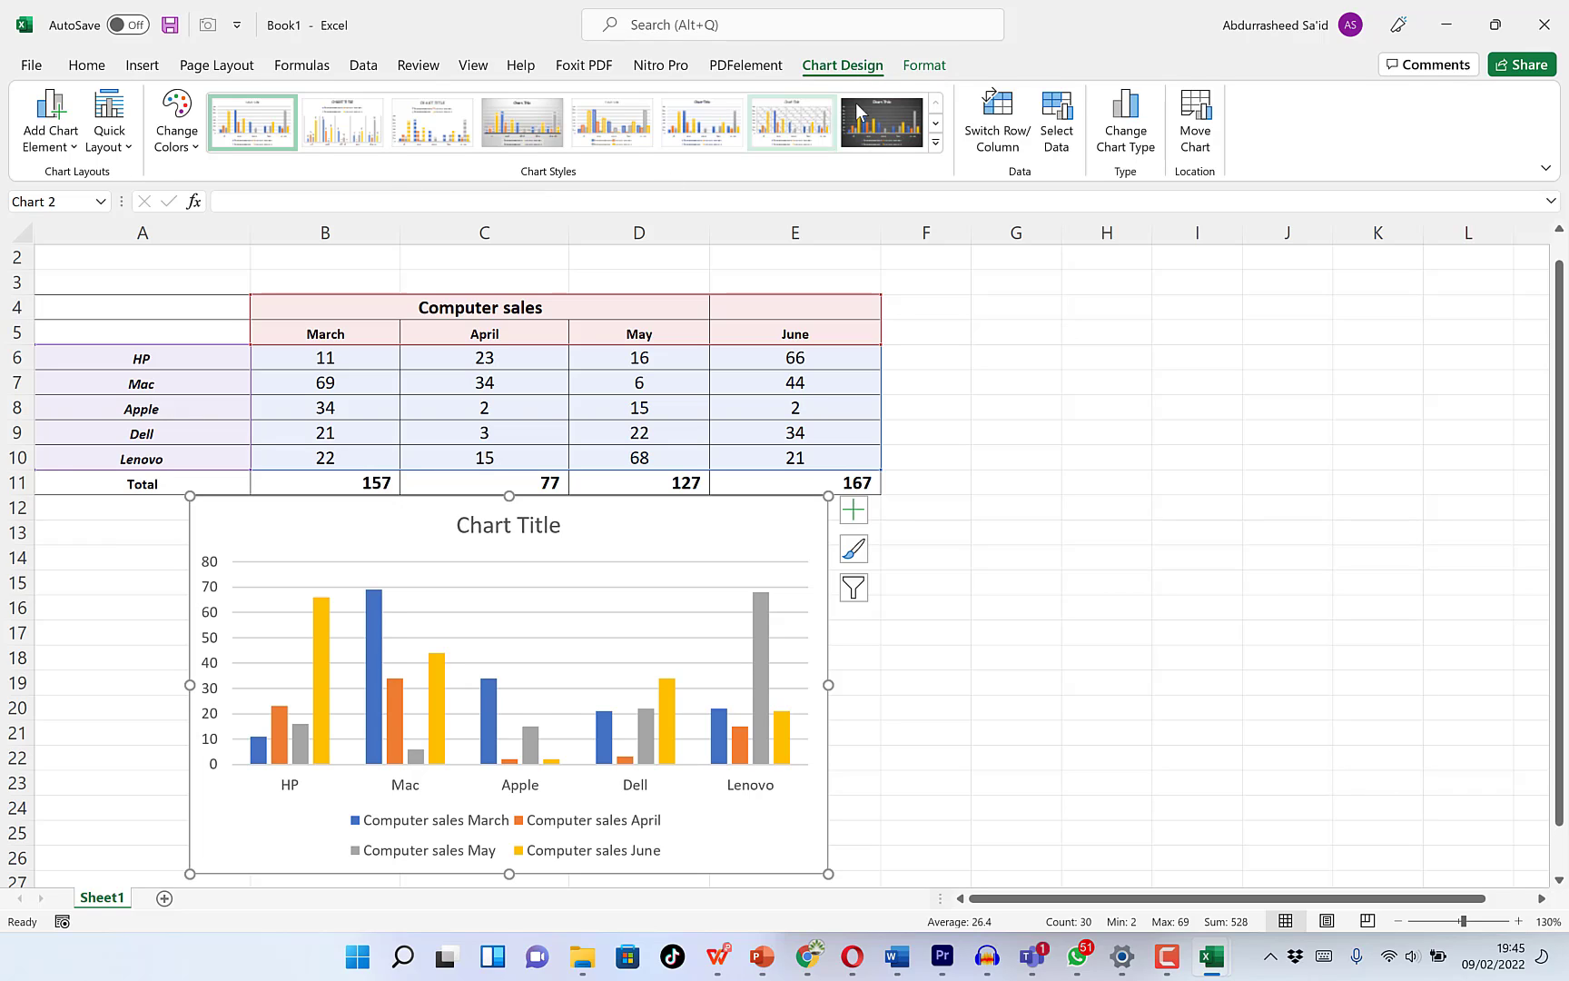
# - Switch rows and columns so bars group by month, then check the bar values
pyautogui.click(989, 148)
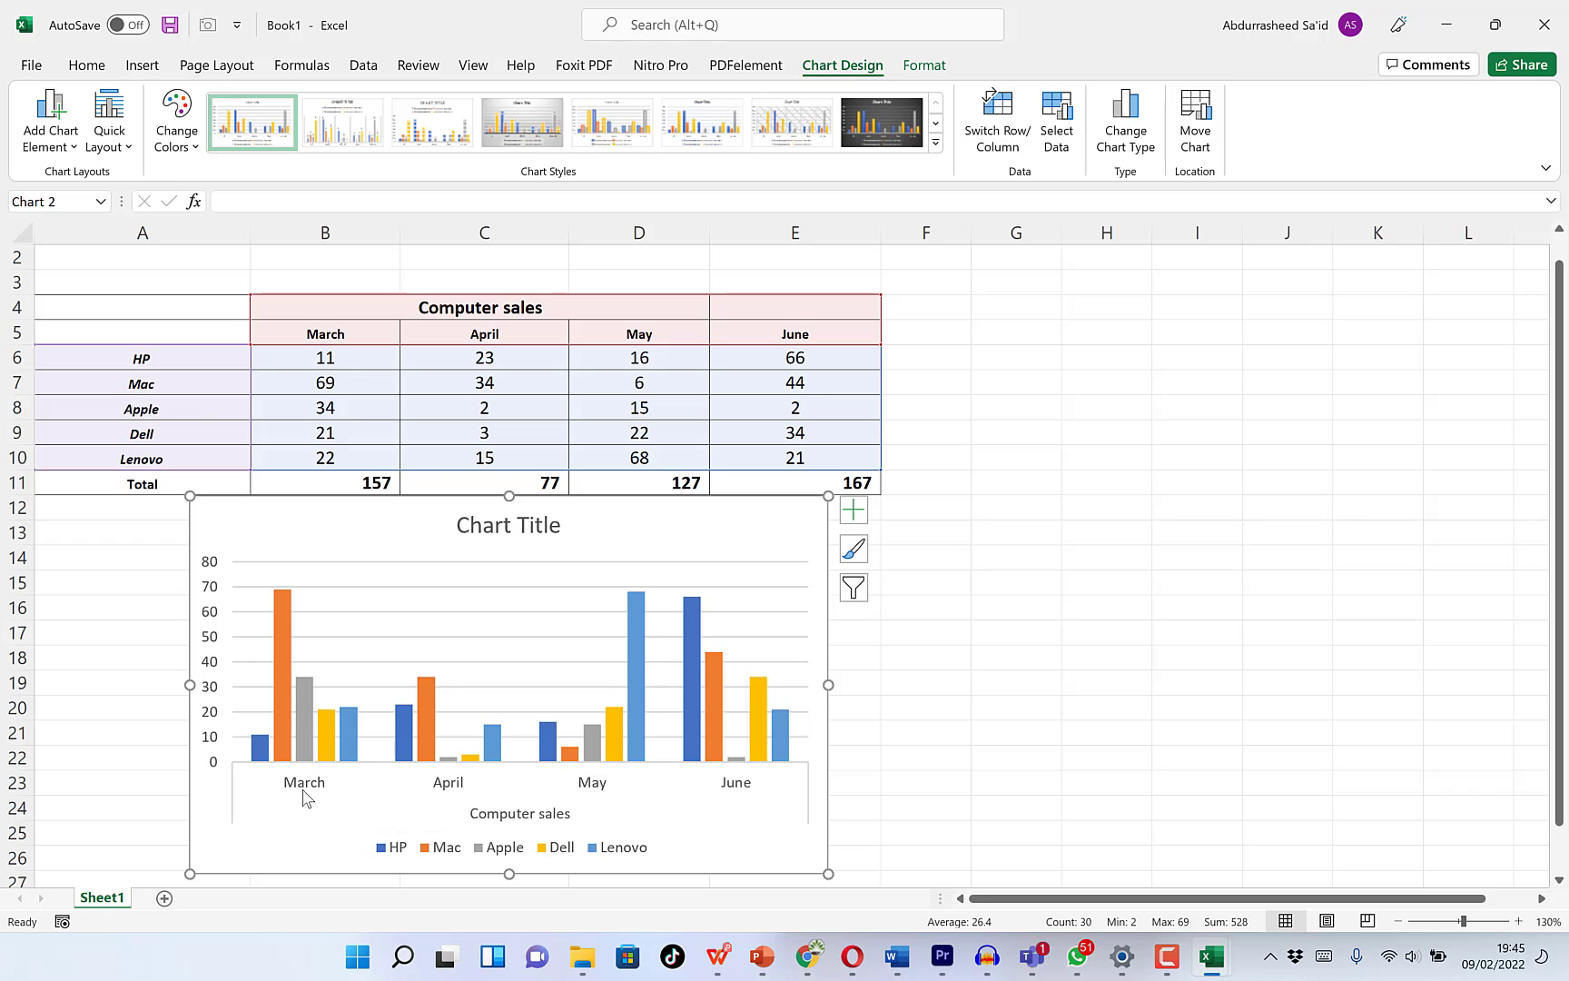
pyautogui.moveTo(361, 735)
pyautogui.moveTo(287, 692)
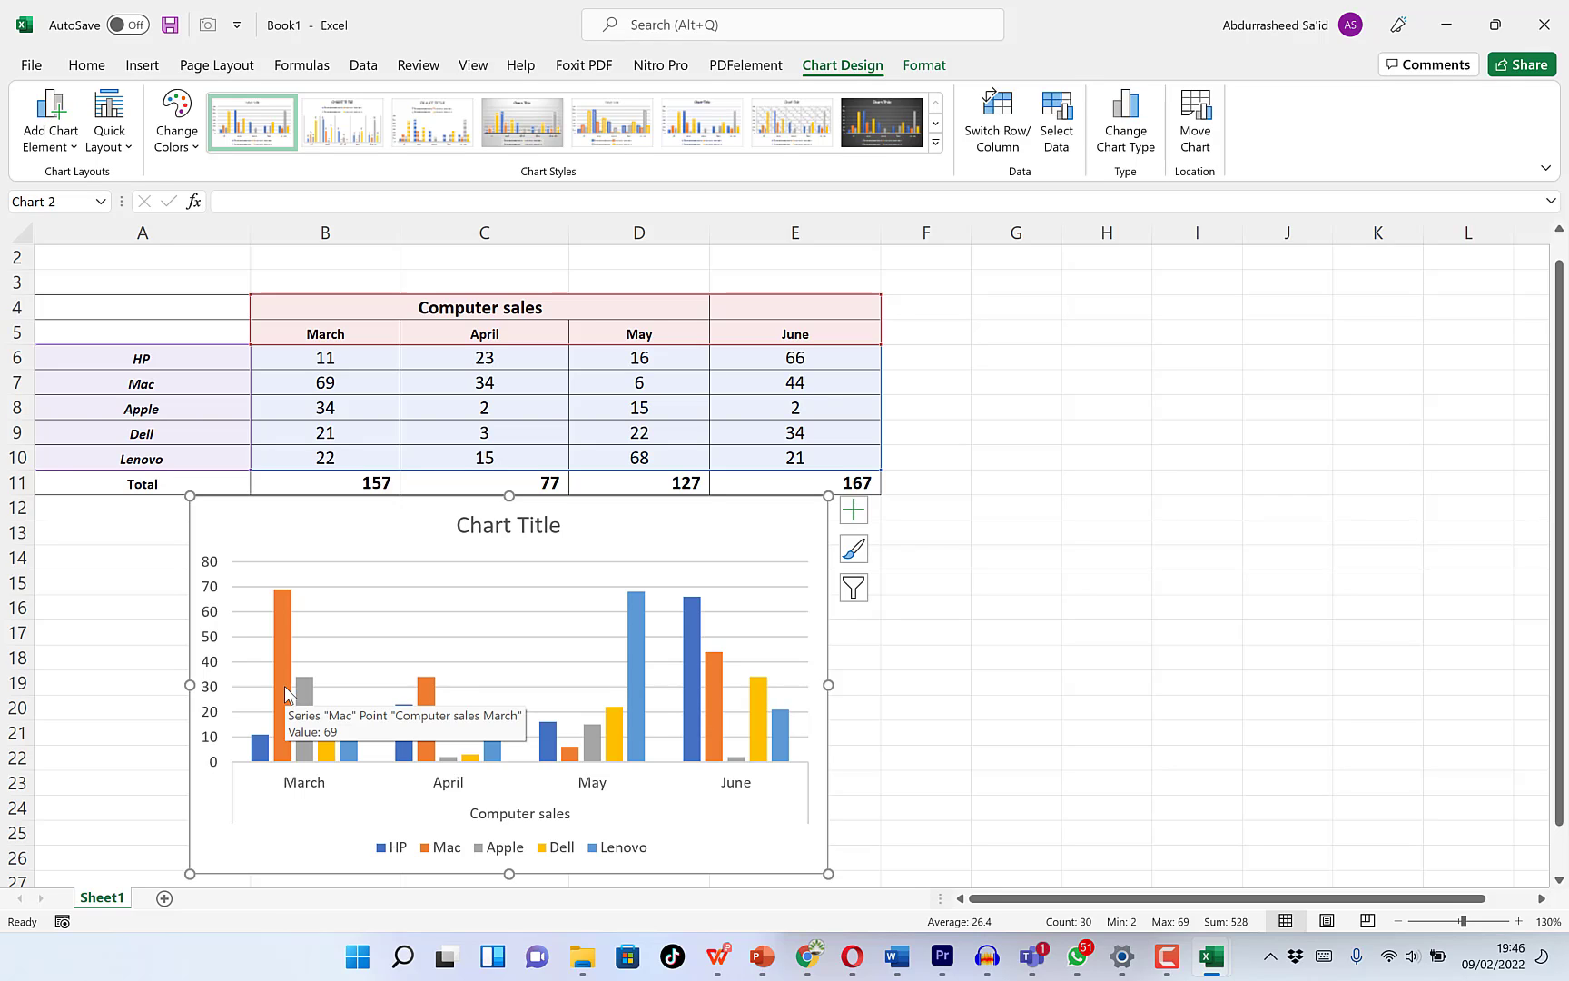
pyautogui.moveTo(432, 690)
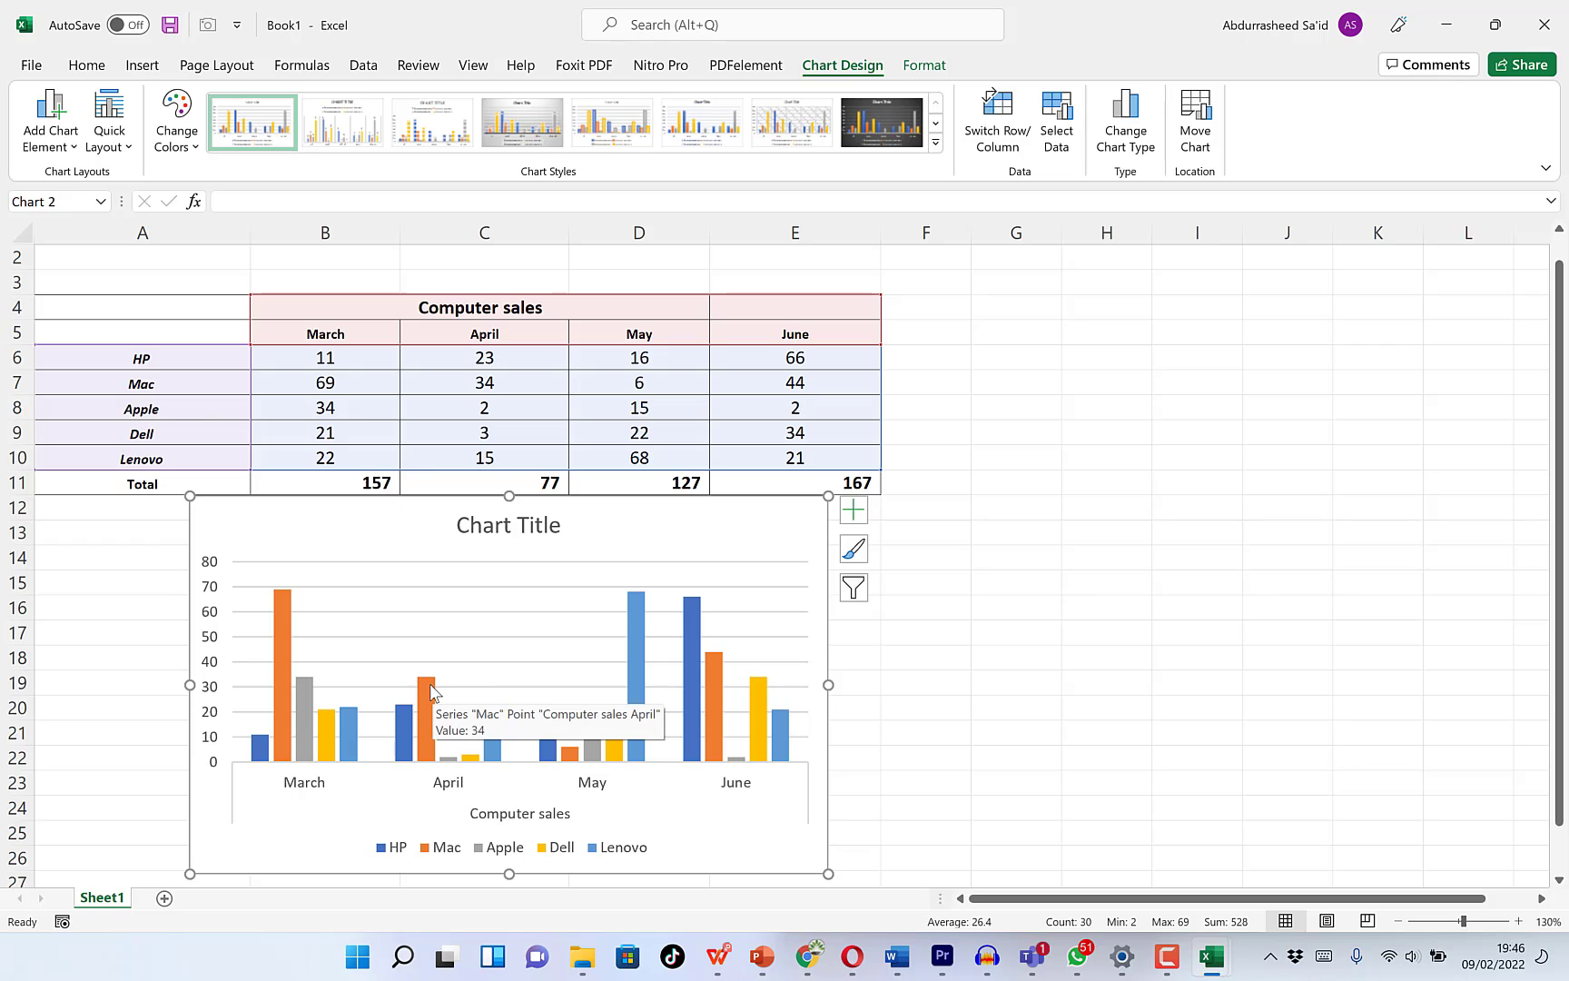
pyautogui.moveTo(640, 661)
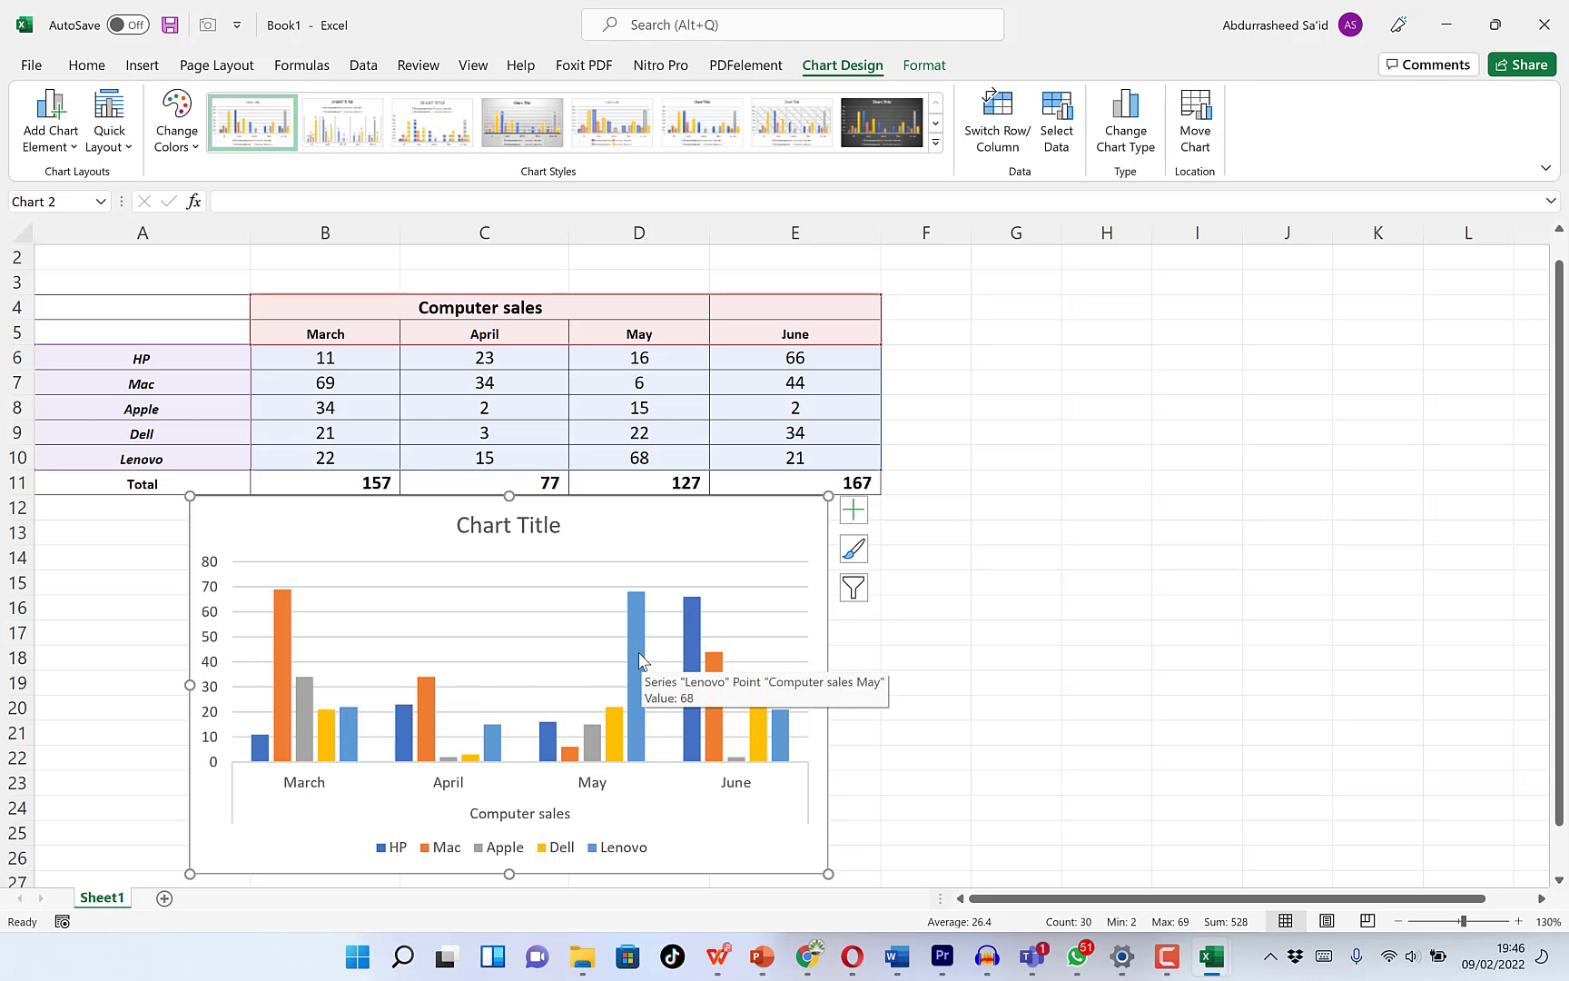
pyautogui.moveTo(695, 656)
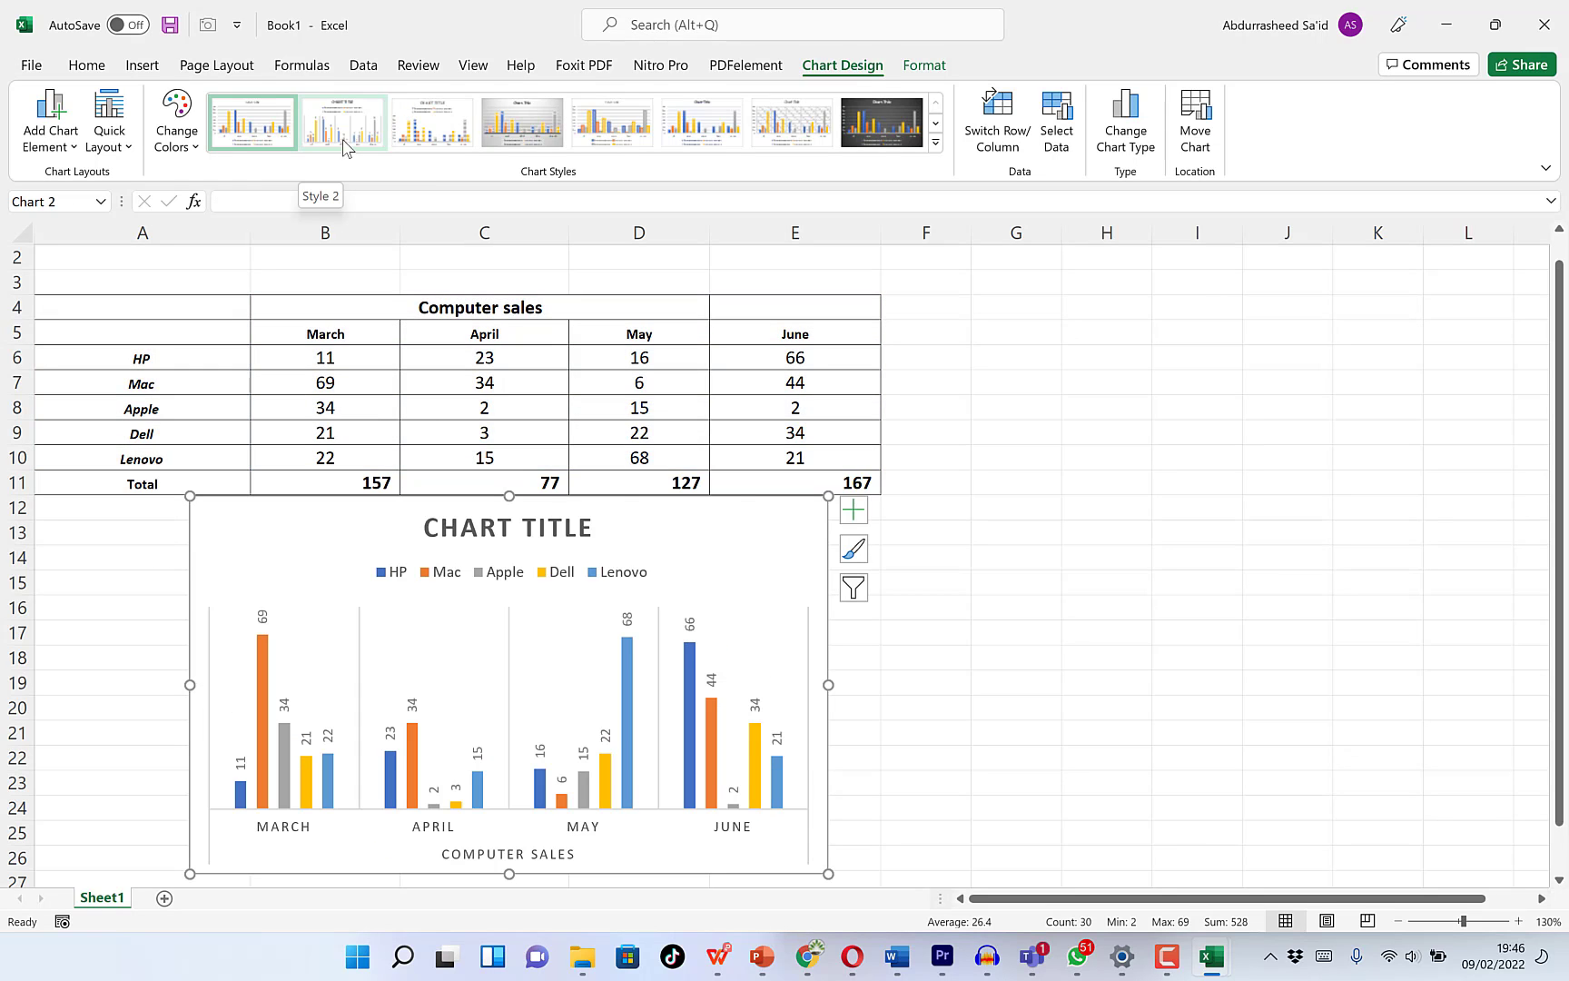
# - Apply the dark Style 12 chart style and nudge the chart slightly down and left
pyautogui.click(935, 143)
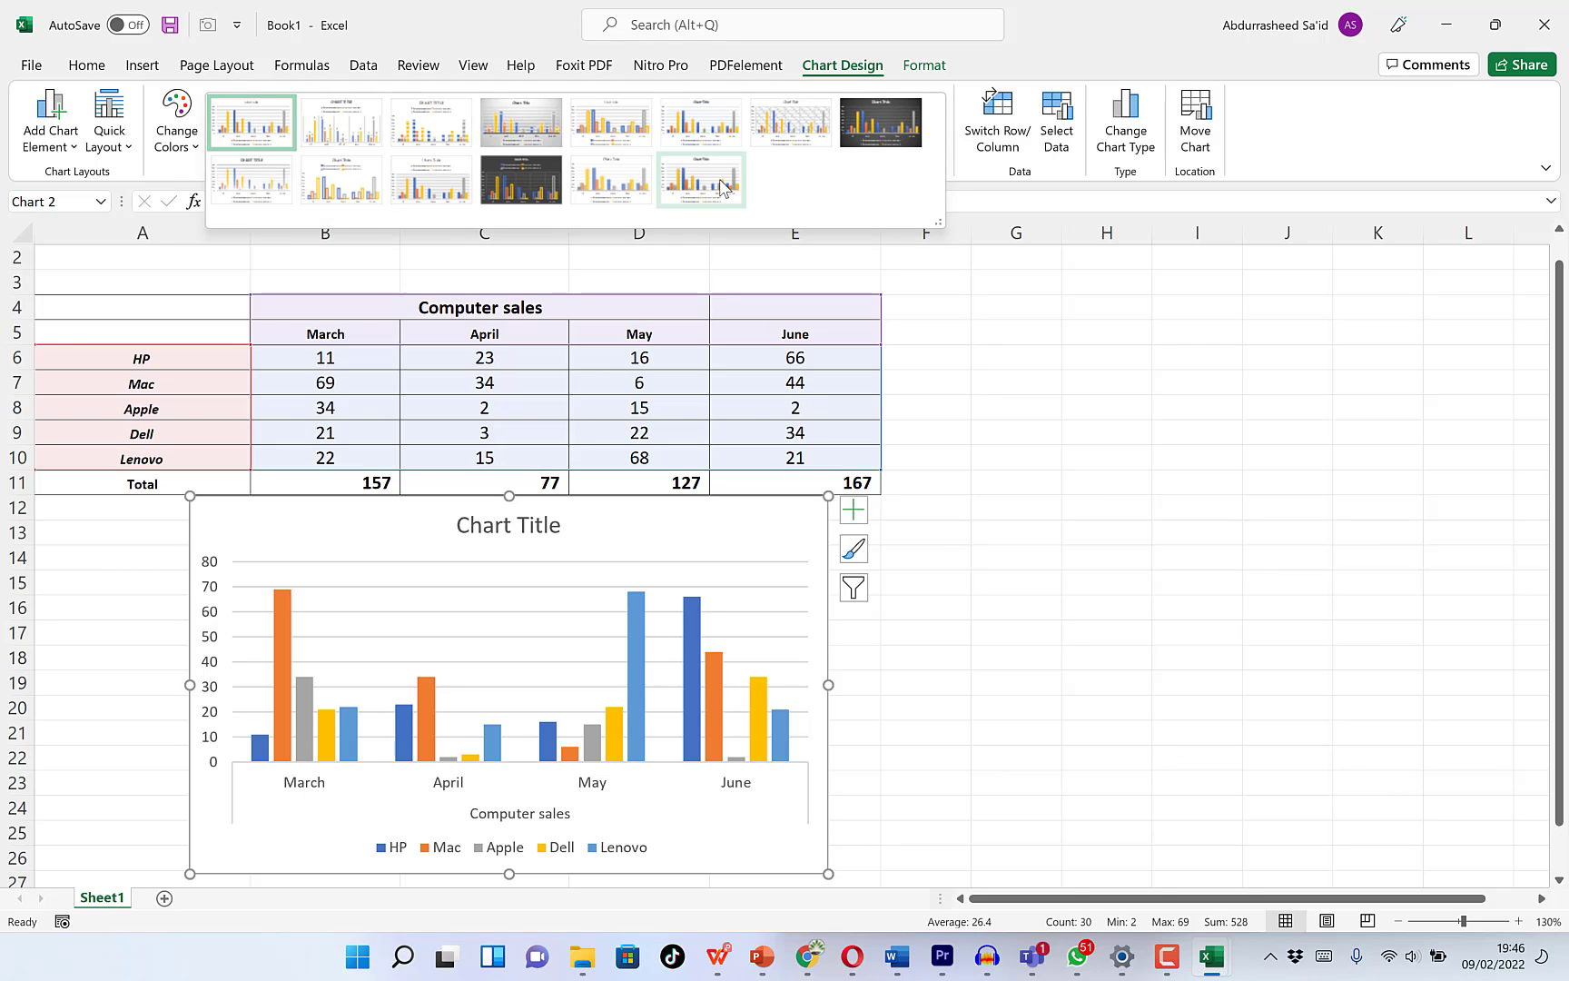
pyautogui.click(525, 189)
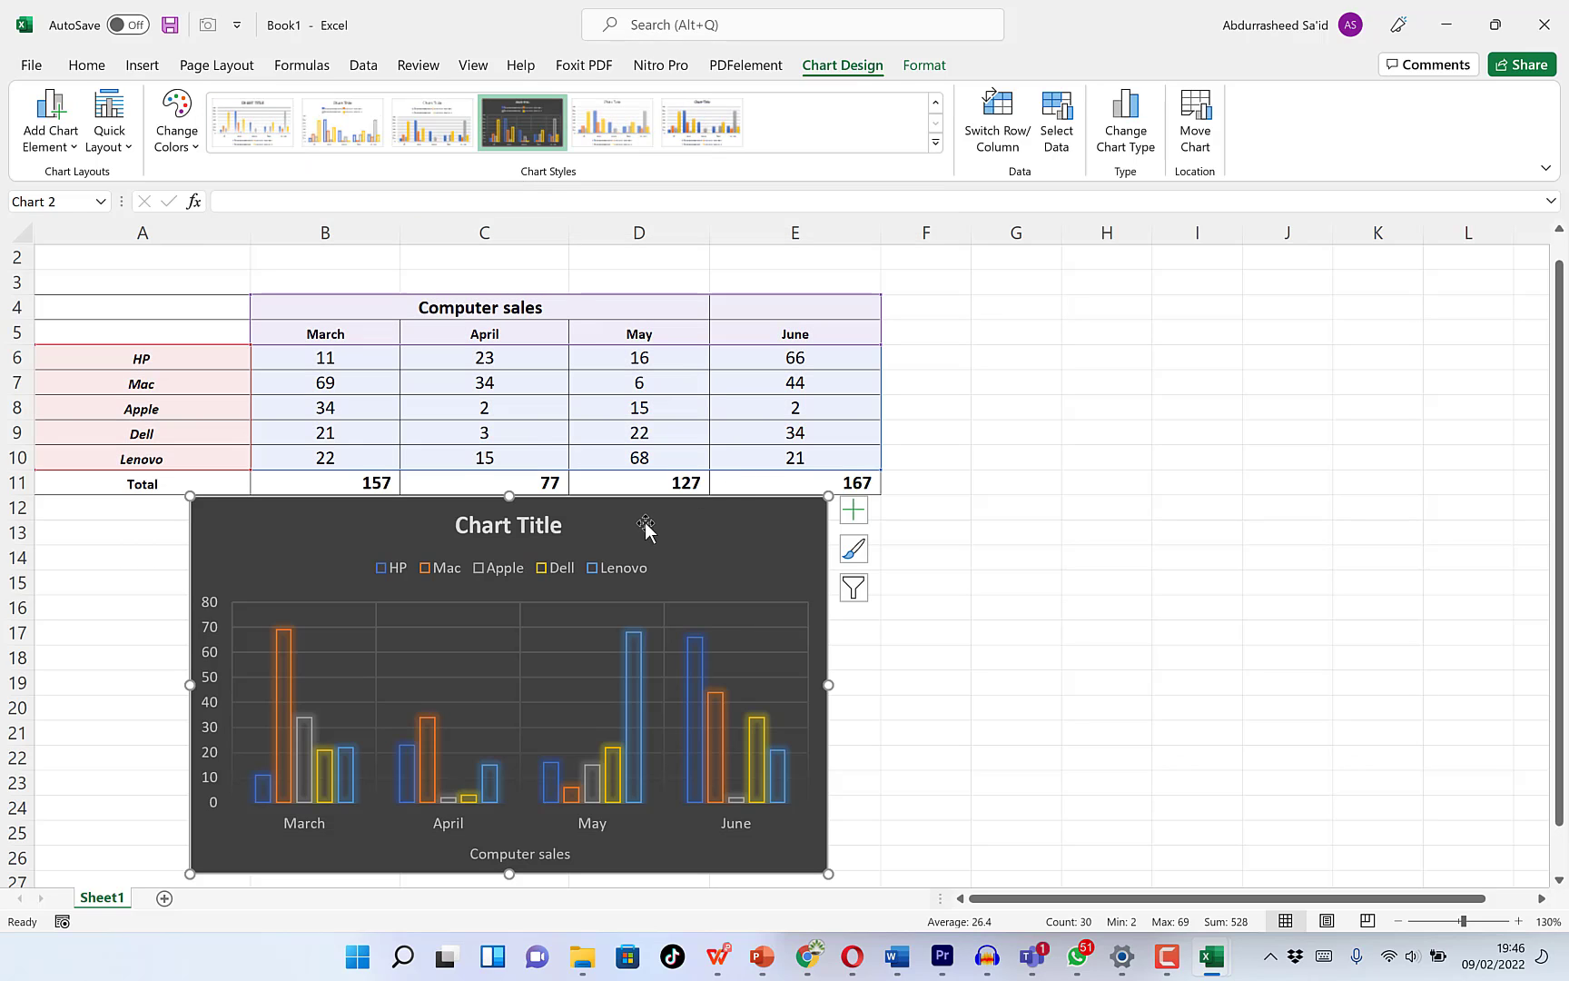
pyautogui.moveTo(643, 523); pyautogui.dragTo(632, 535)
pyautogui.click(196, 153)
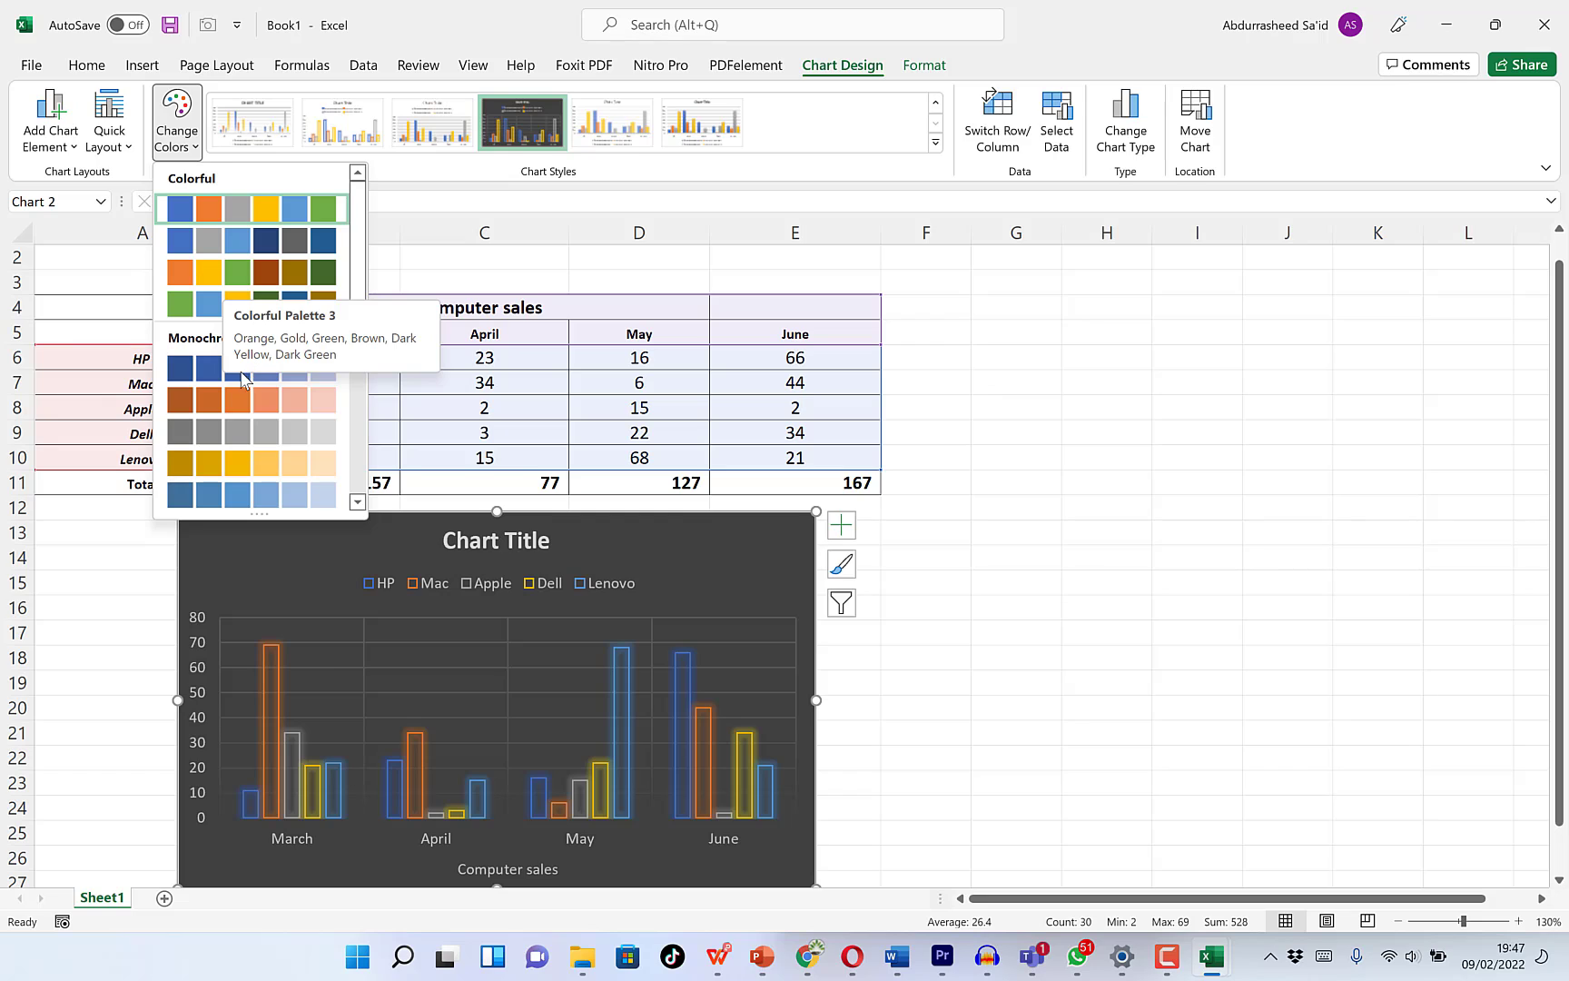
# - Recolour the chart with Colorful Palette 3 and apply Quick Layout 9
pyautogui.click(226, 273)
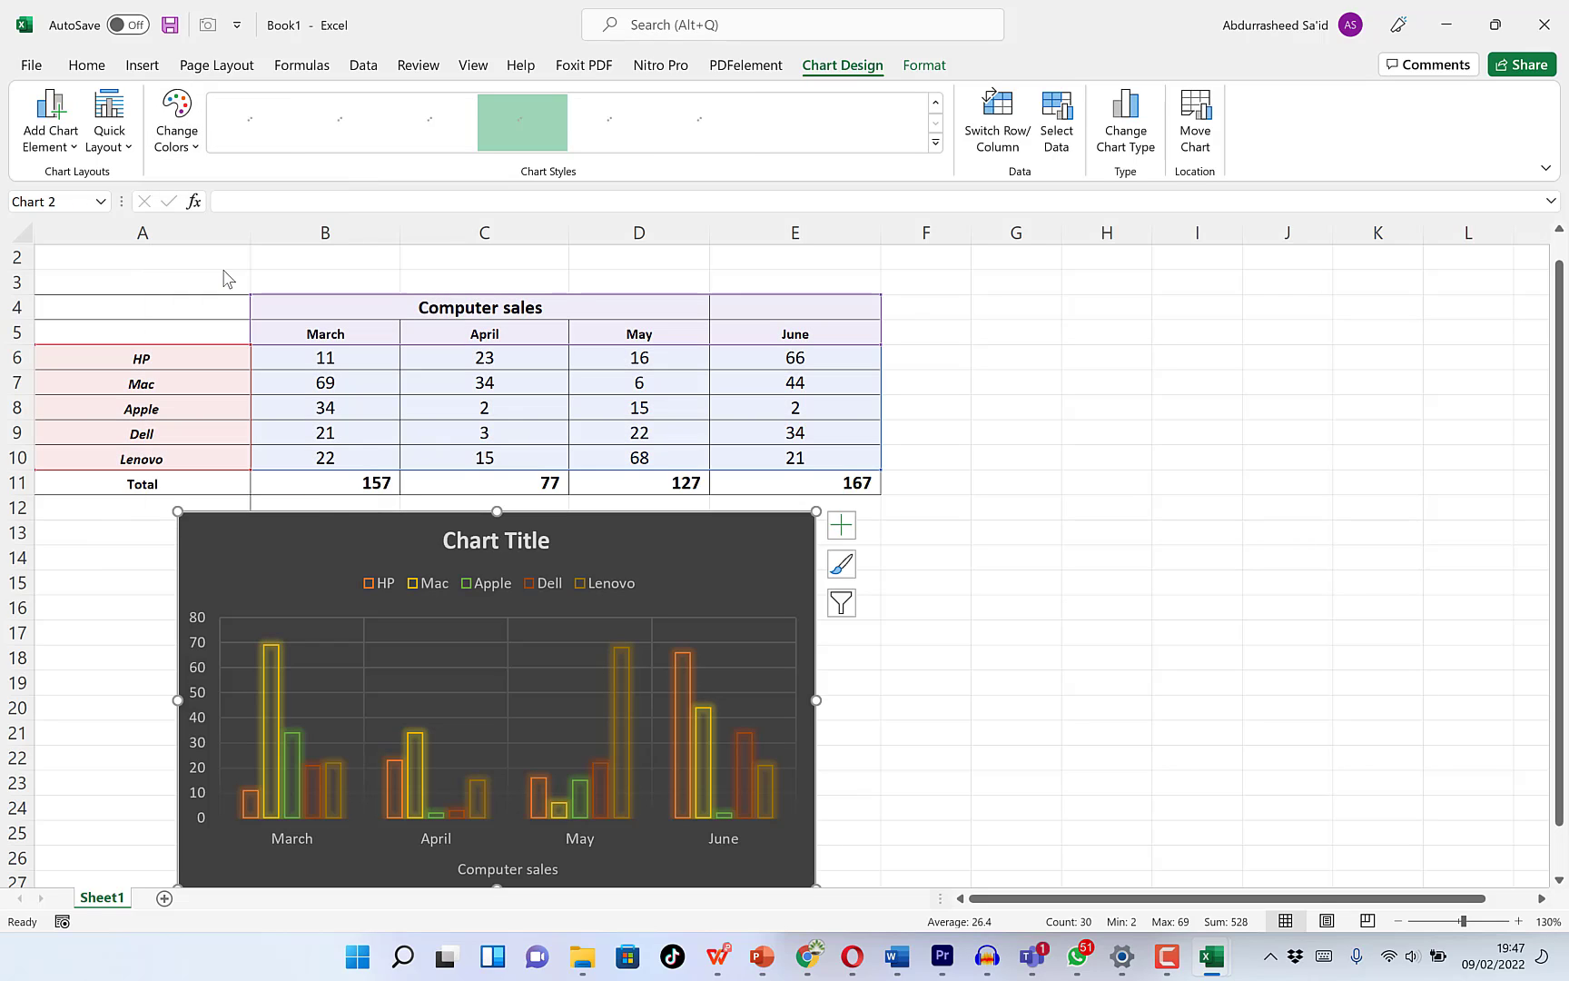
pyautogui.click(129, 148)
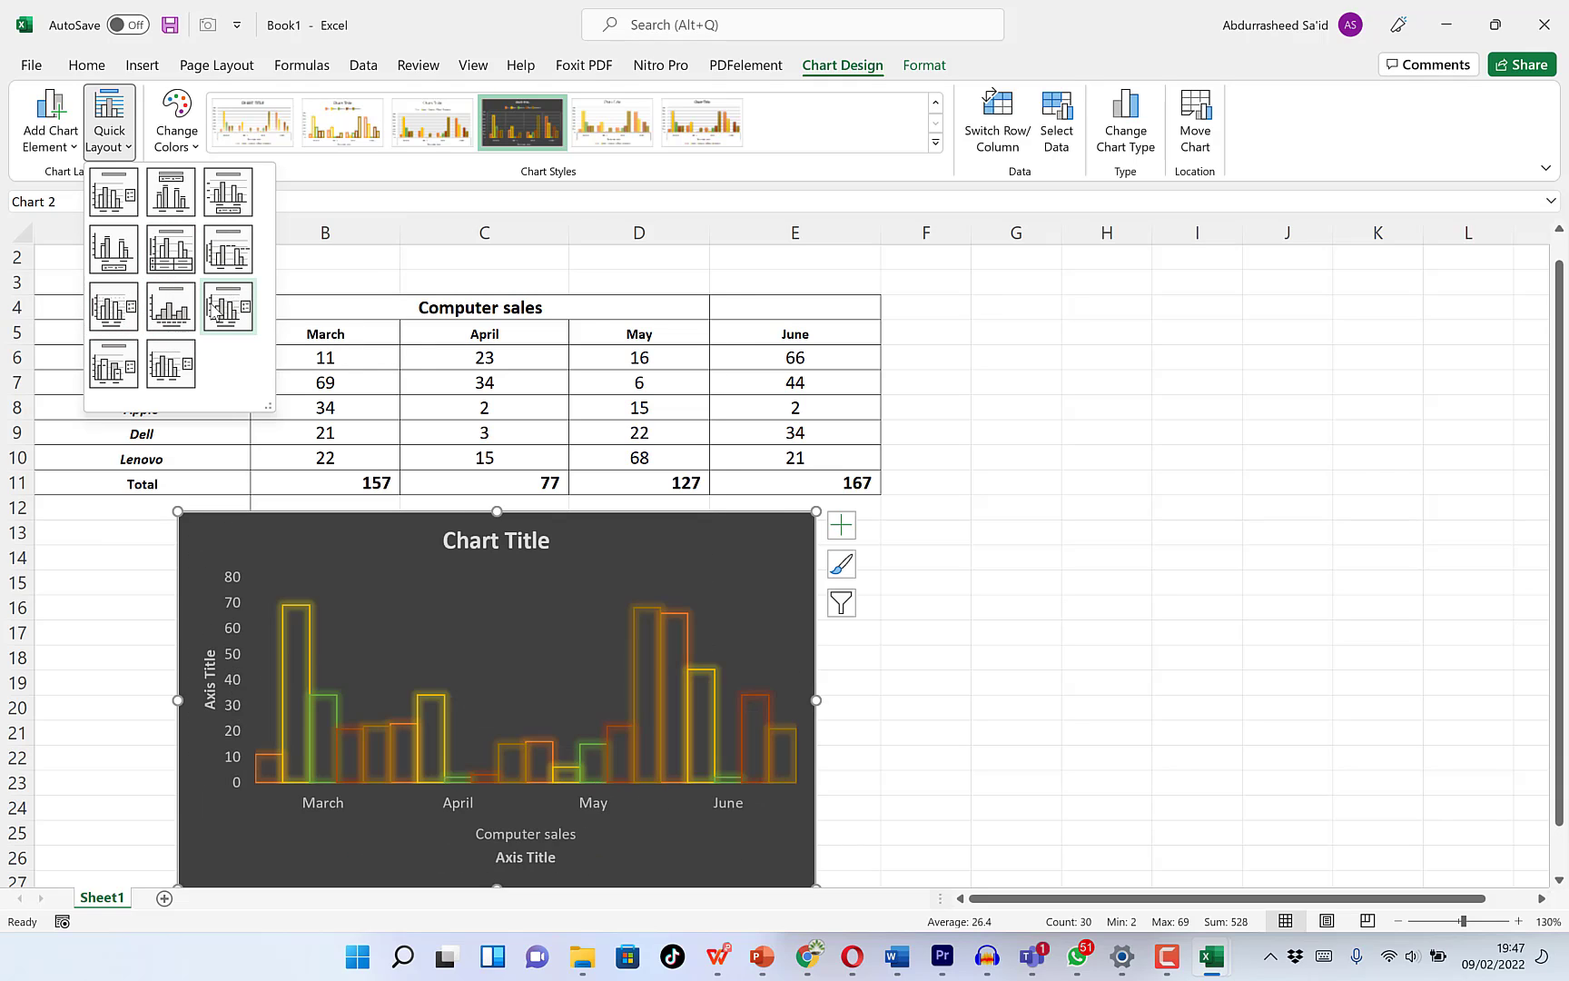
pyautogui.click(229, 312)
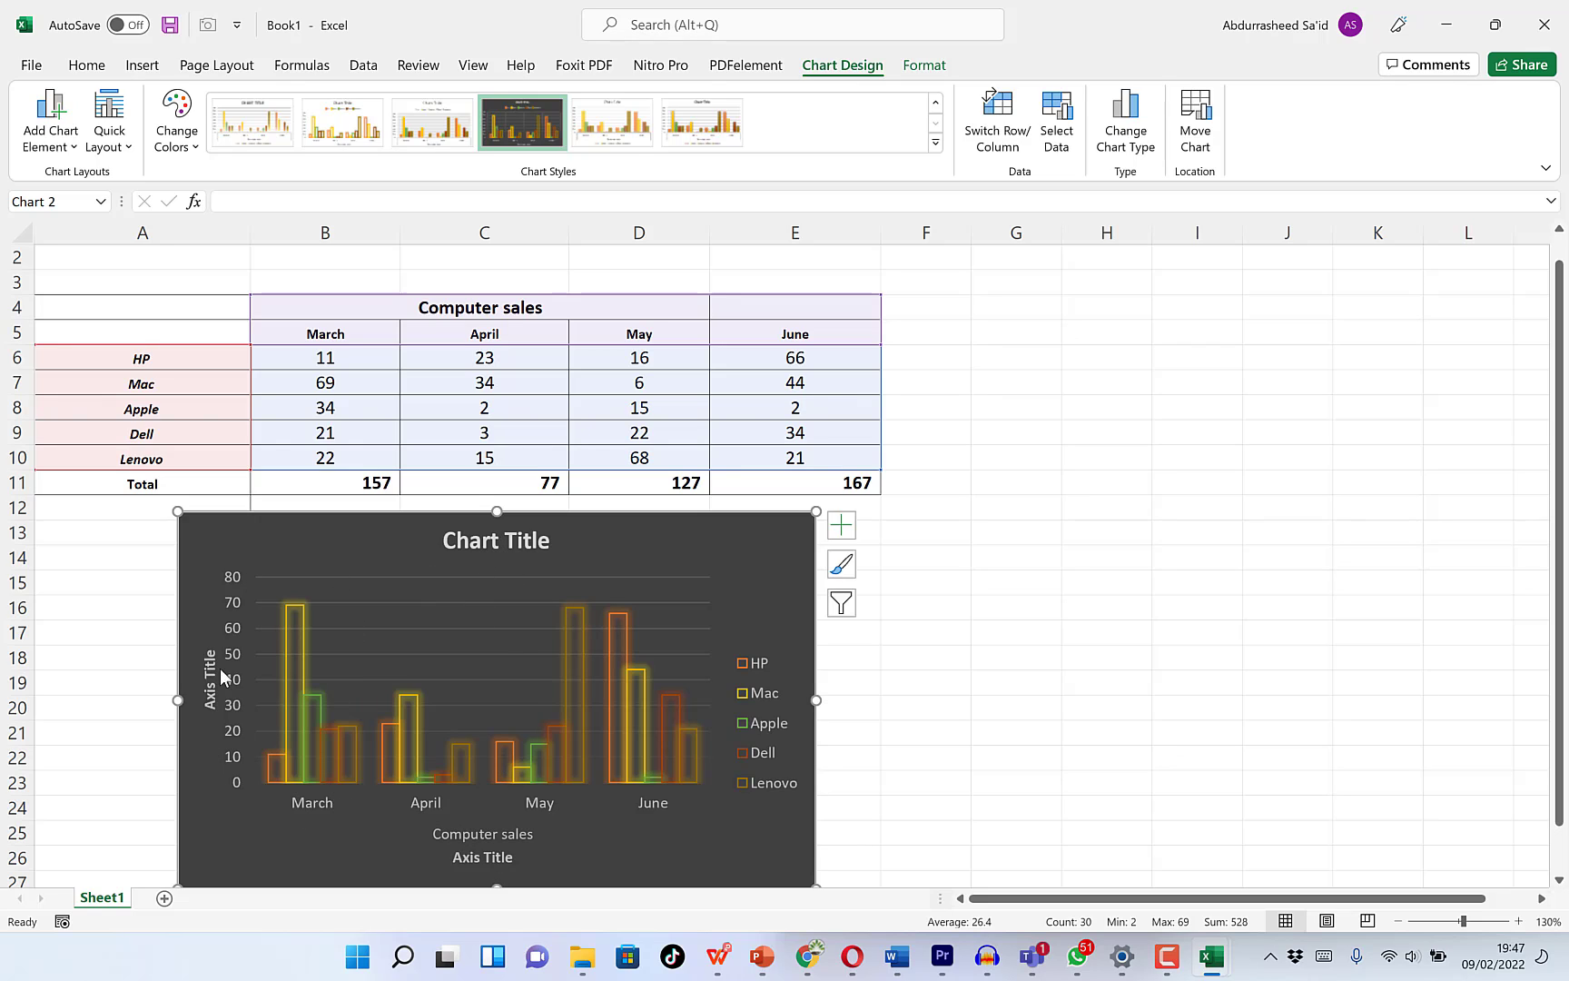
# - Retype the chart title as 'Computer sales from March to June'
pyautogui.click(493, 539)
pyautogui.doubleClick(494, 539)
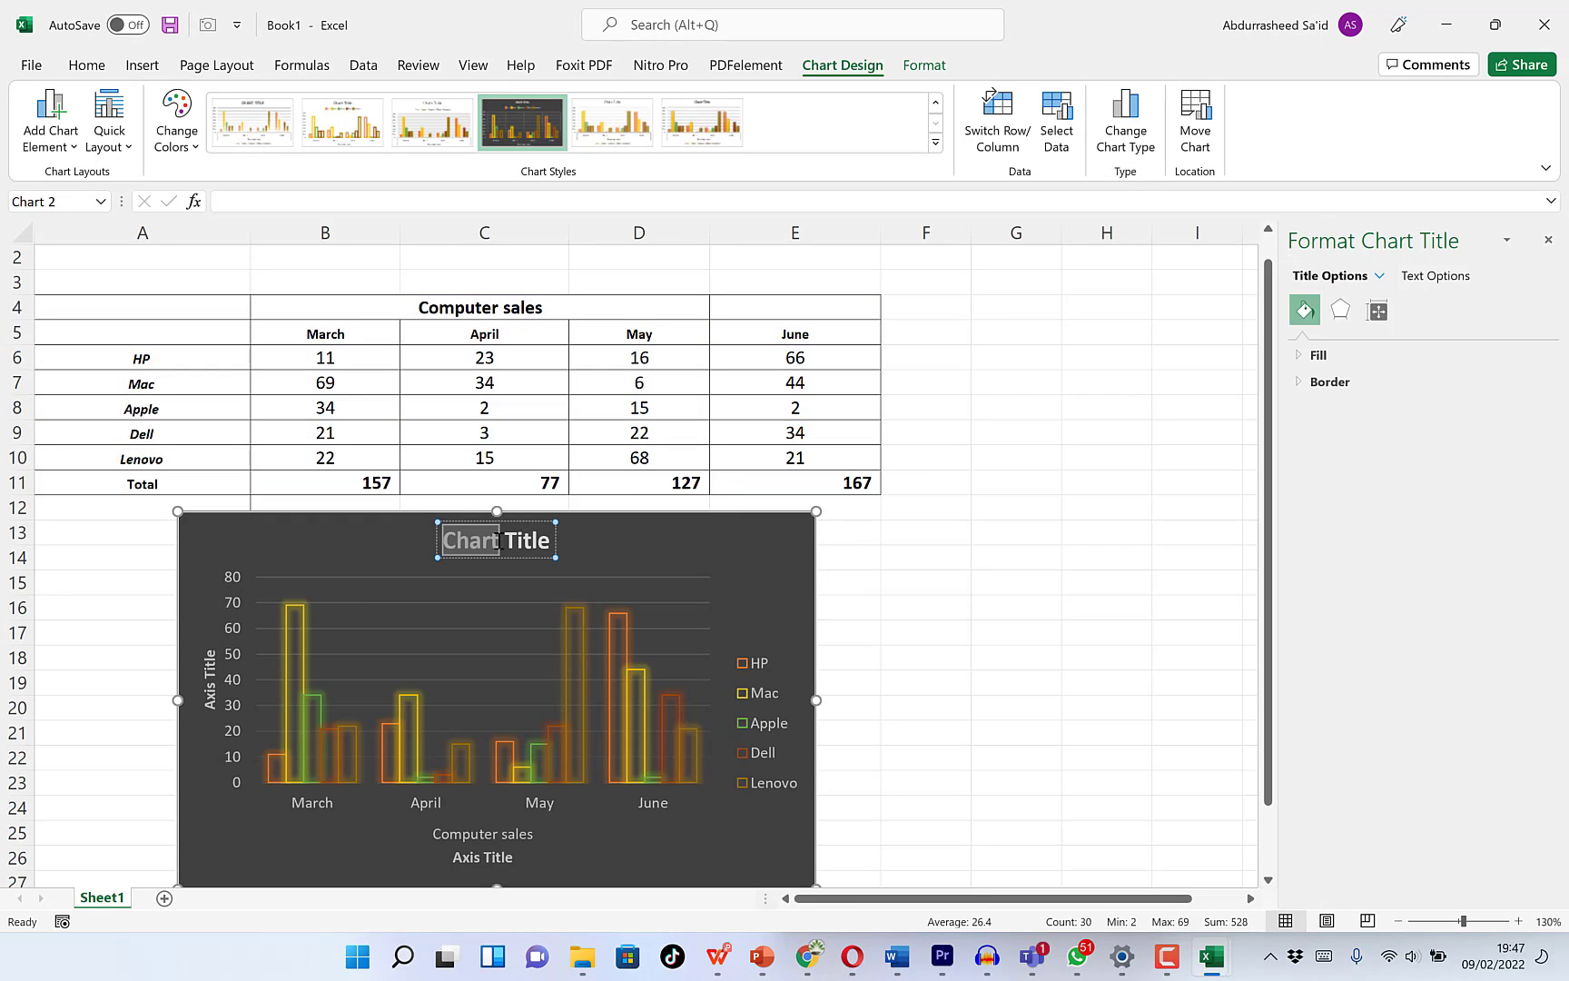
pyautogui.hotkey('ctrl', 'a')
pyautogui.write('Computer sales')
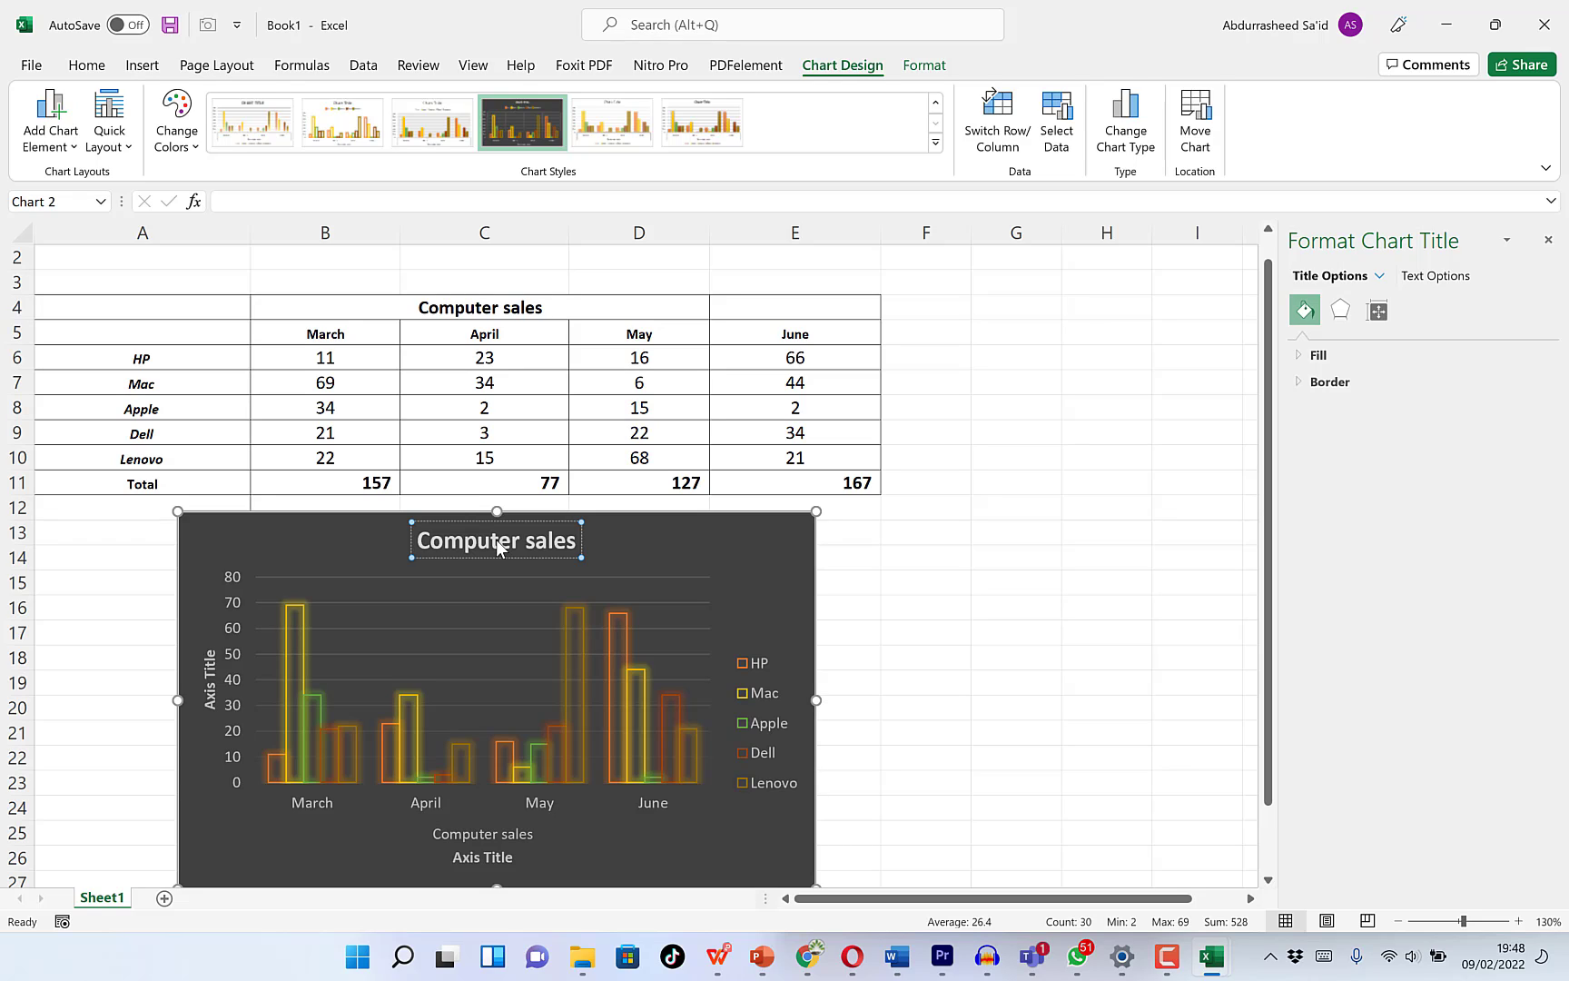
pyautogui.write(' from March to June')
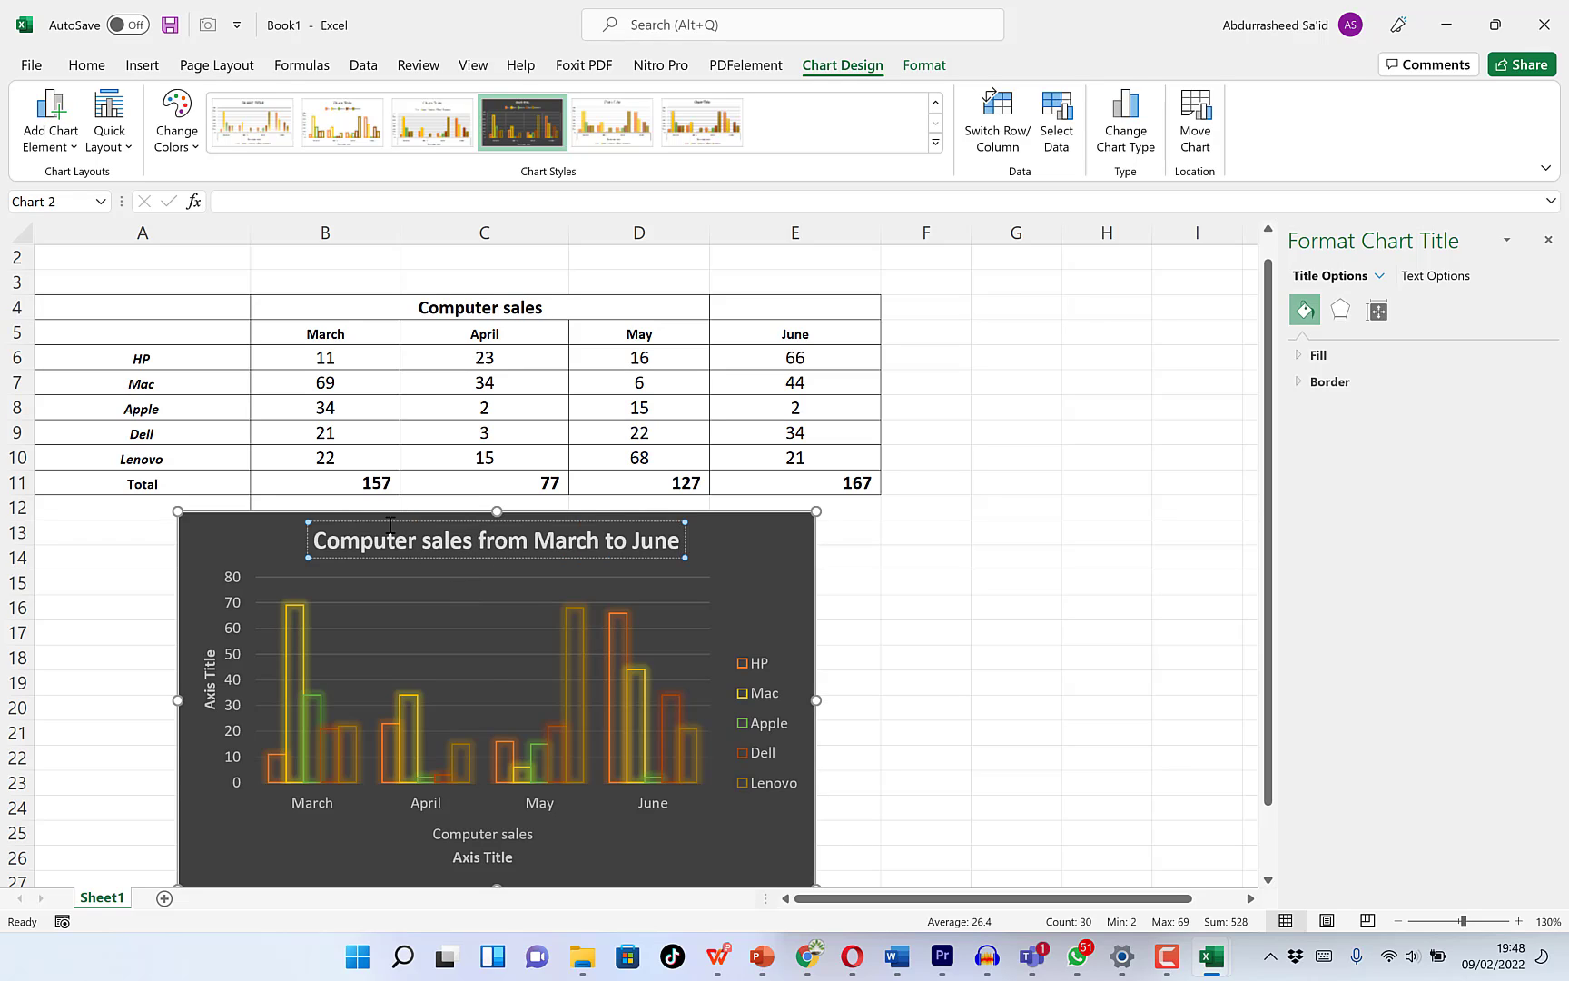
pyautogui.press('Escape')
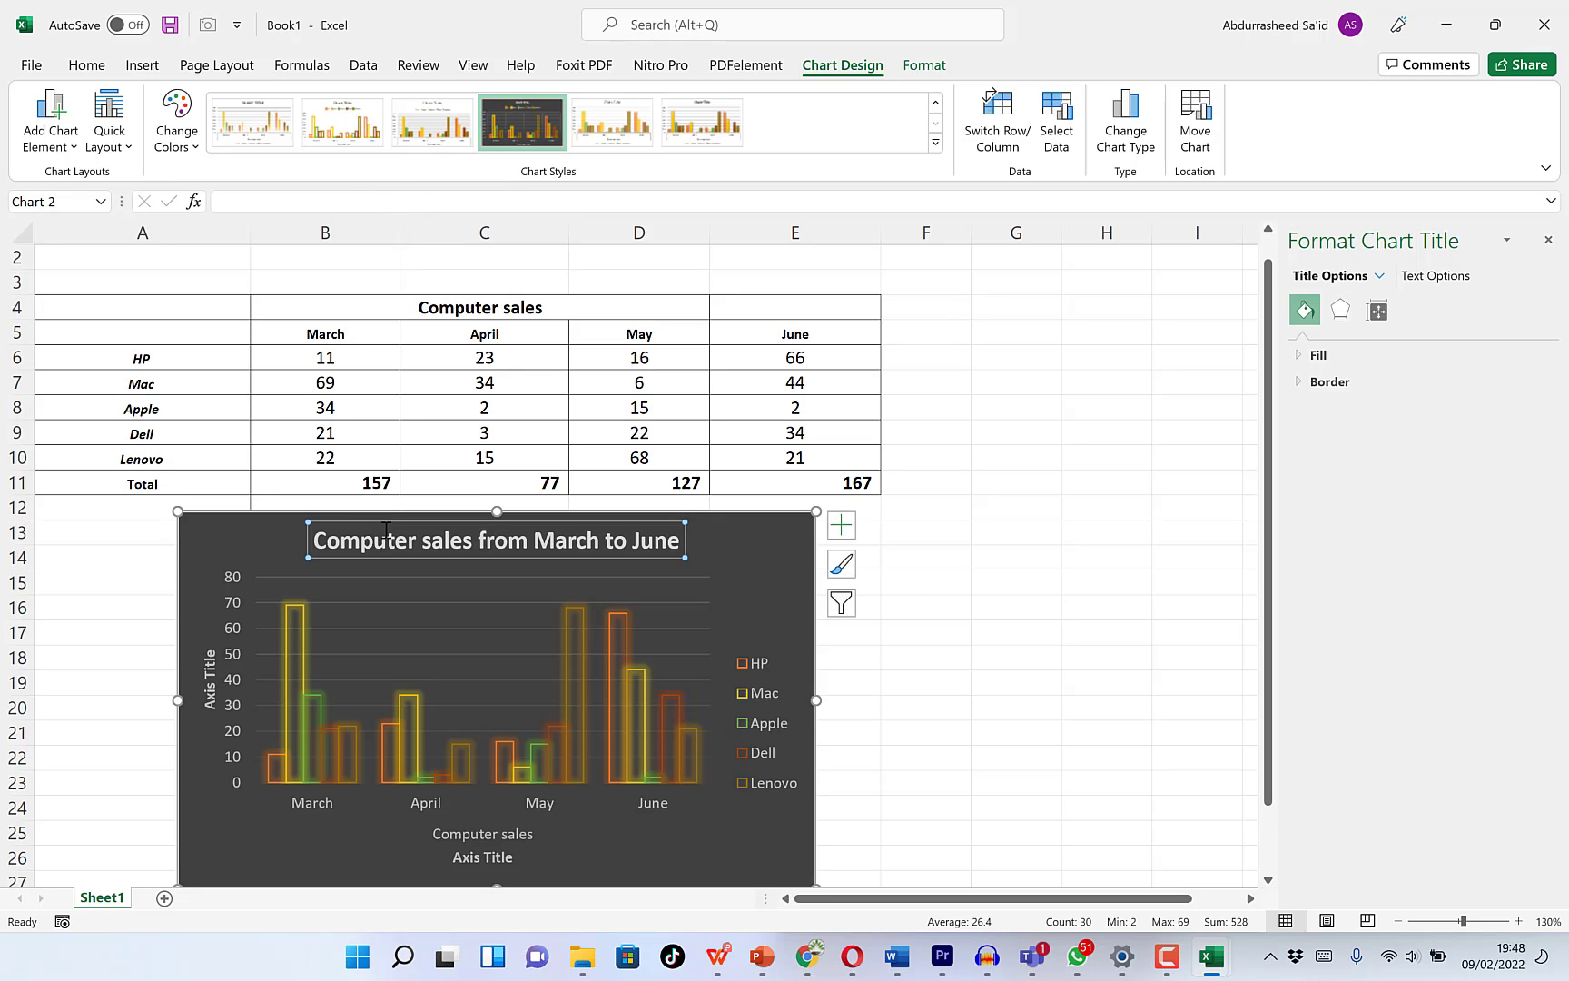
# - Link the chart title to cell B4 with the formula =B4
pyautogui.click(320, 197)
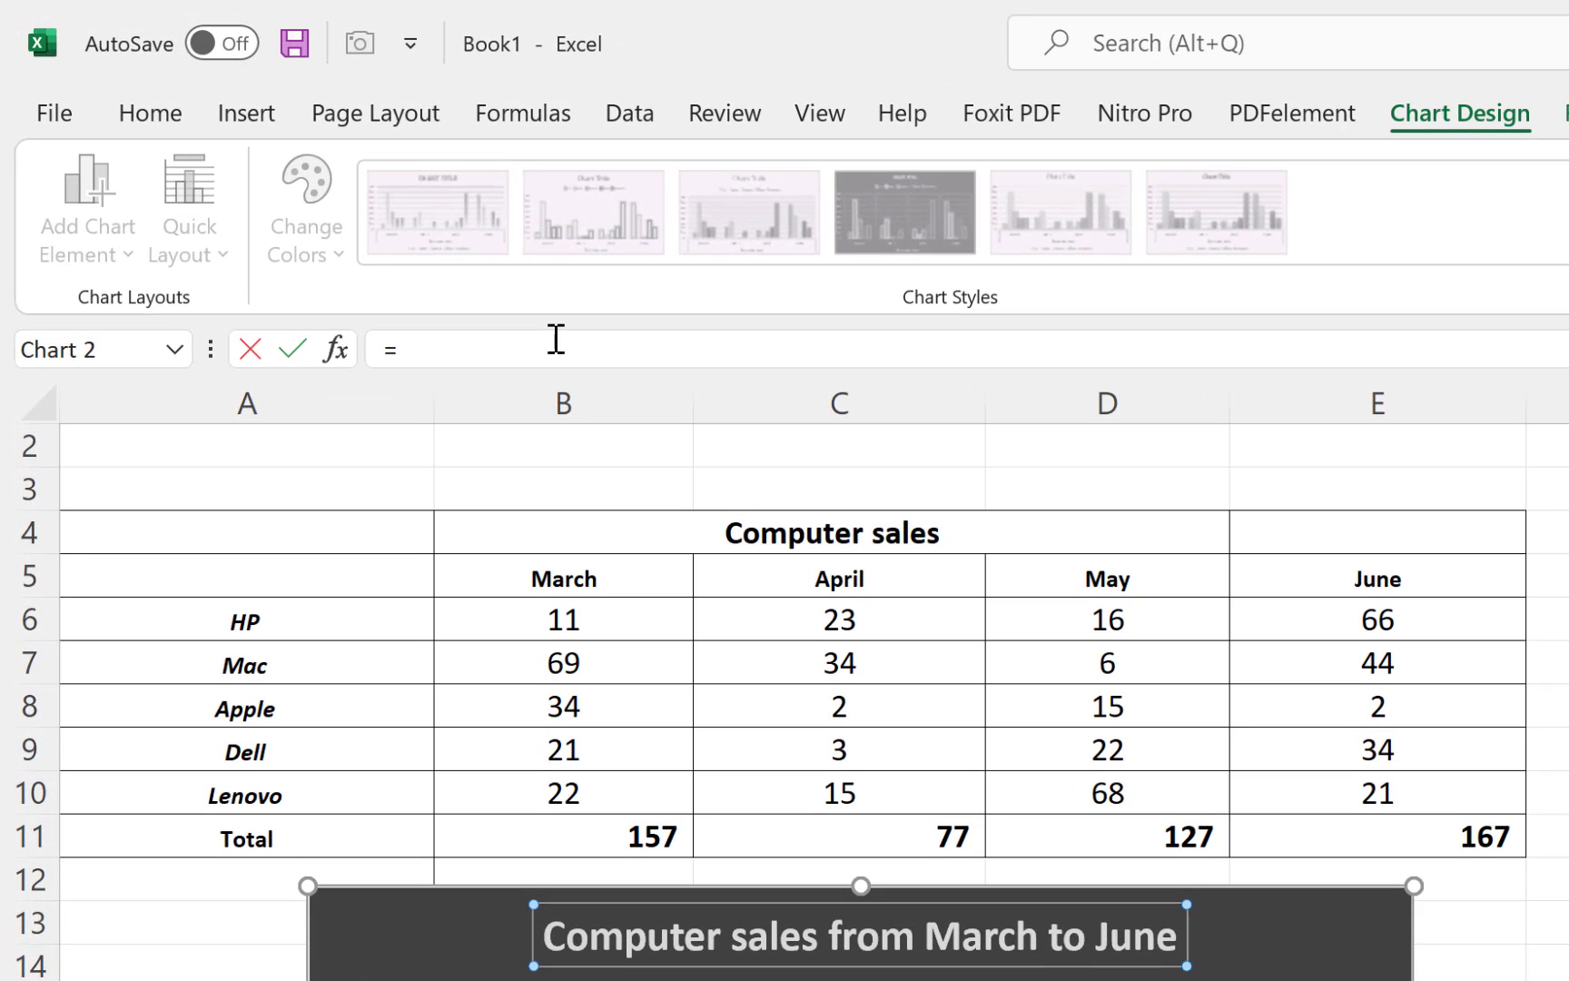
pyautogui.click(811, 533)
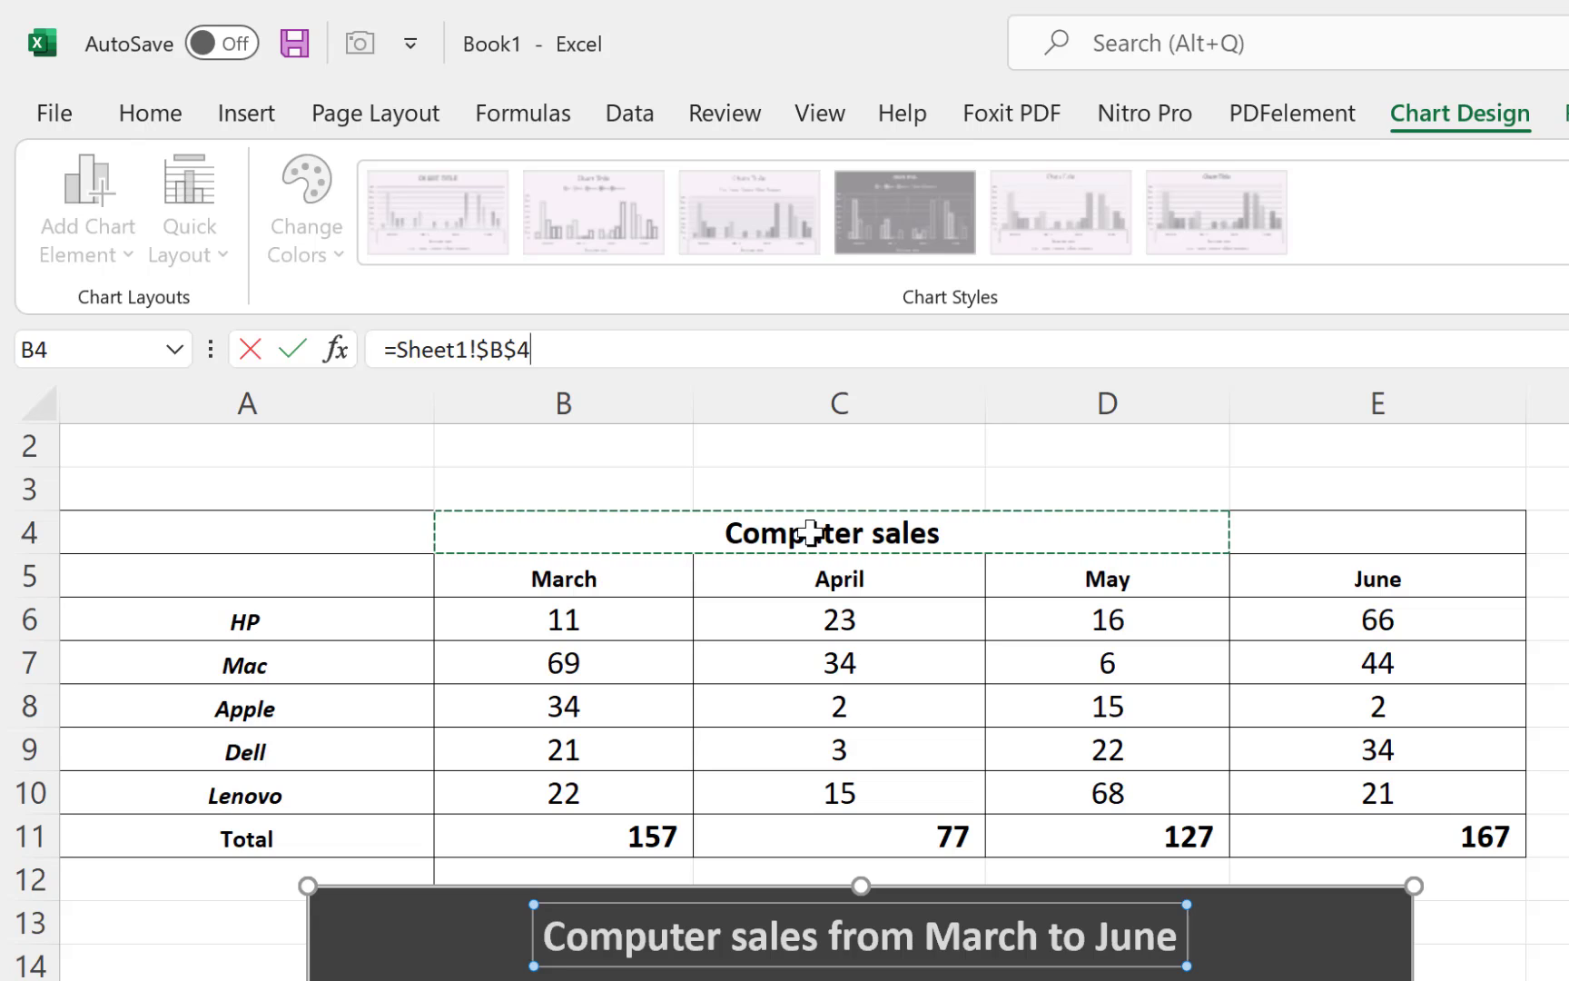
pyautogui.press('Return')
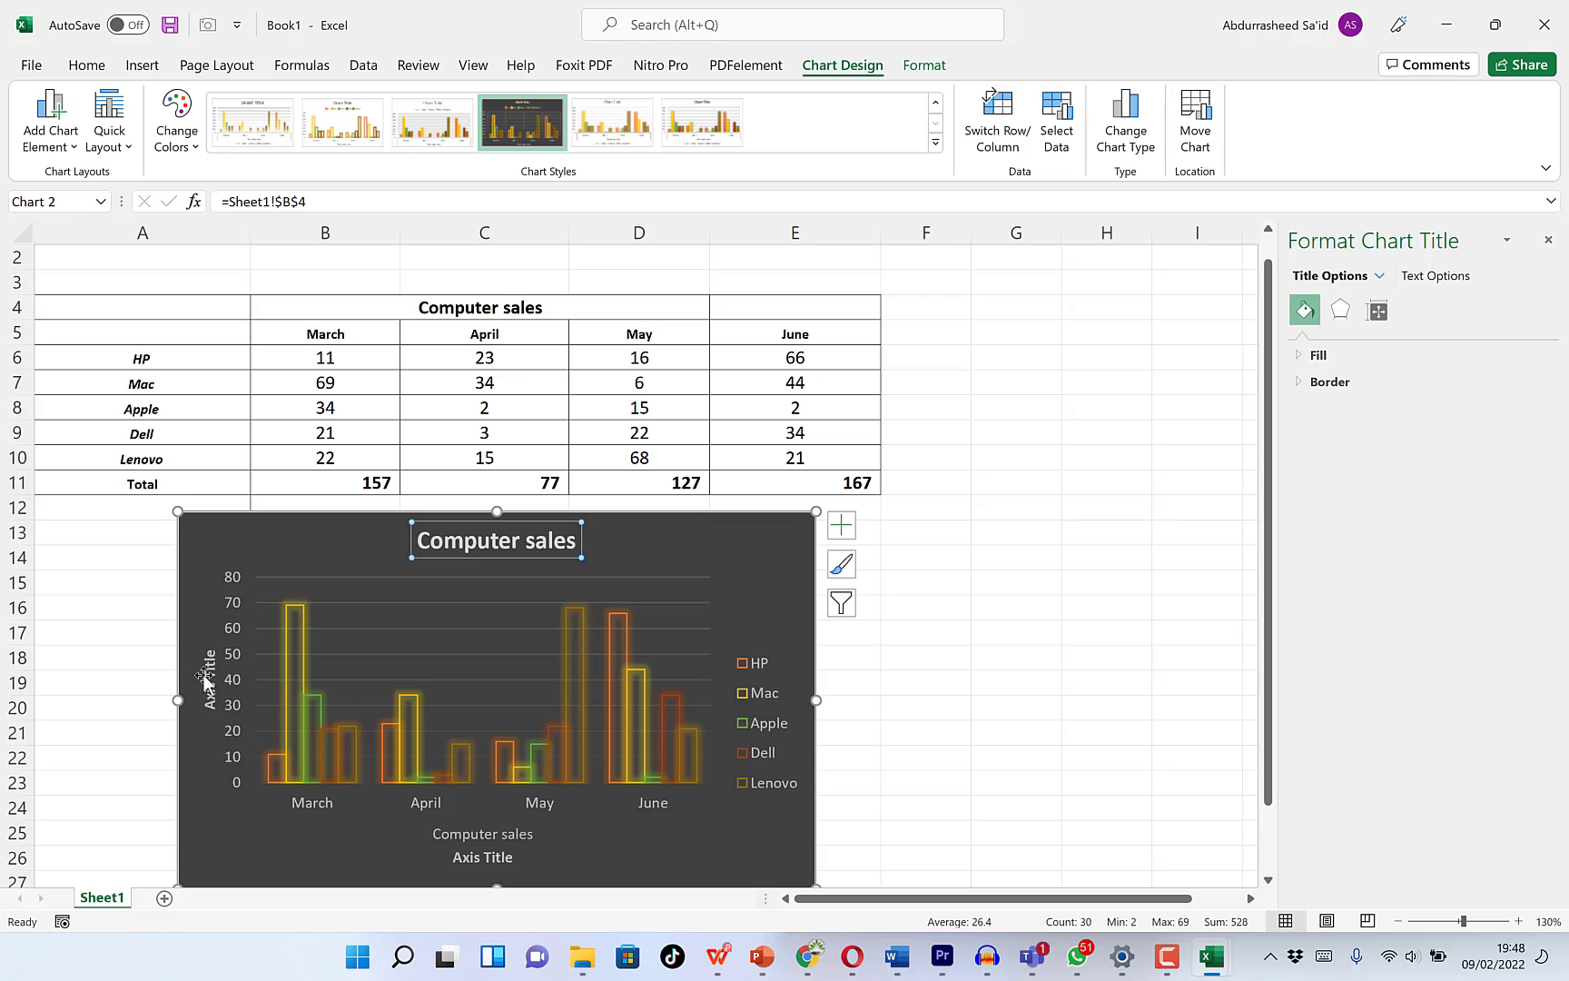
pyautogui.click(203, 677)
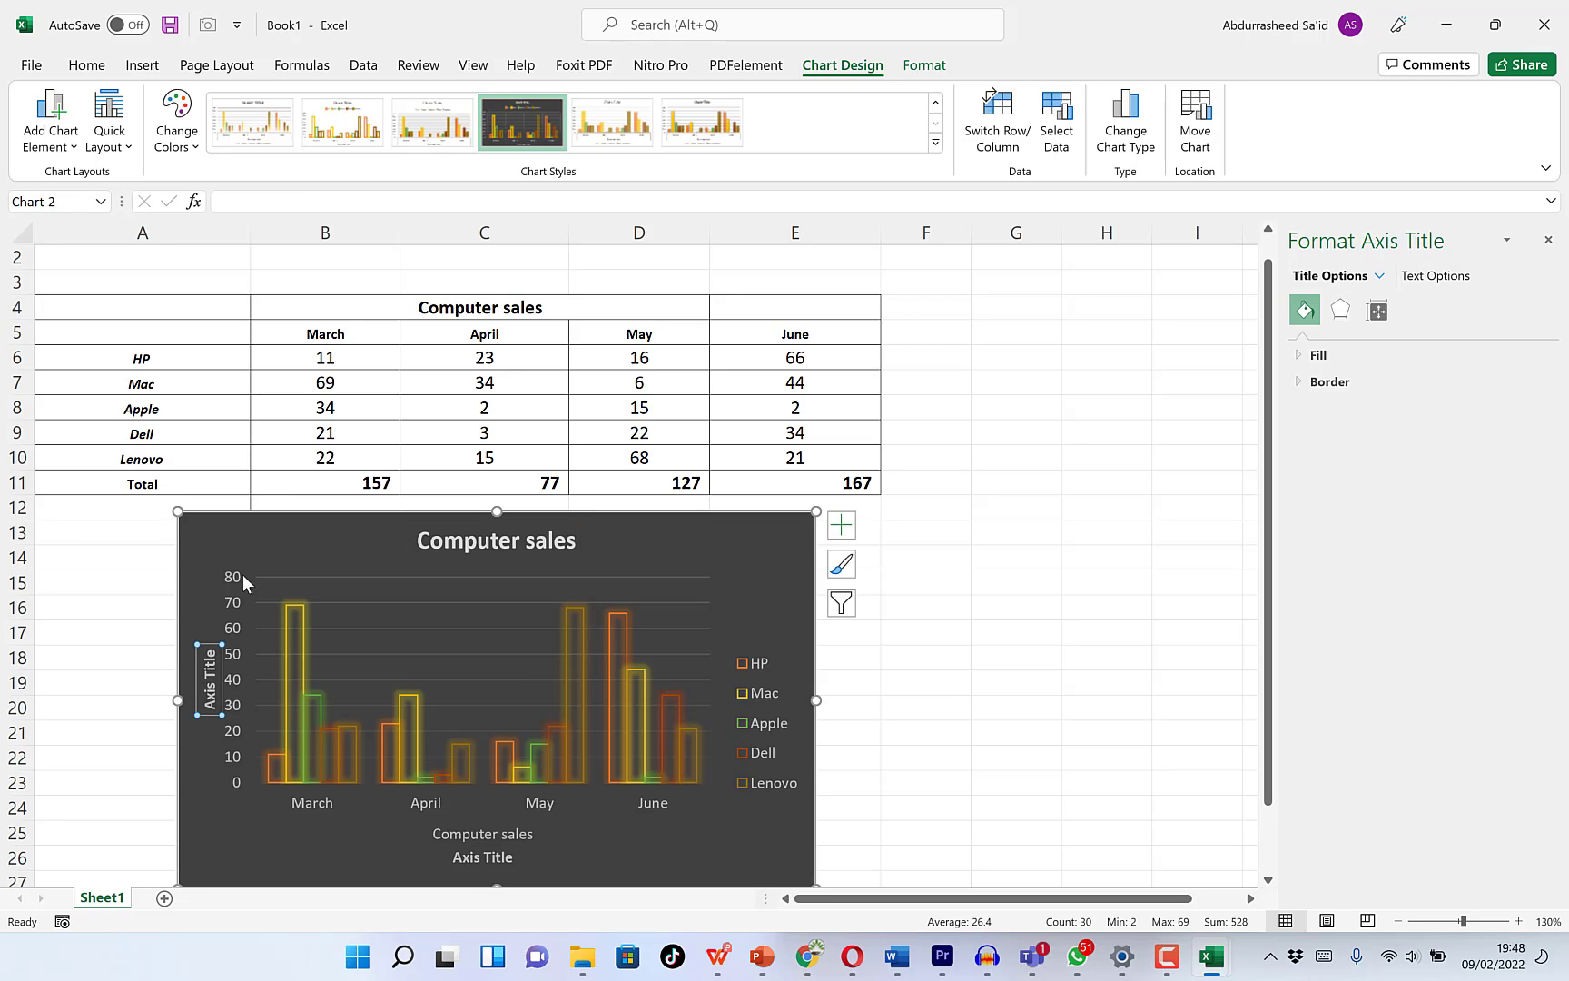
# - Rename the axis titles to 'No. of sales' (vertical) and 'Type of computer' (horizontal)
pyautogui.tripleClick(211, 680)
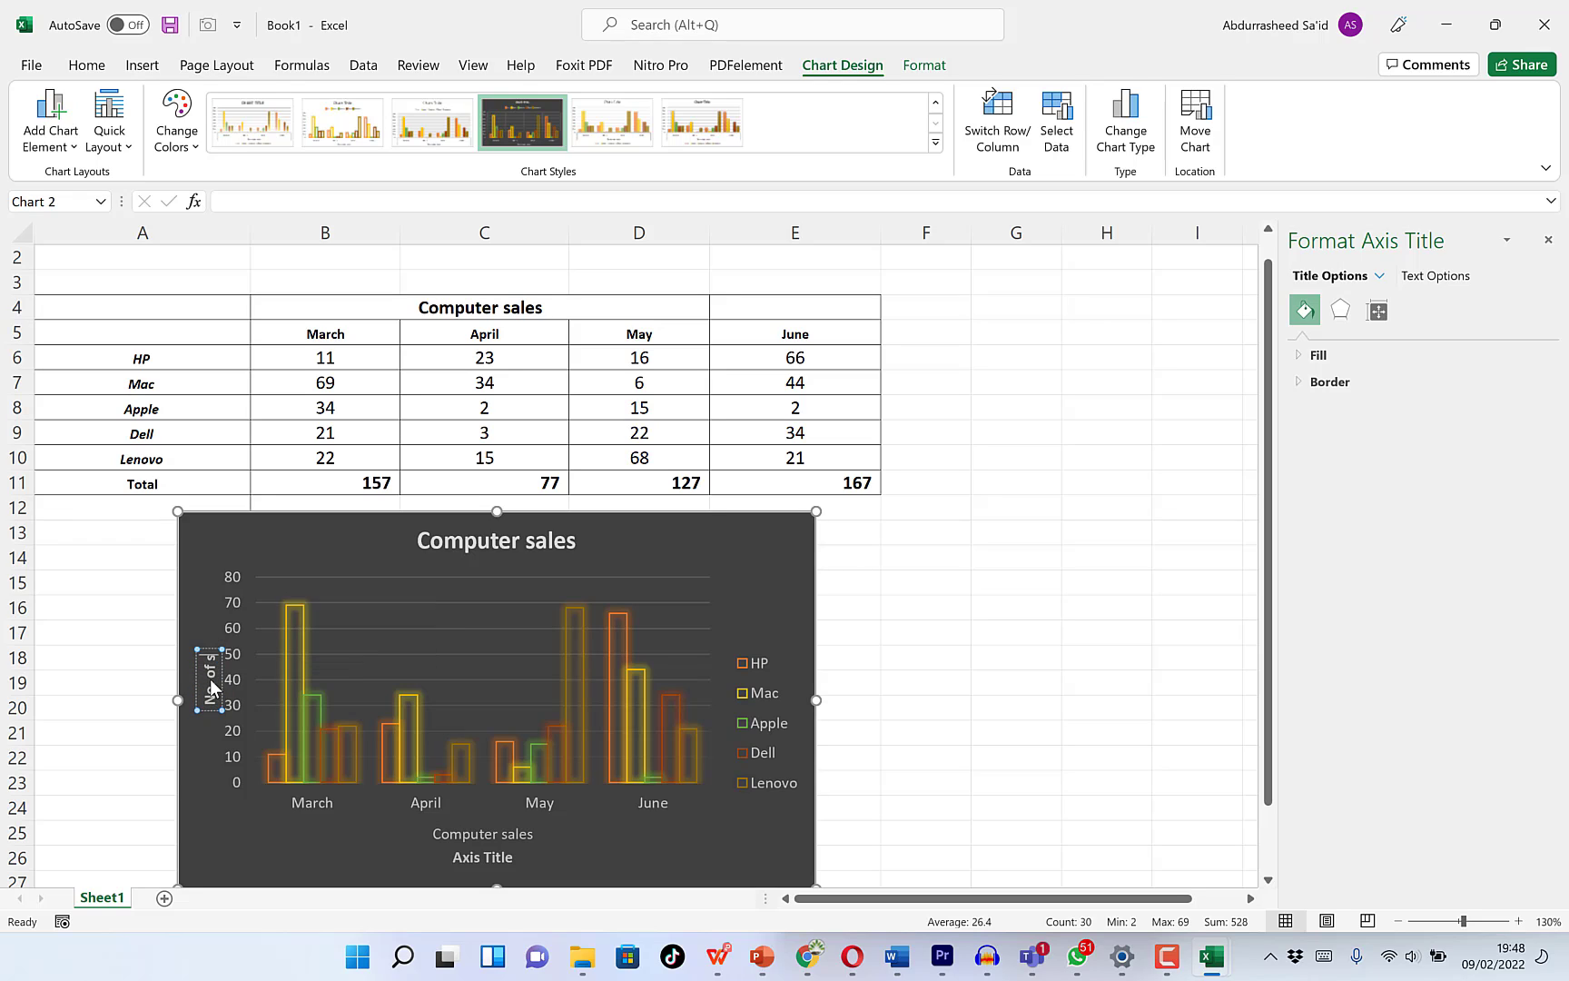
pyautogui.click(486, 859)
pyautogui.doubleClick(489, 857)
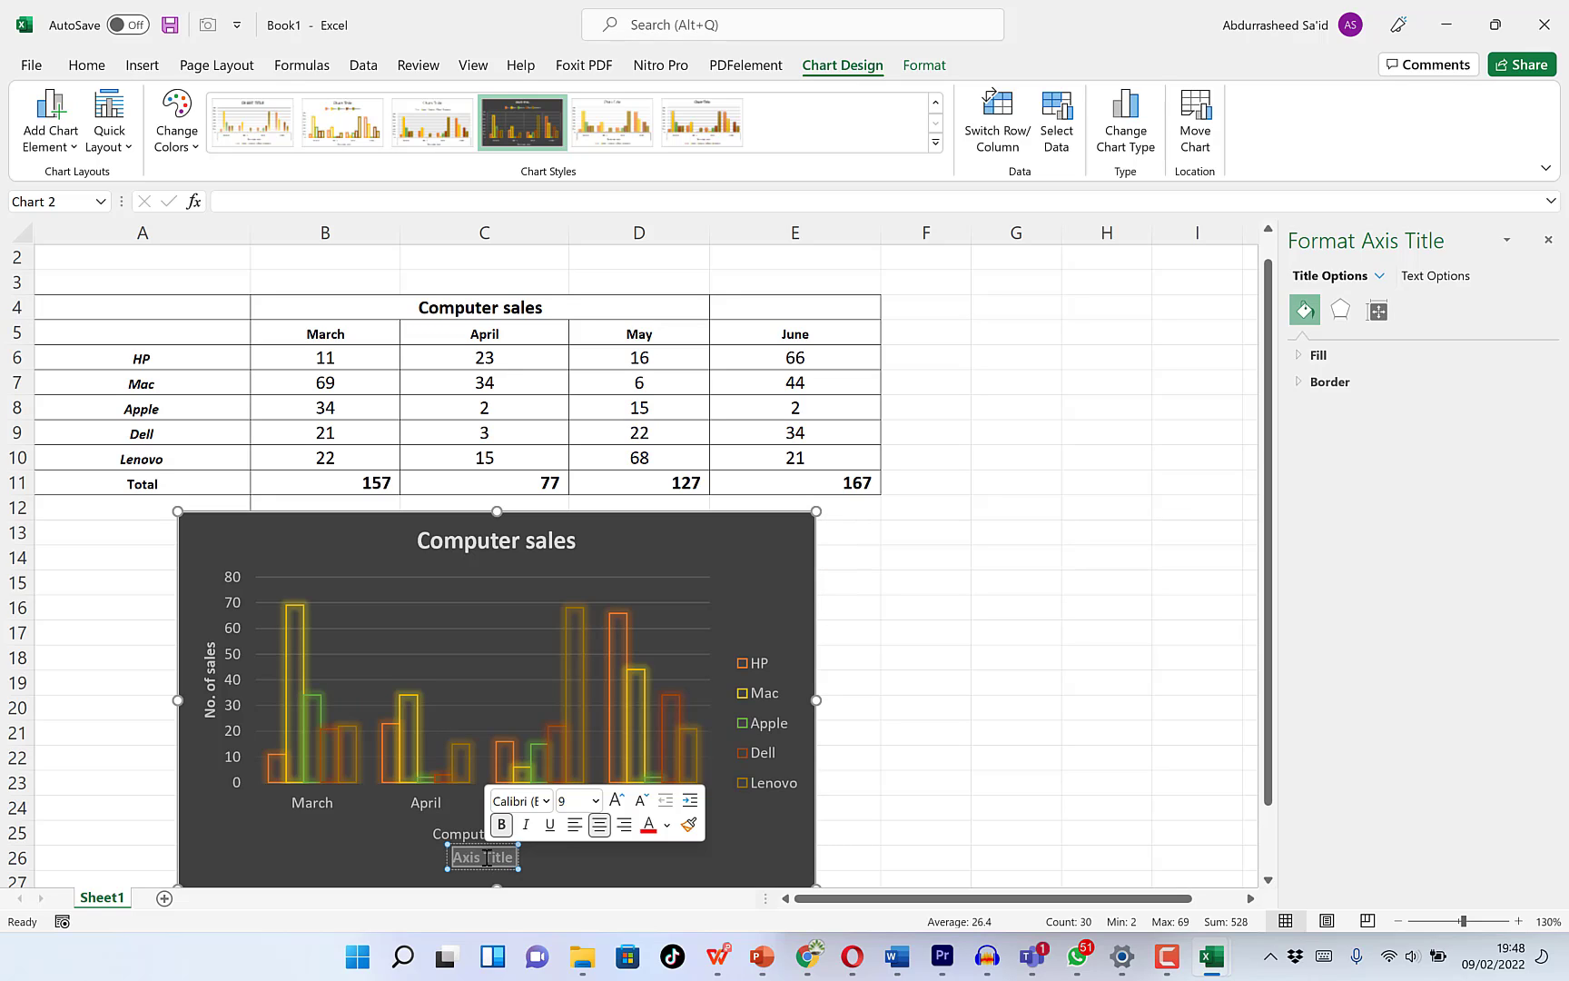
pyautogui.tripleClick(488, 858)
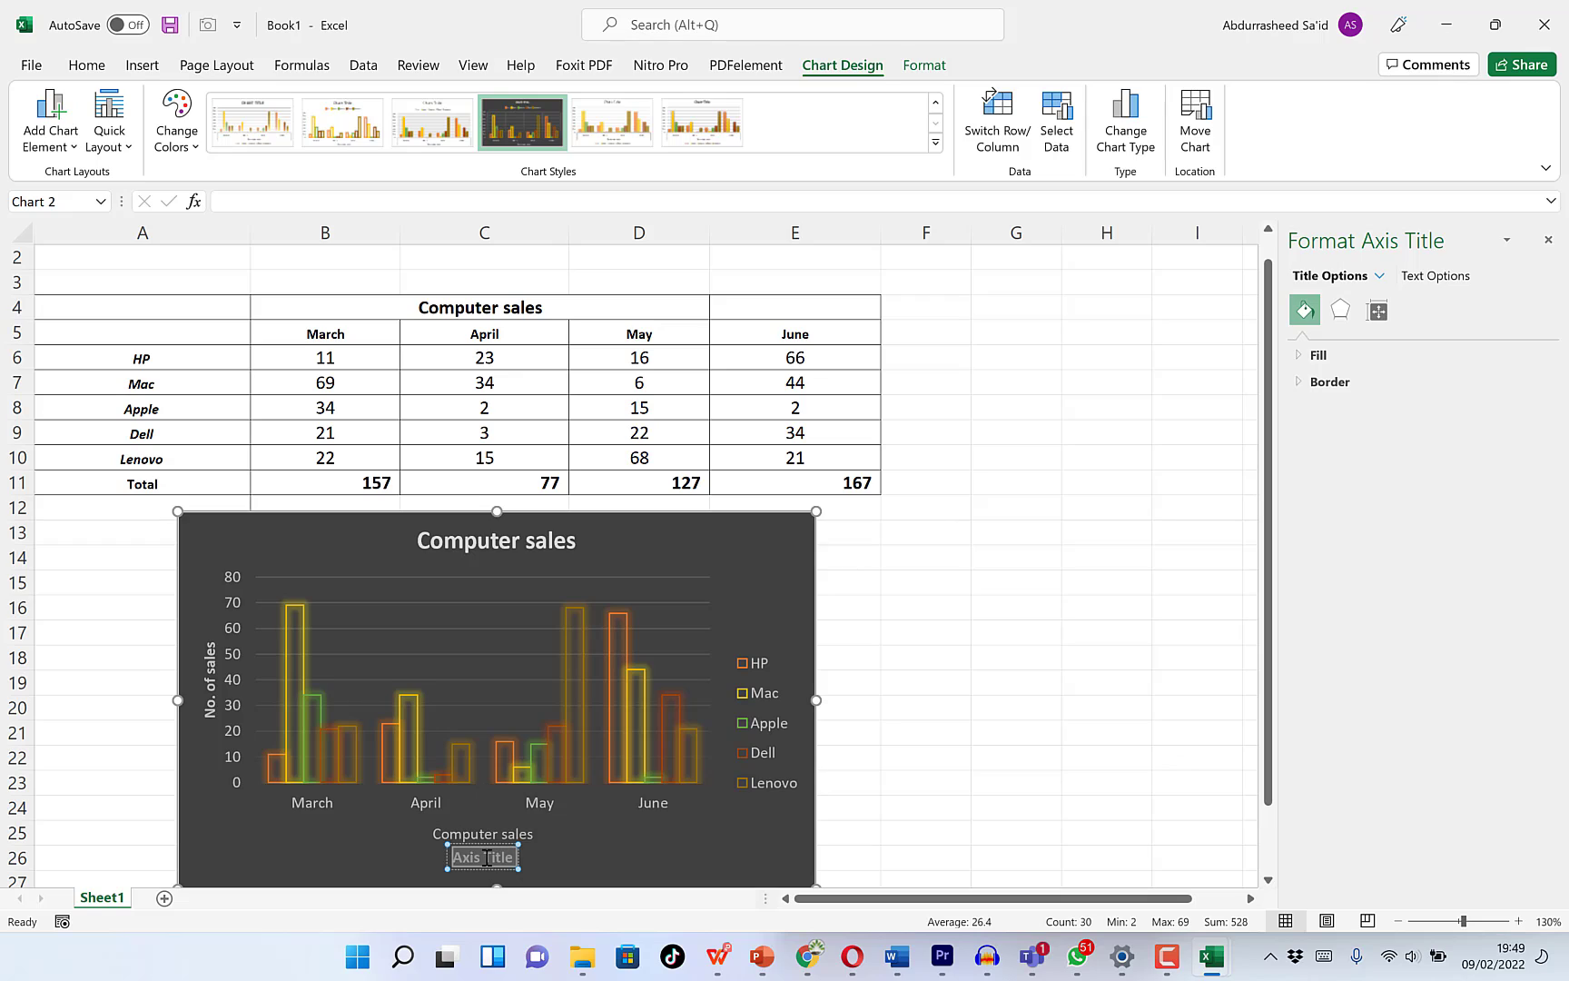
pyautogui.write('Type of computer')
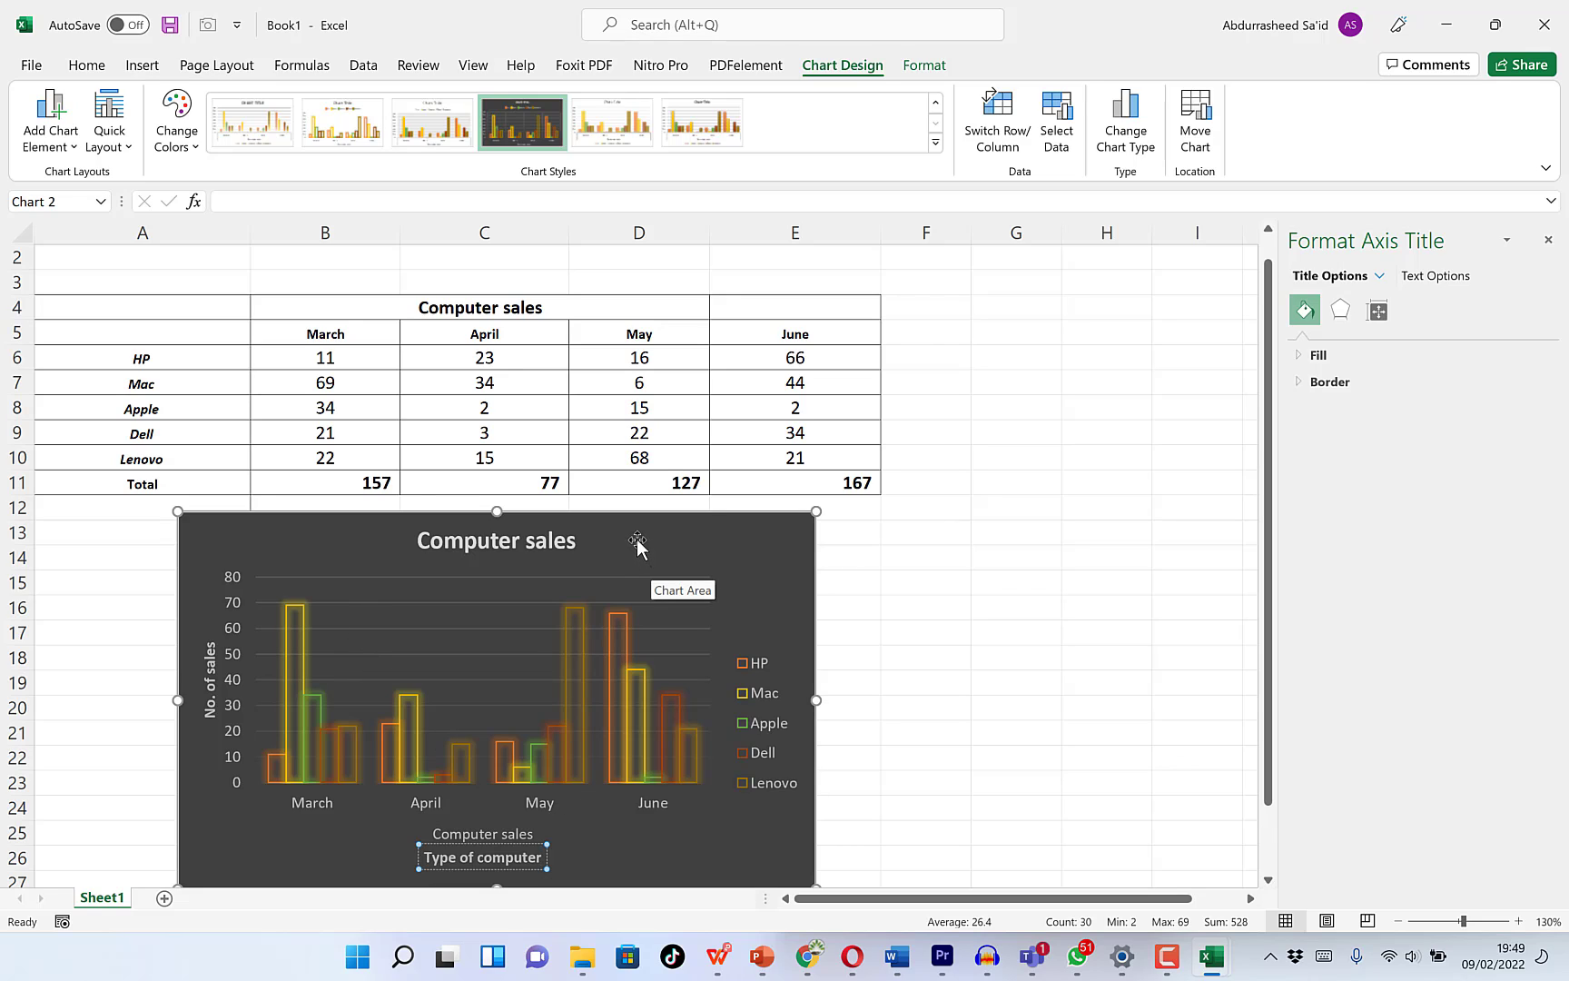
pyautogui.click(73, 150)
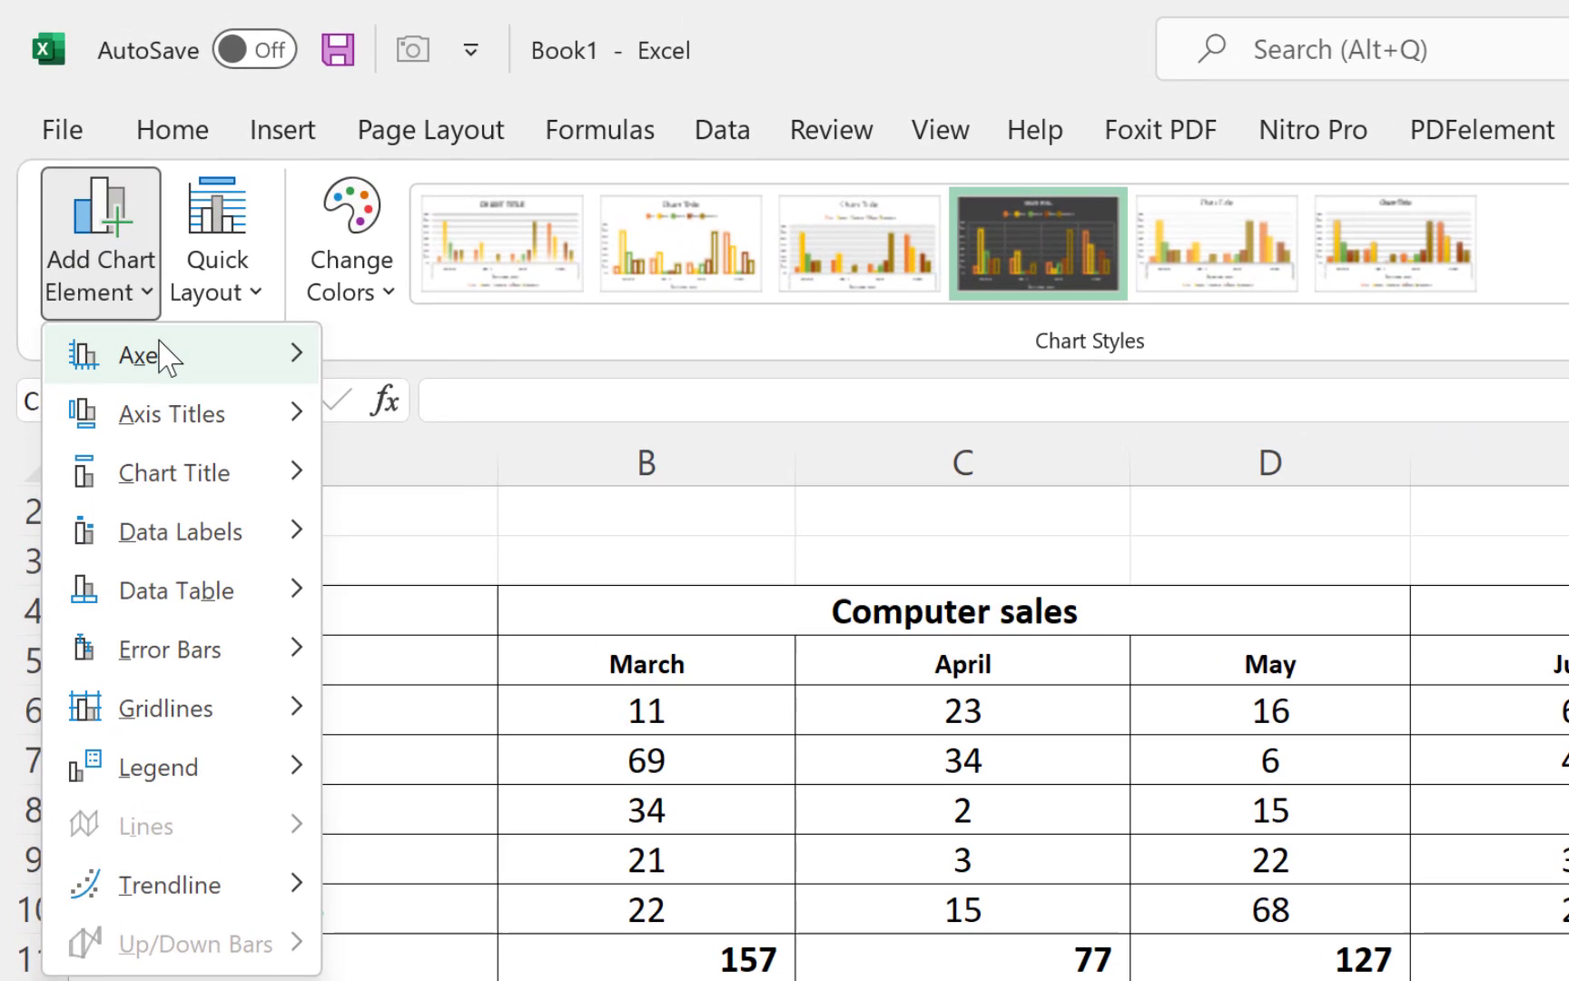
pyautogui.moveTo(82, 178)
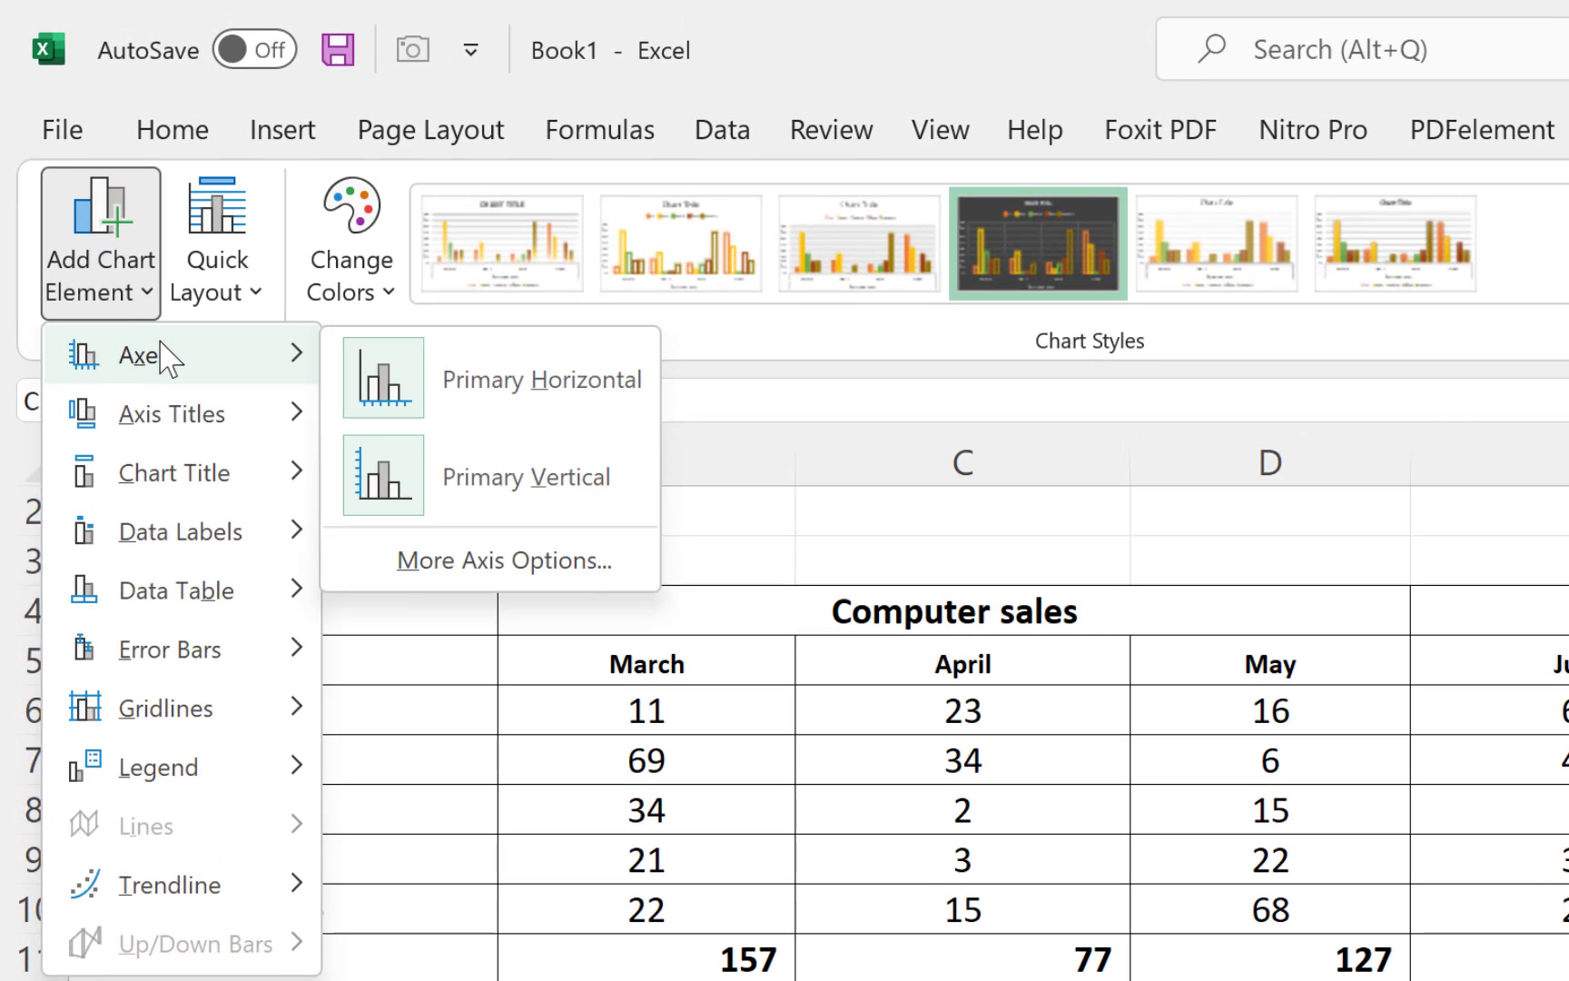
pyautogui.moveTo(200, 434)
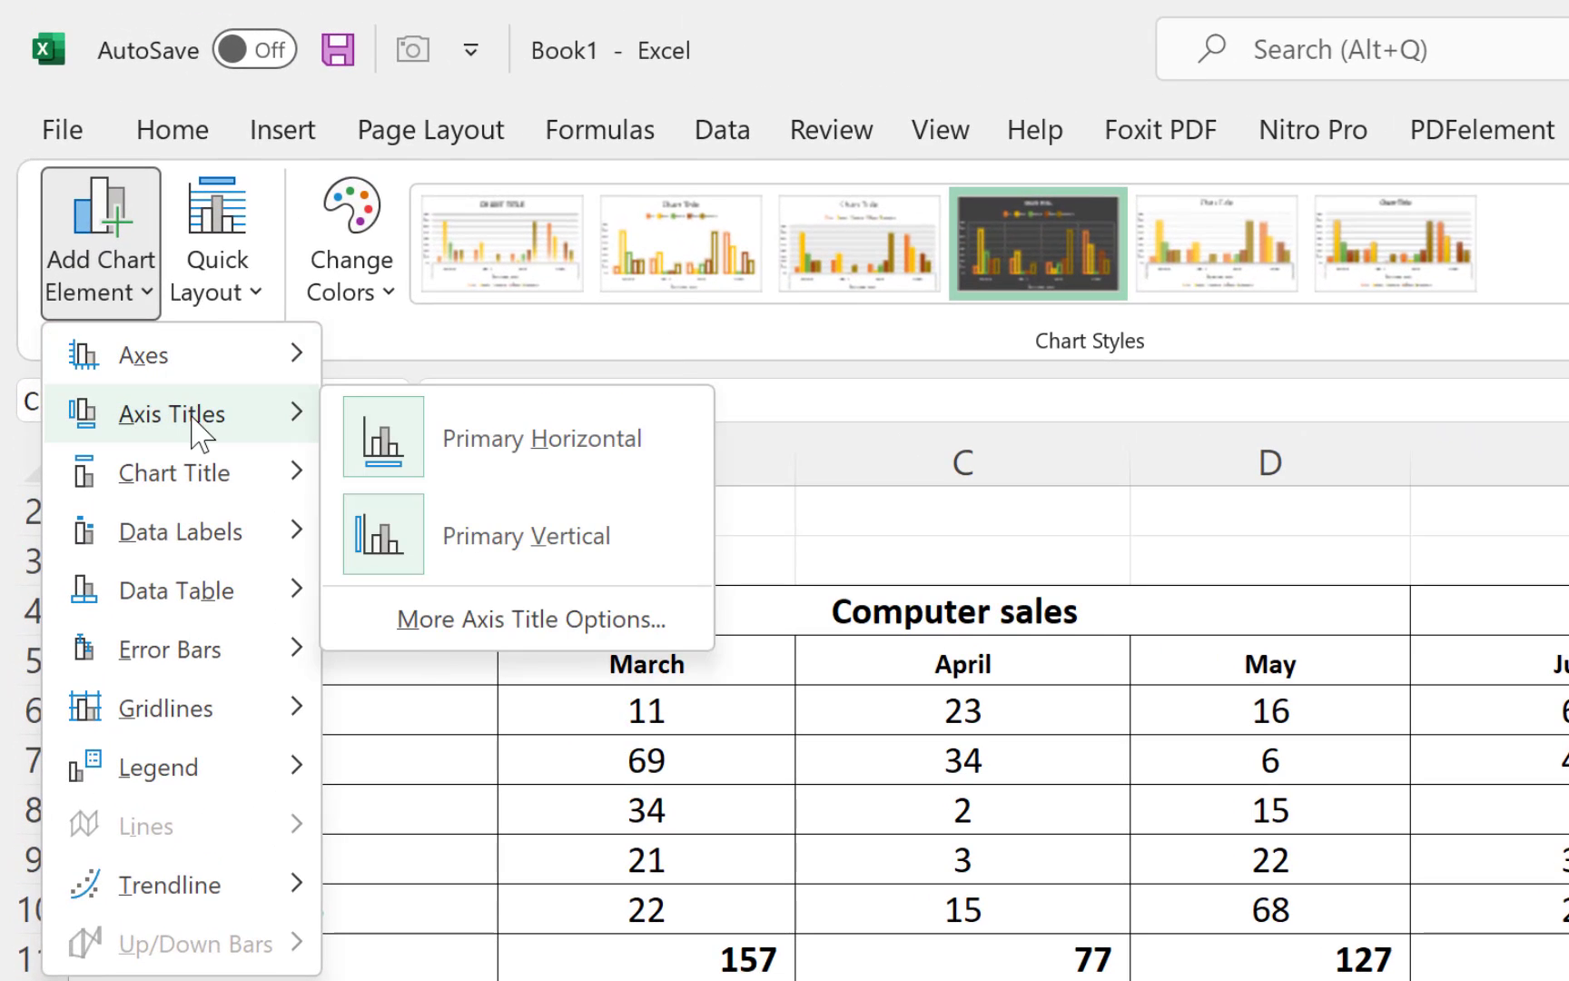
pyautogui.moveTo(212, 497)
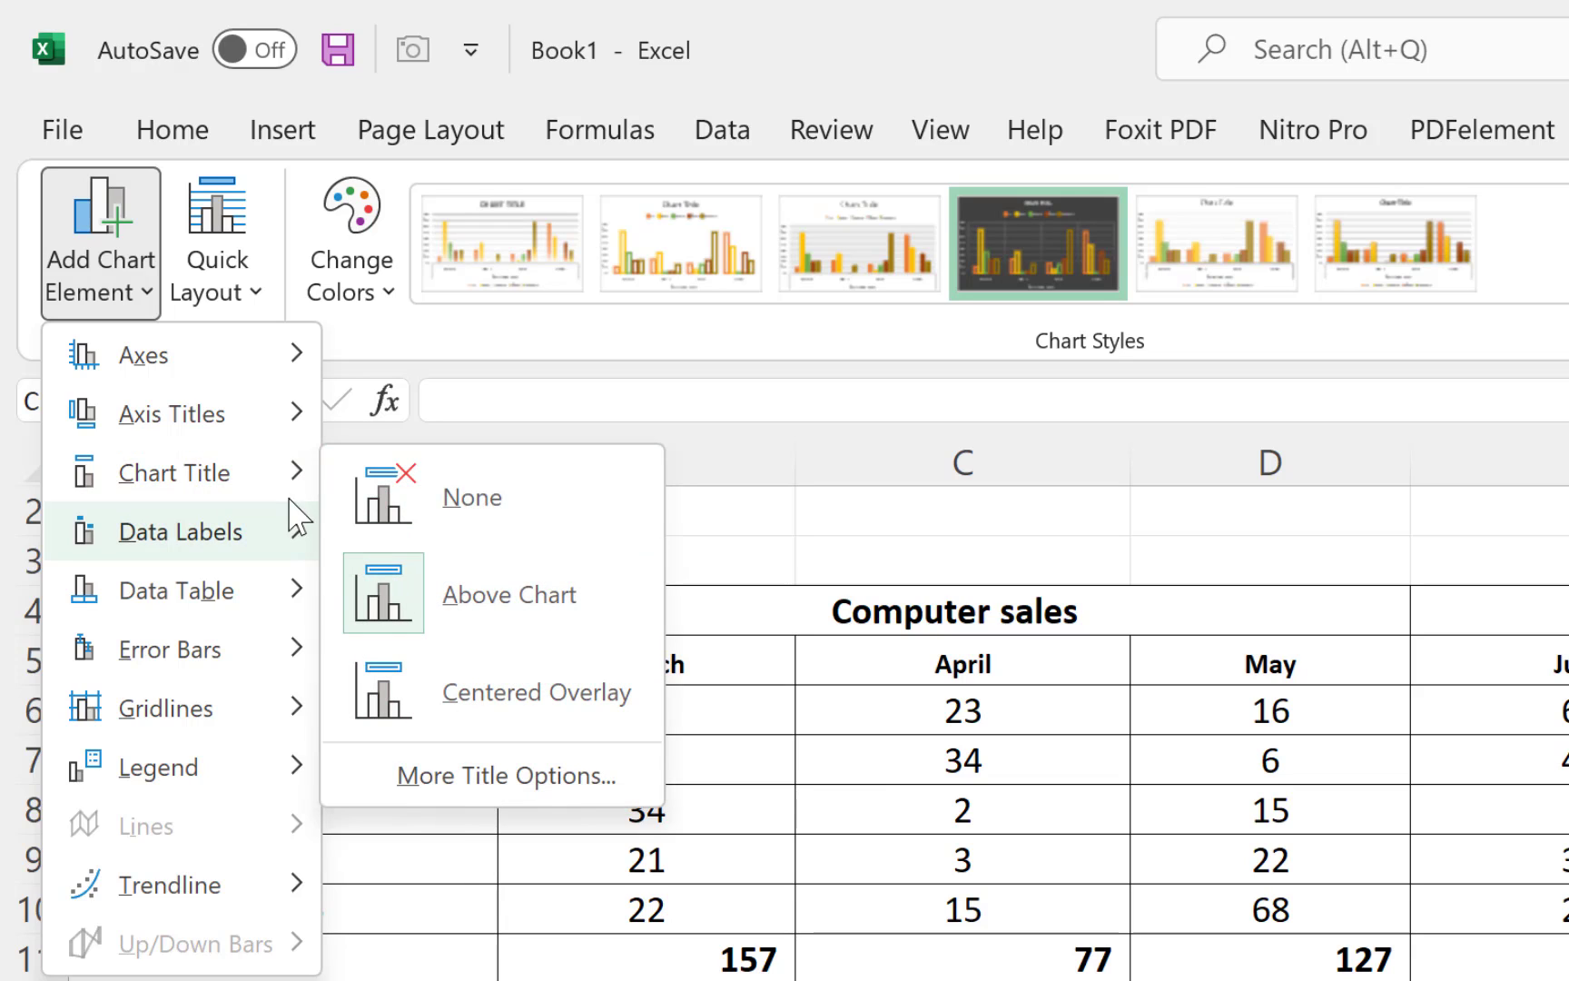
pyautogui.moveTo(287, 532)
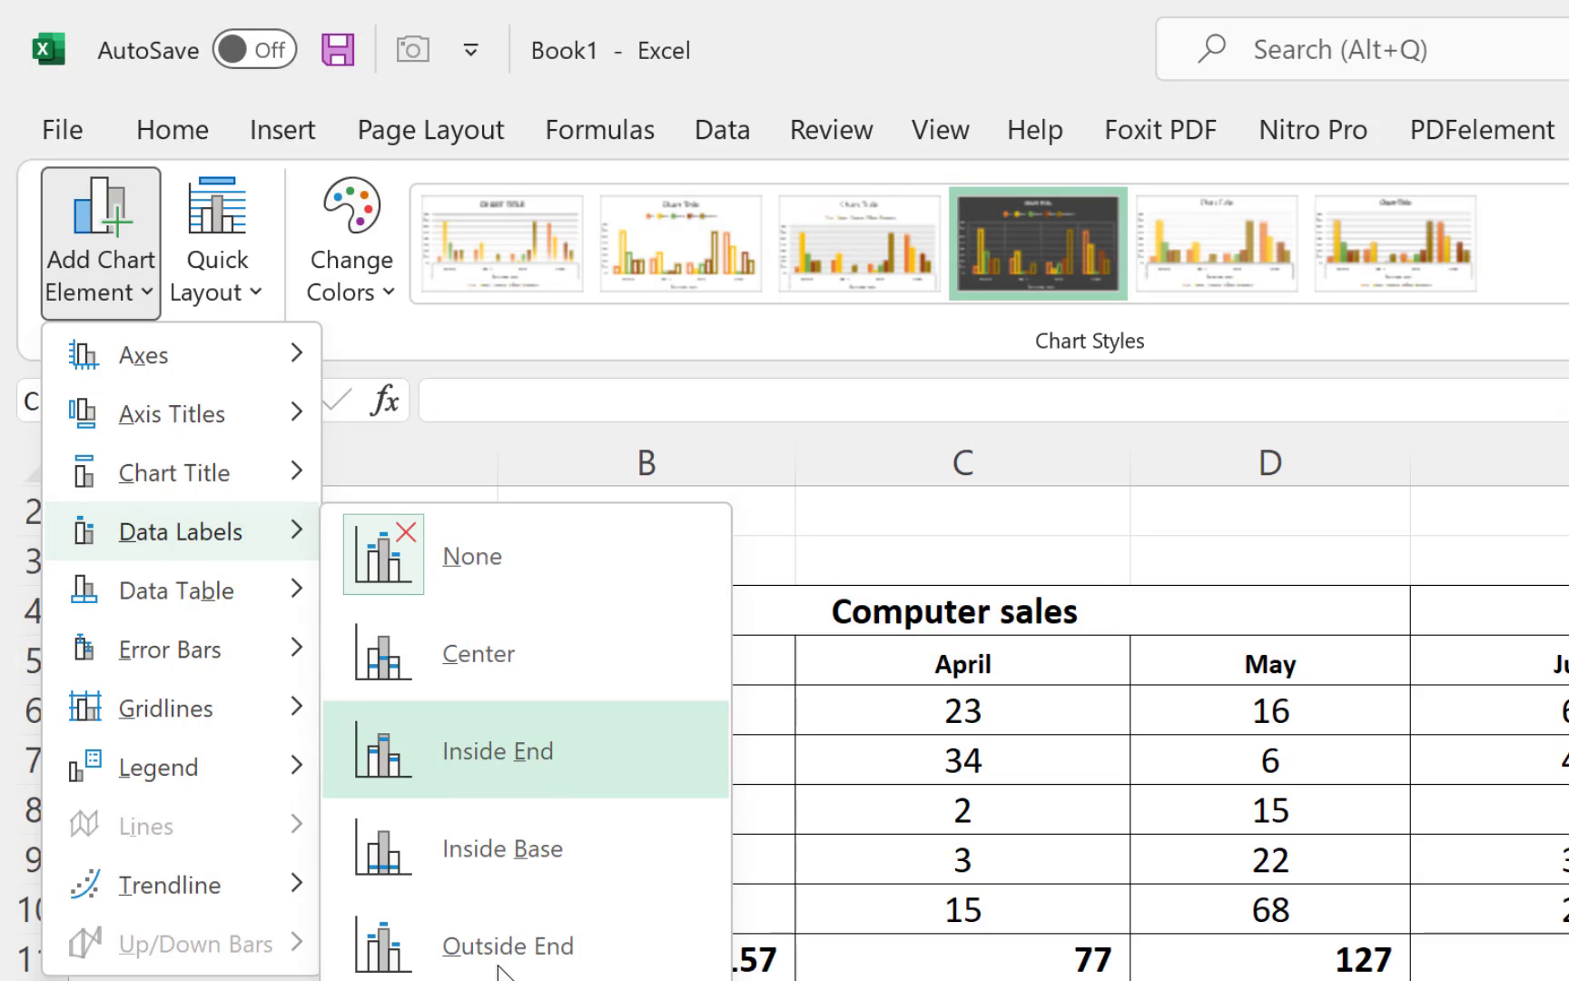
pyautogui.moveTo(297, 591)
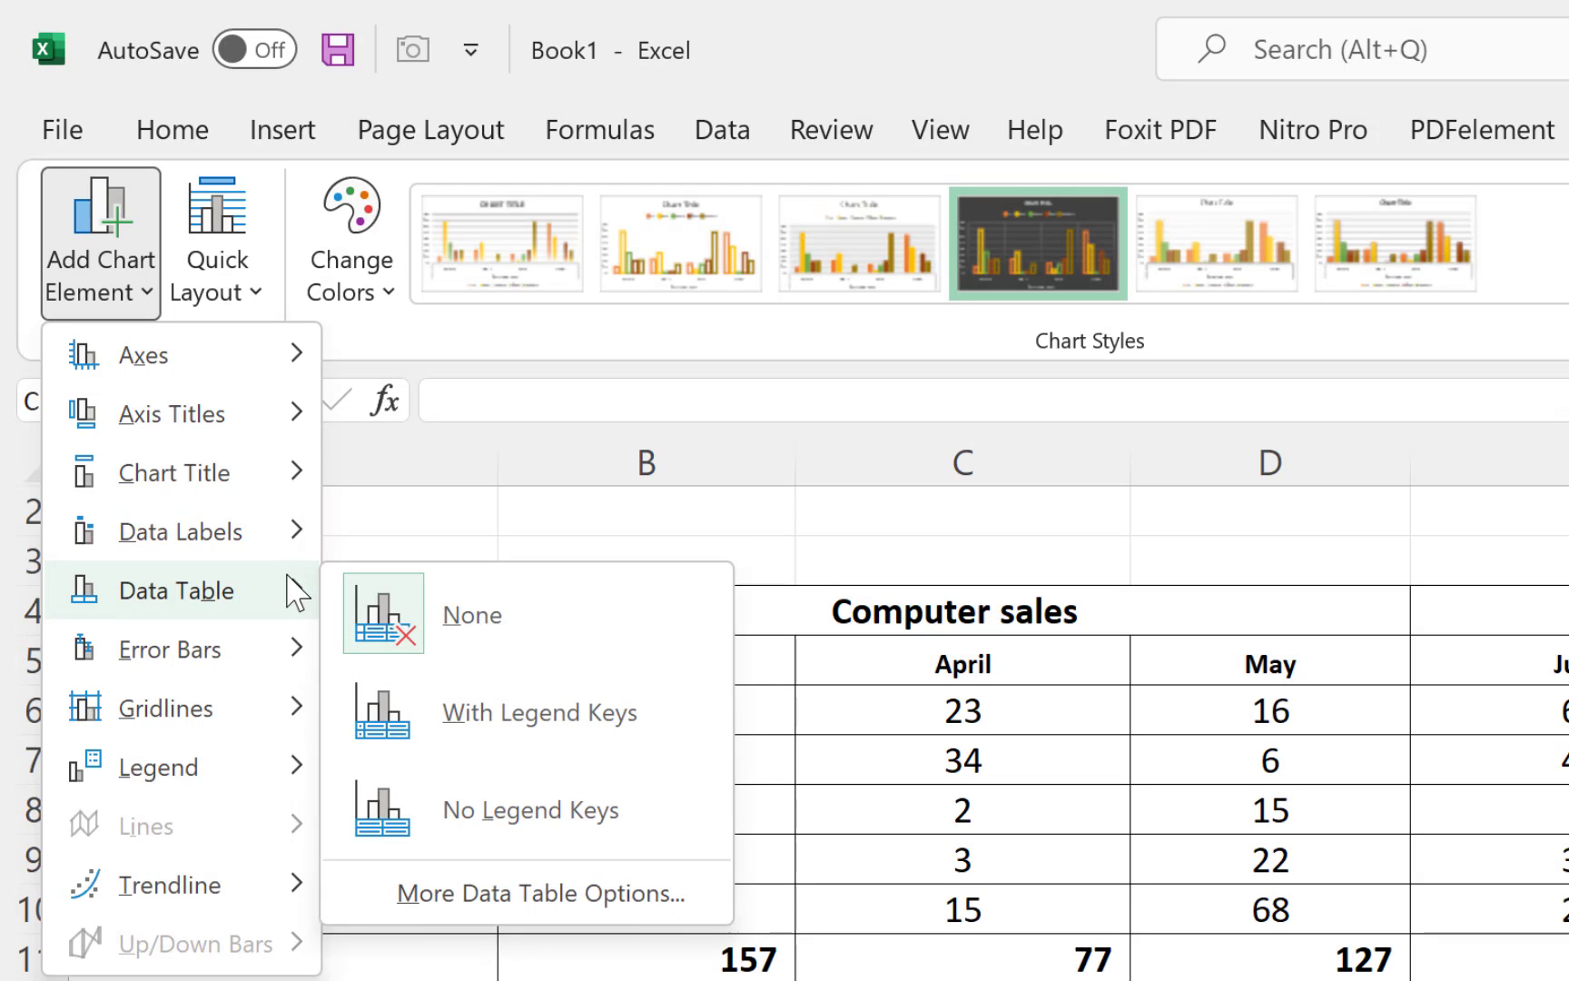
pyautogui.moveTo(269, 667)
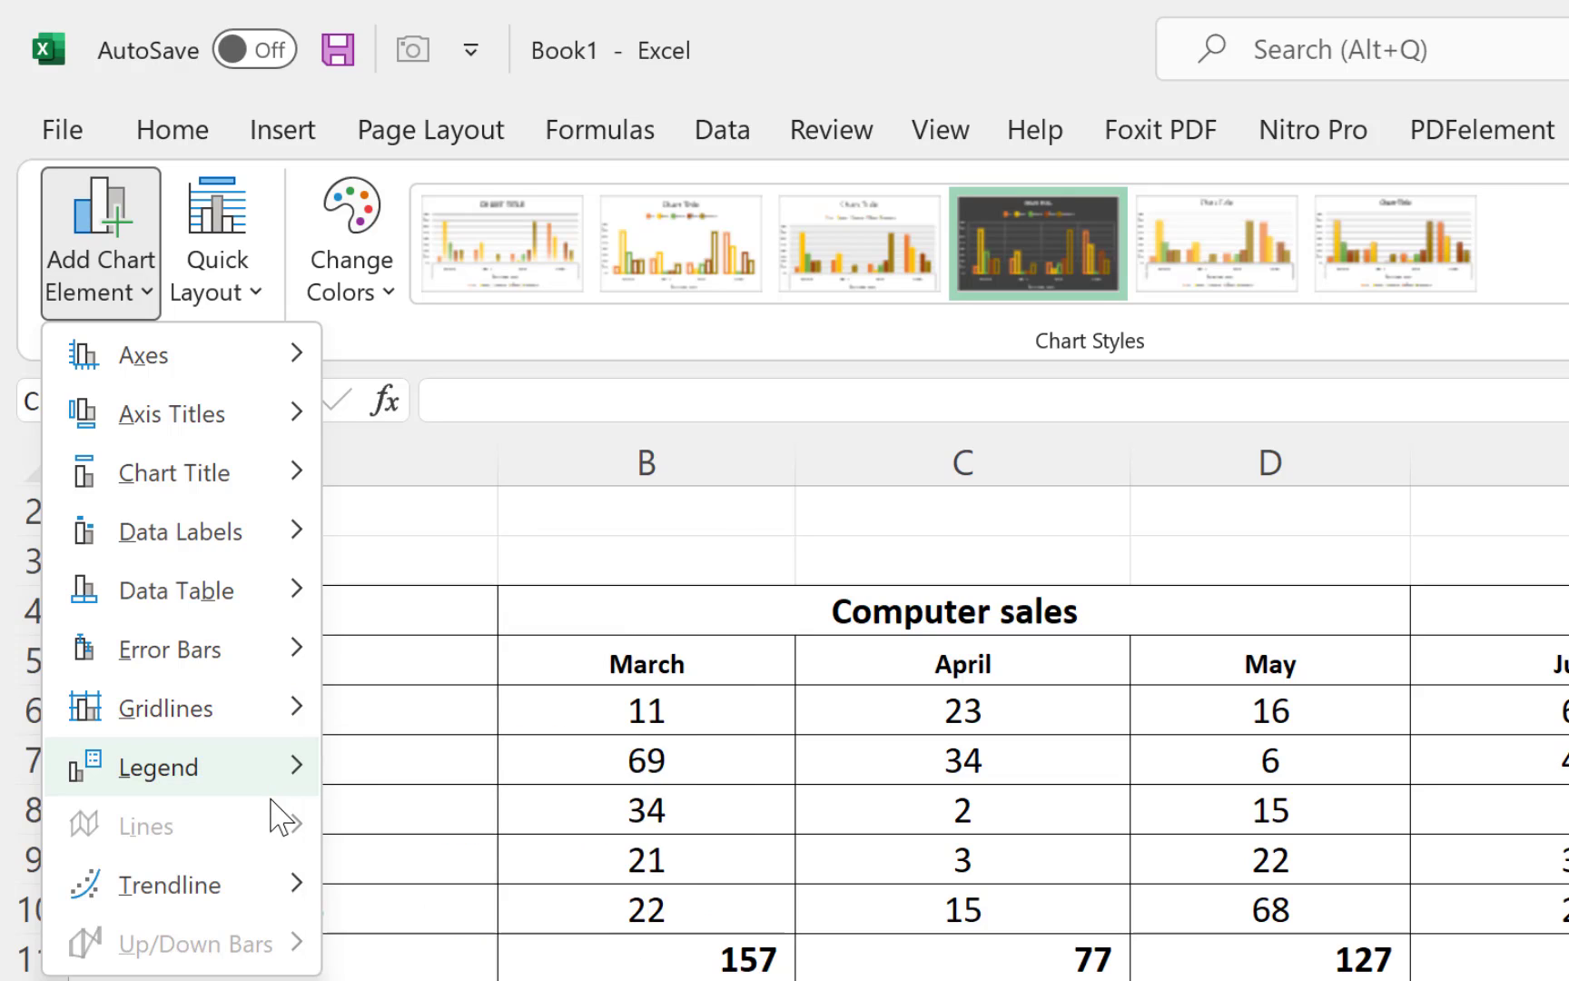
pyautogui.moveTo(280, 768)
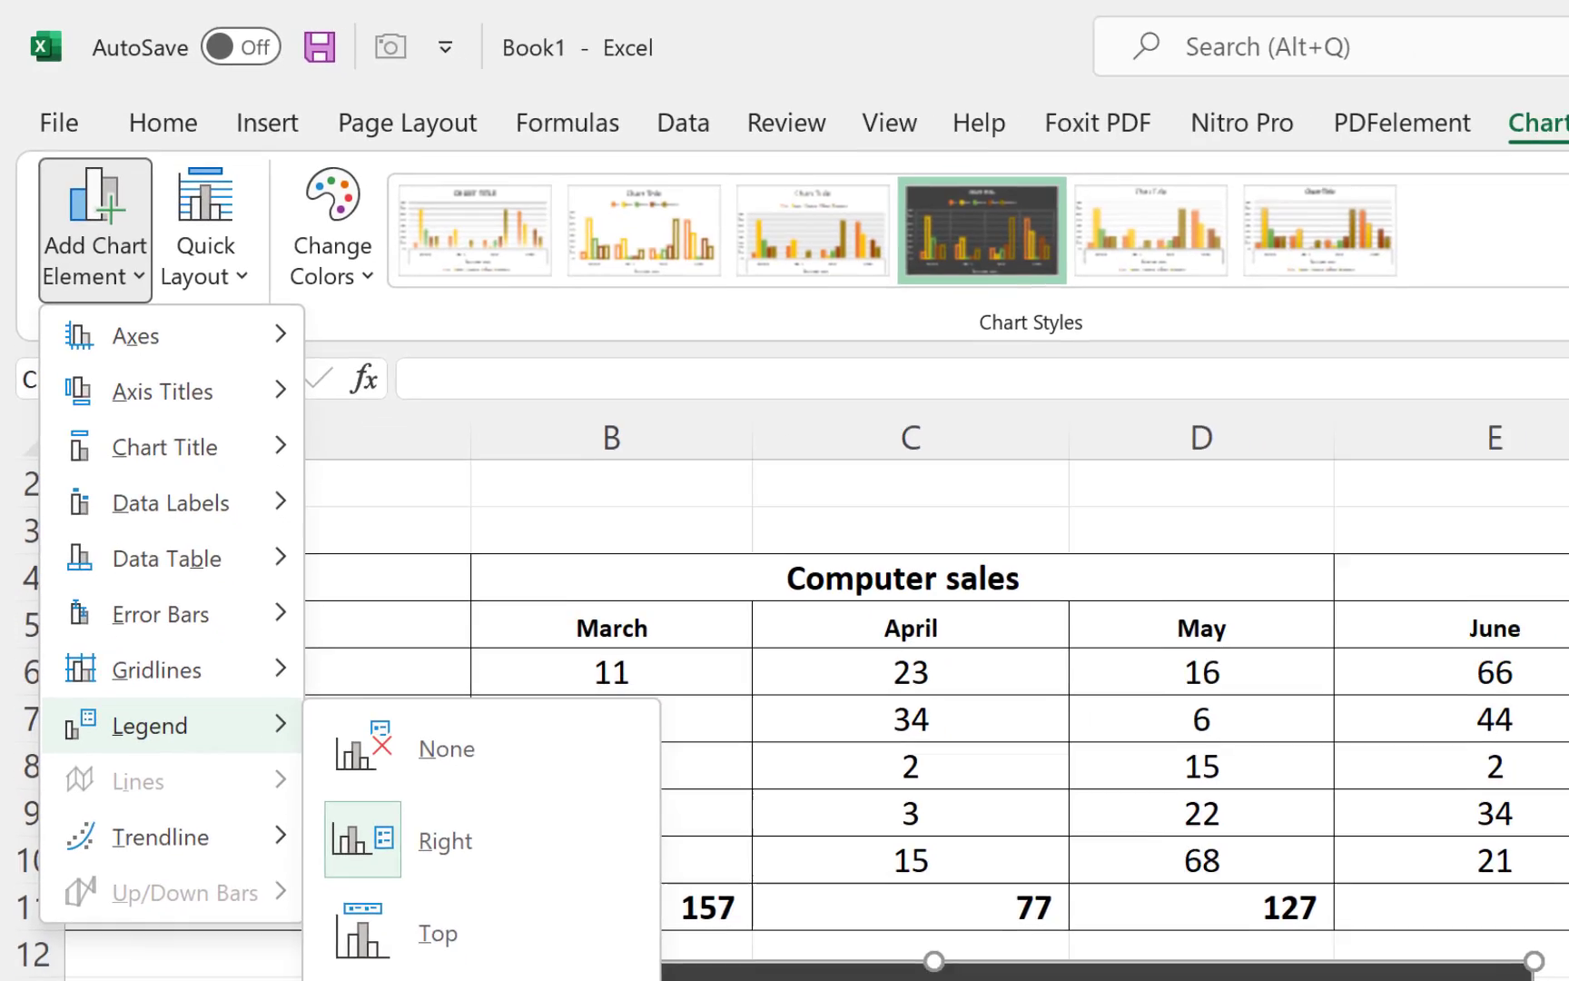
# - Set the legend to the right and select the whole chart area for formatting
pyautogui.click(408, 895)
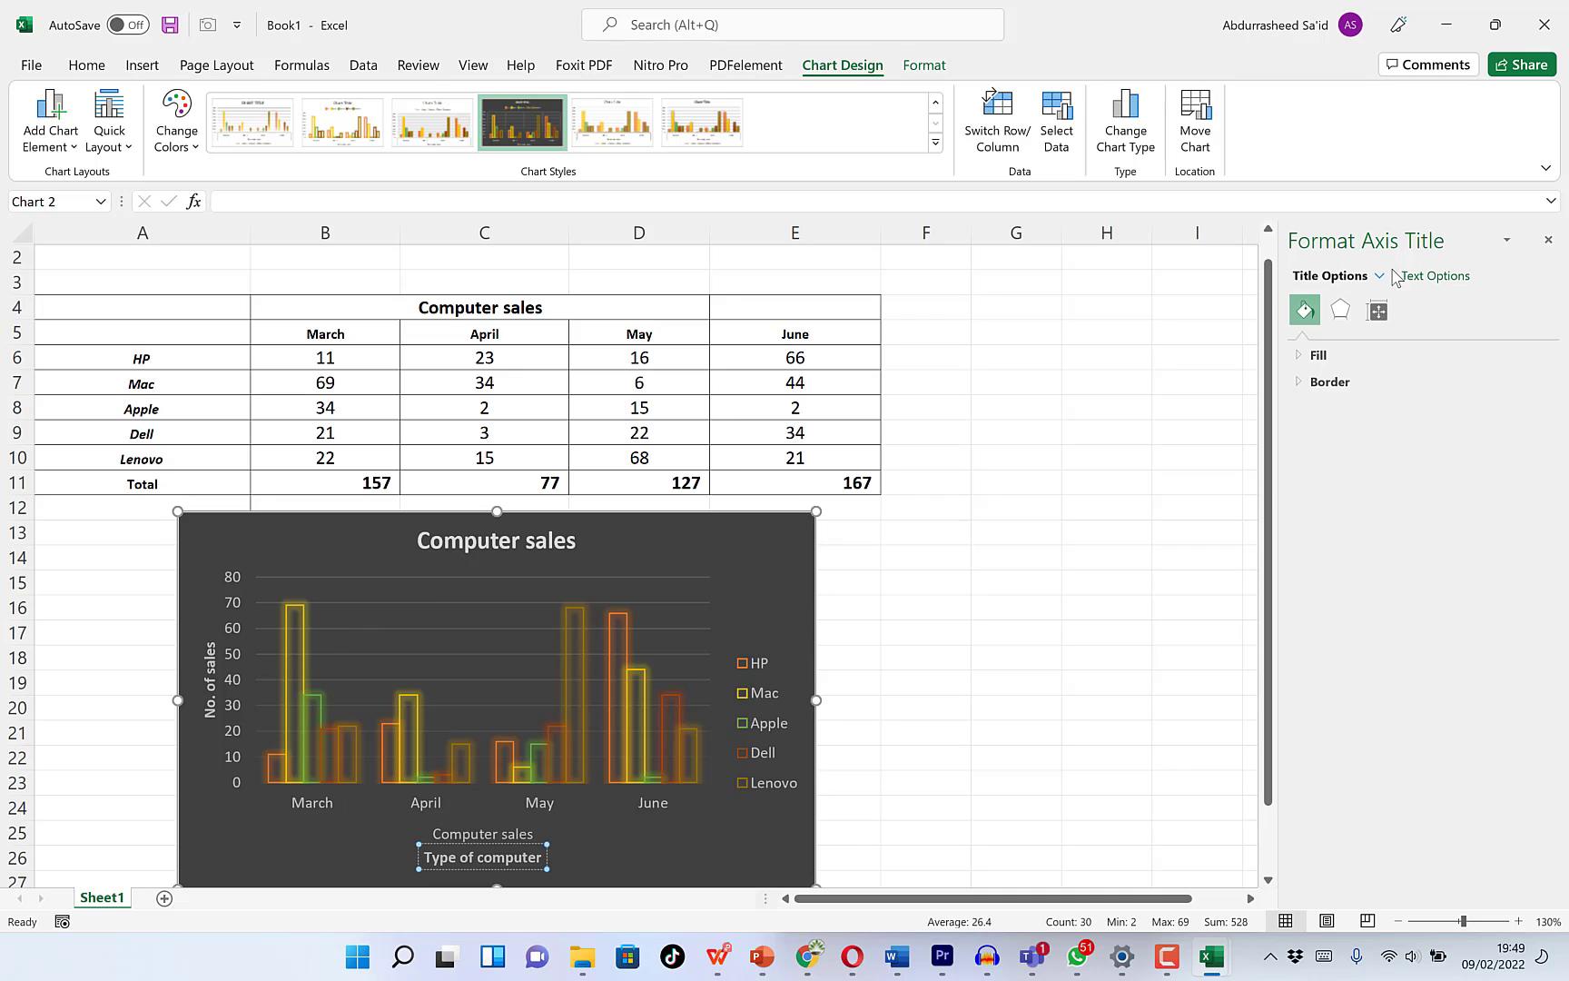
pyautogui.click(721, 538)
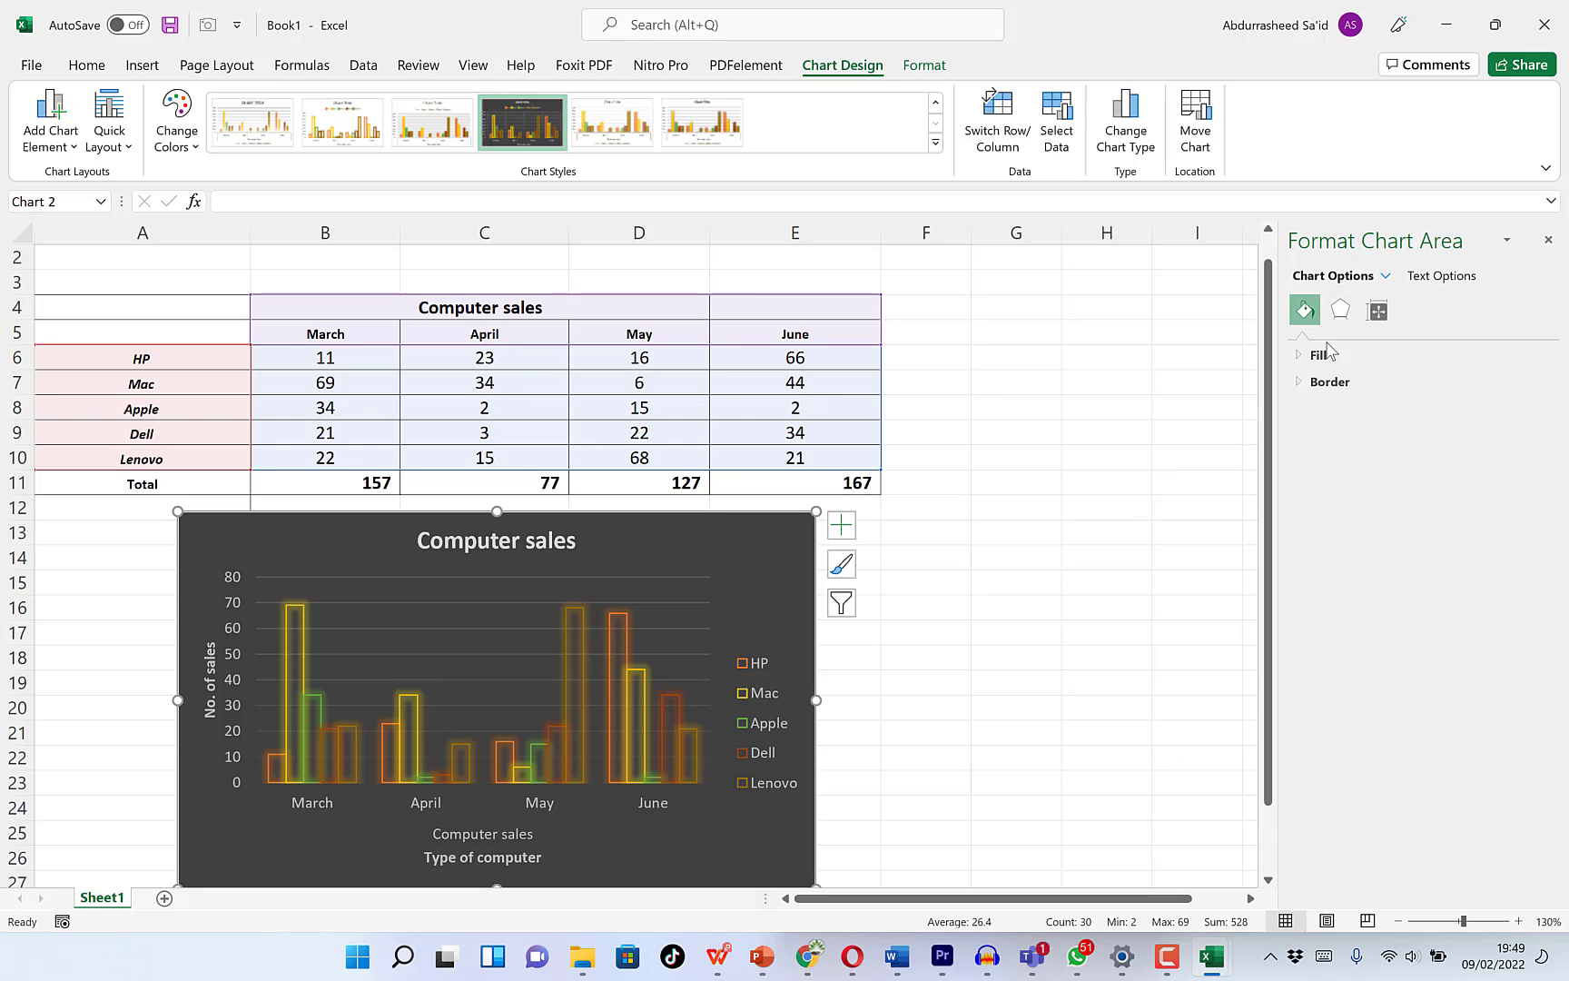
# - Fill the chart area with a light 90° linear blue gradient
pyautogui.click(1304, 363)
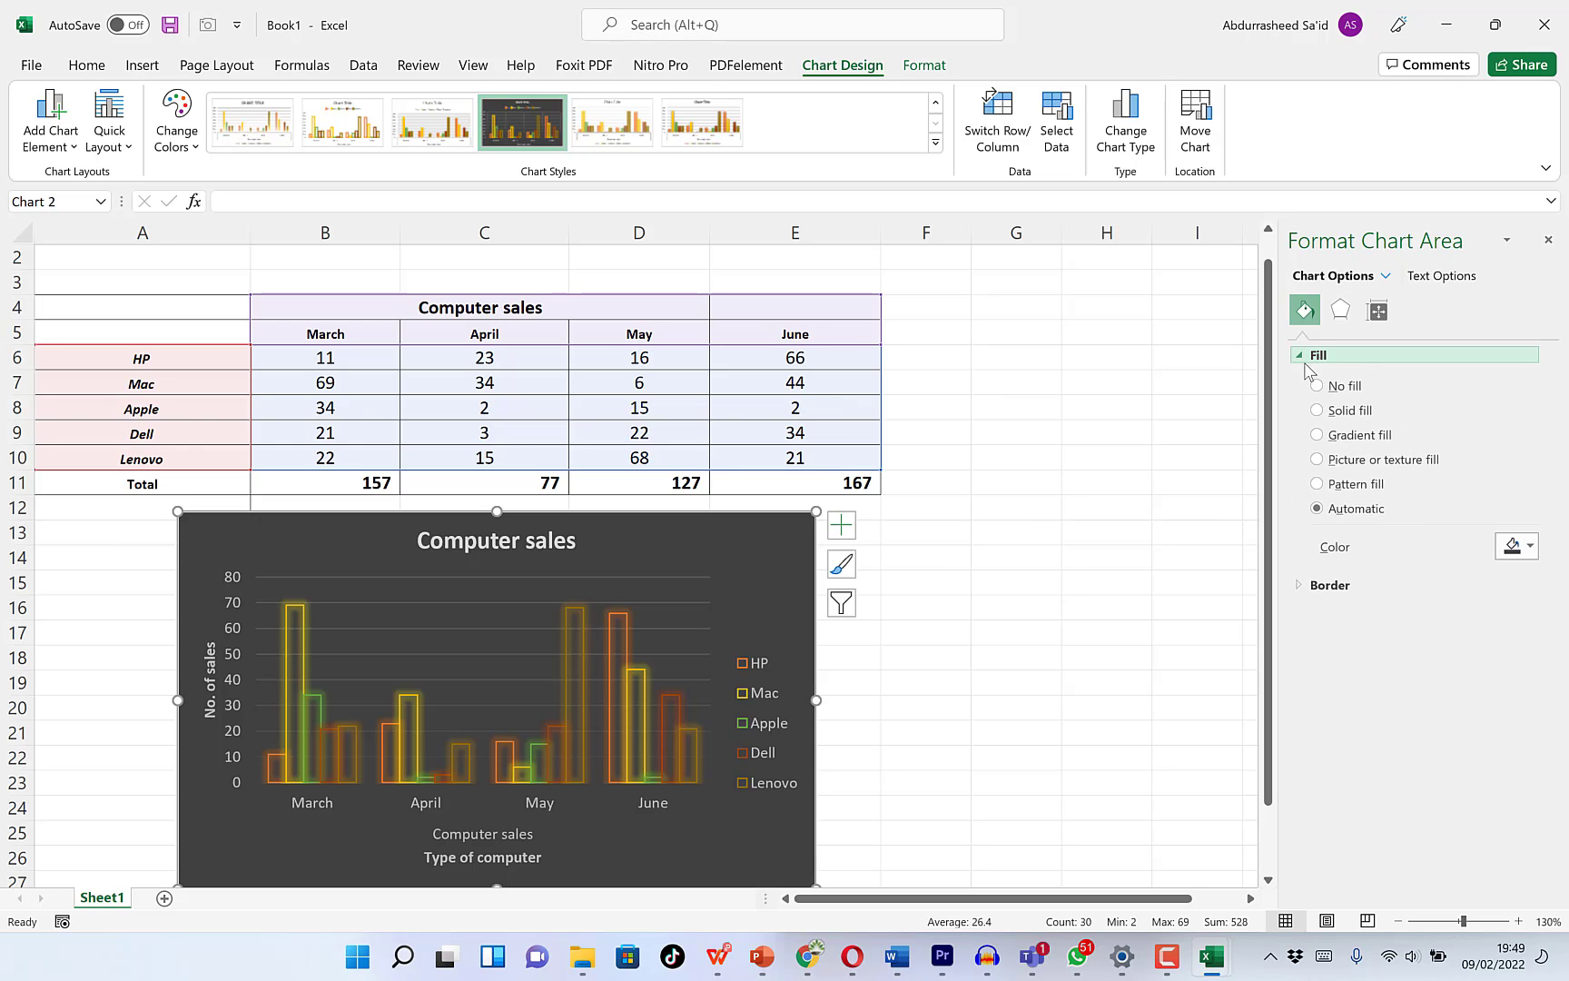
pyautogui.click(1318, 386)
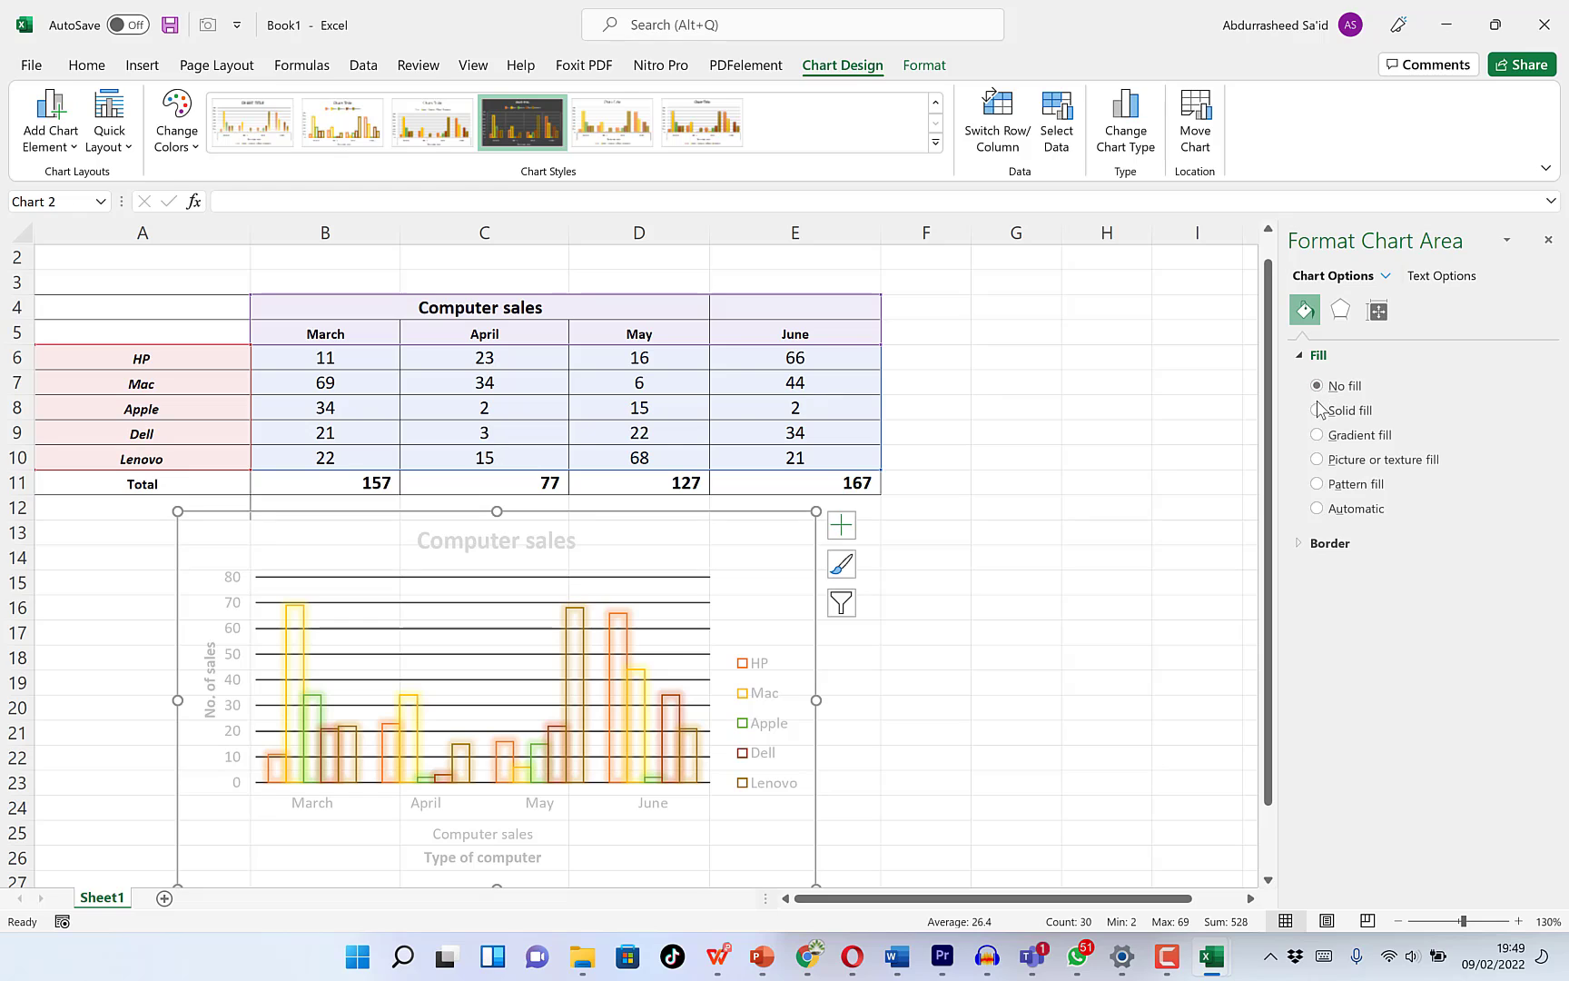
pyautogui.click(1318, 436)
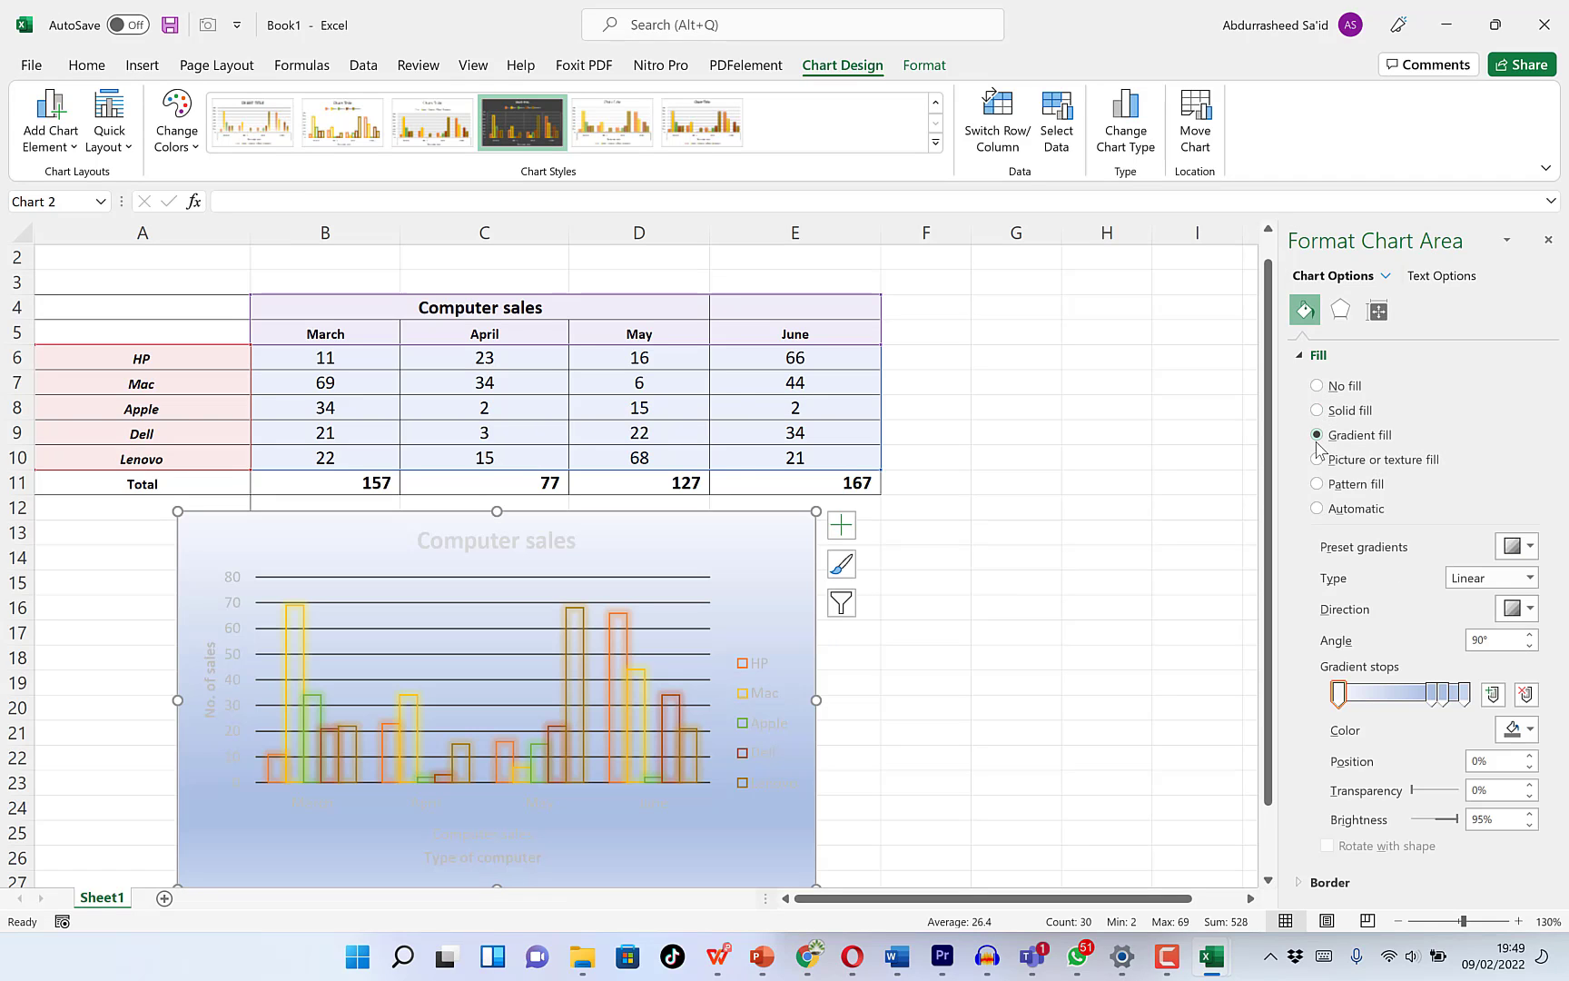
pyautogui.click(1318, 410)
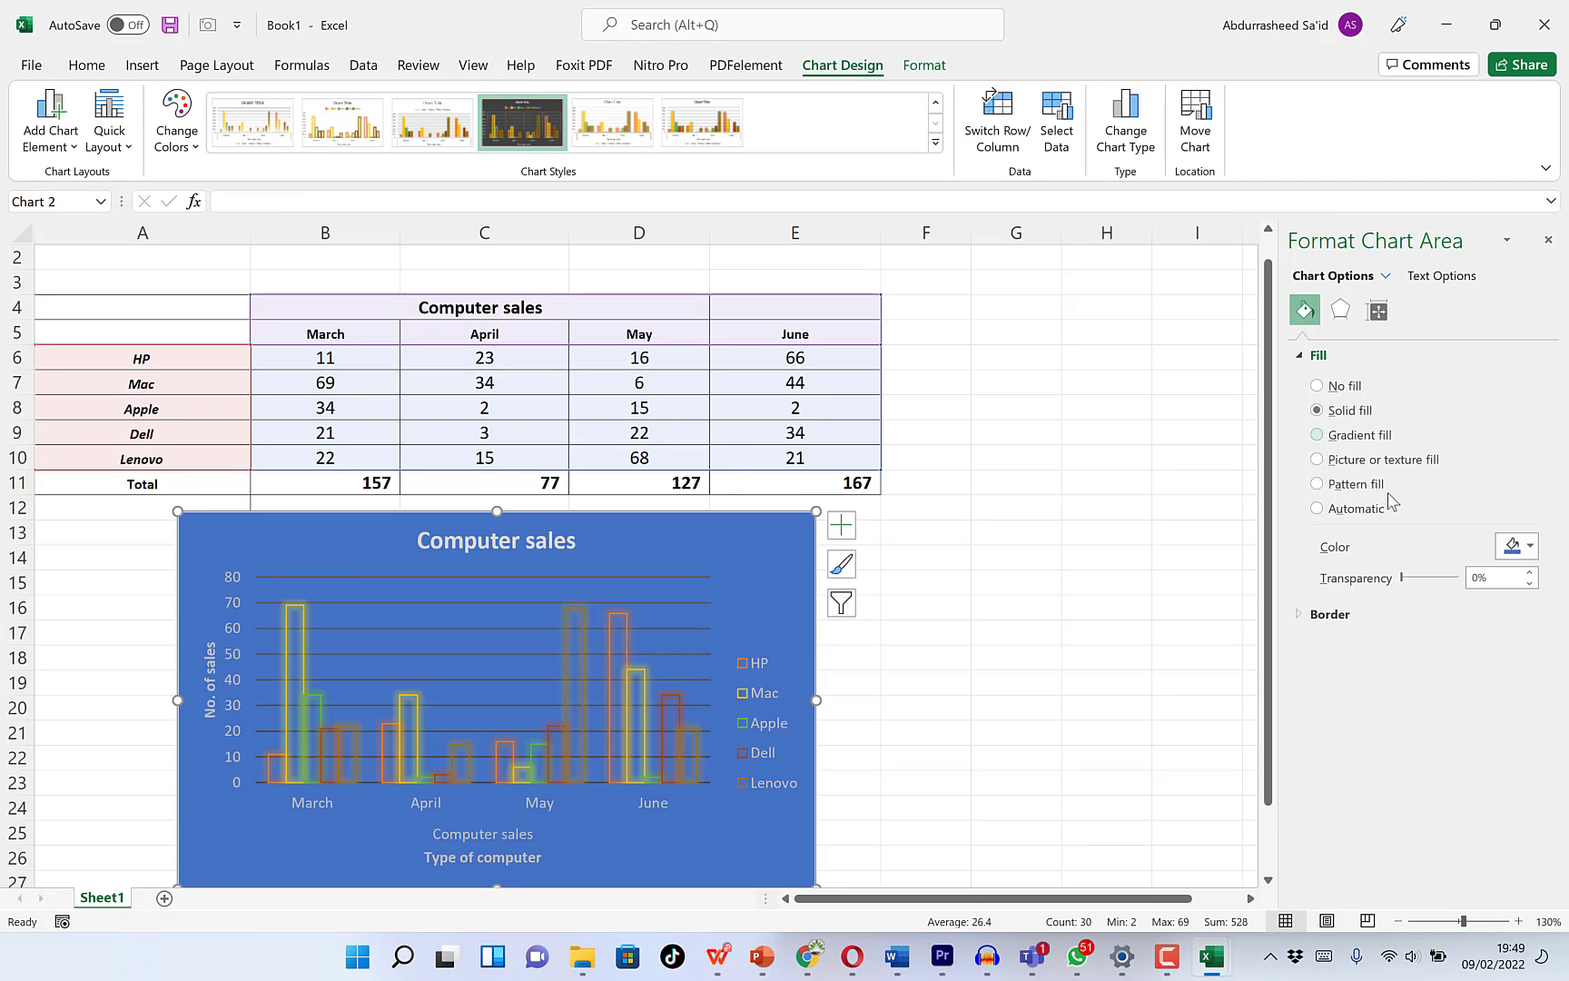
pyautogui.click(1532, 547)
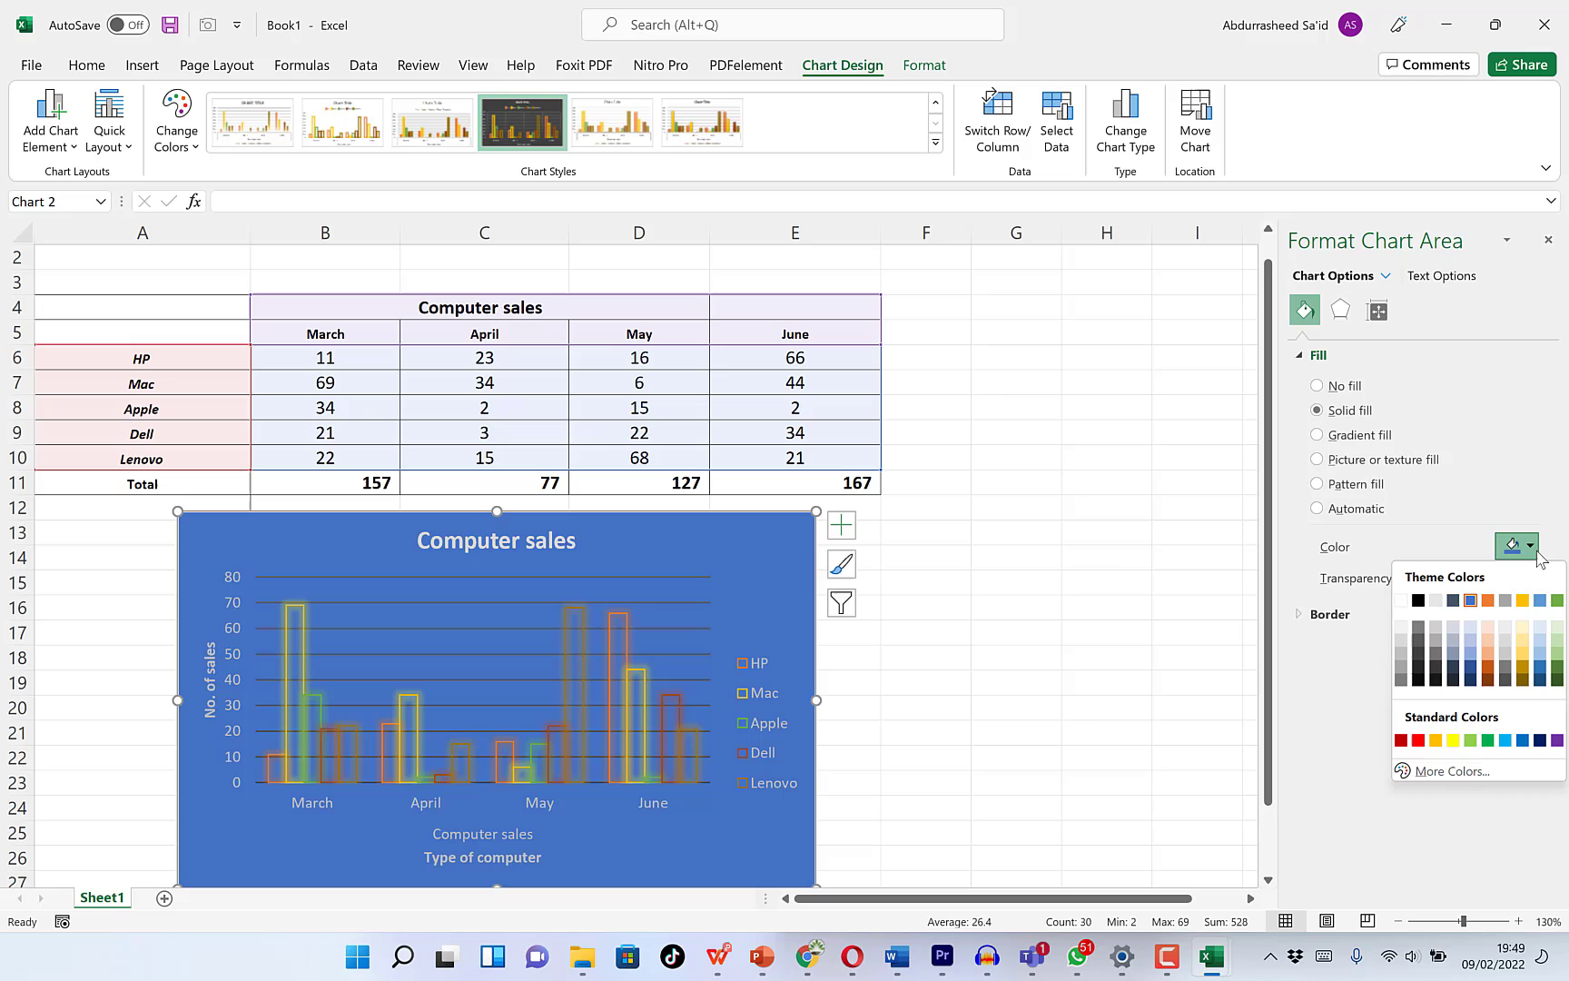
pyautogui.click(1357, 747)
pyautogui.click(1318, 436)
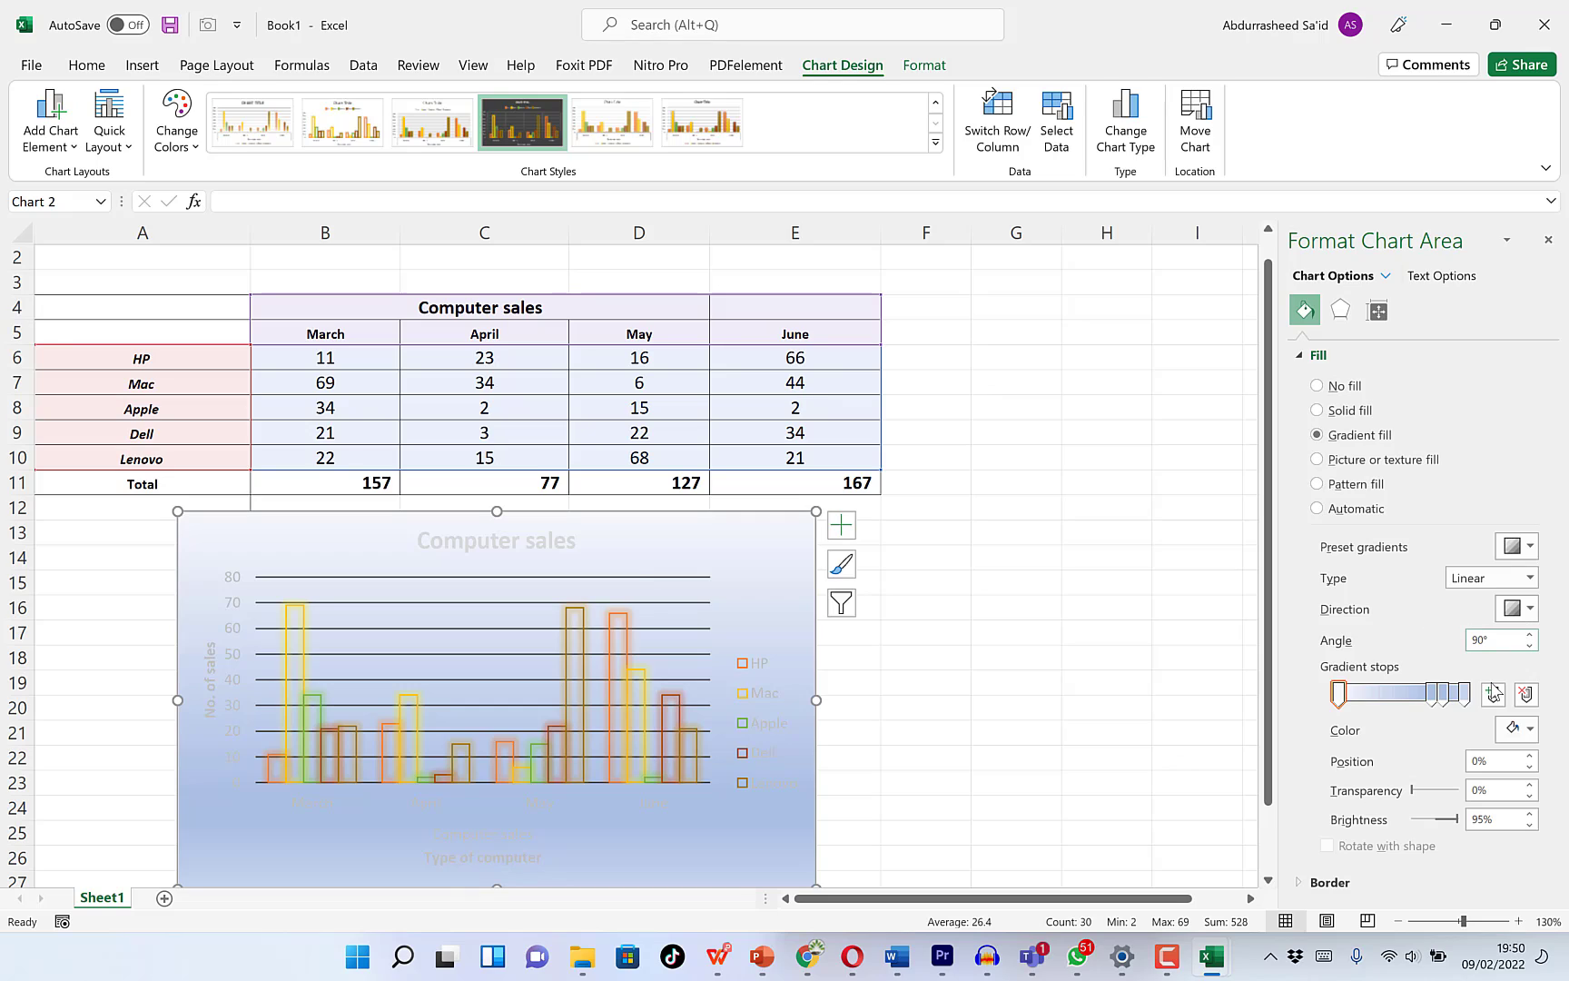
pyautogui.click(1532, 578)
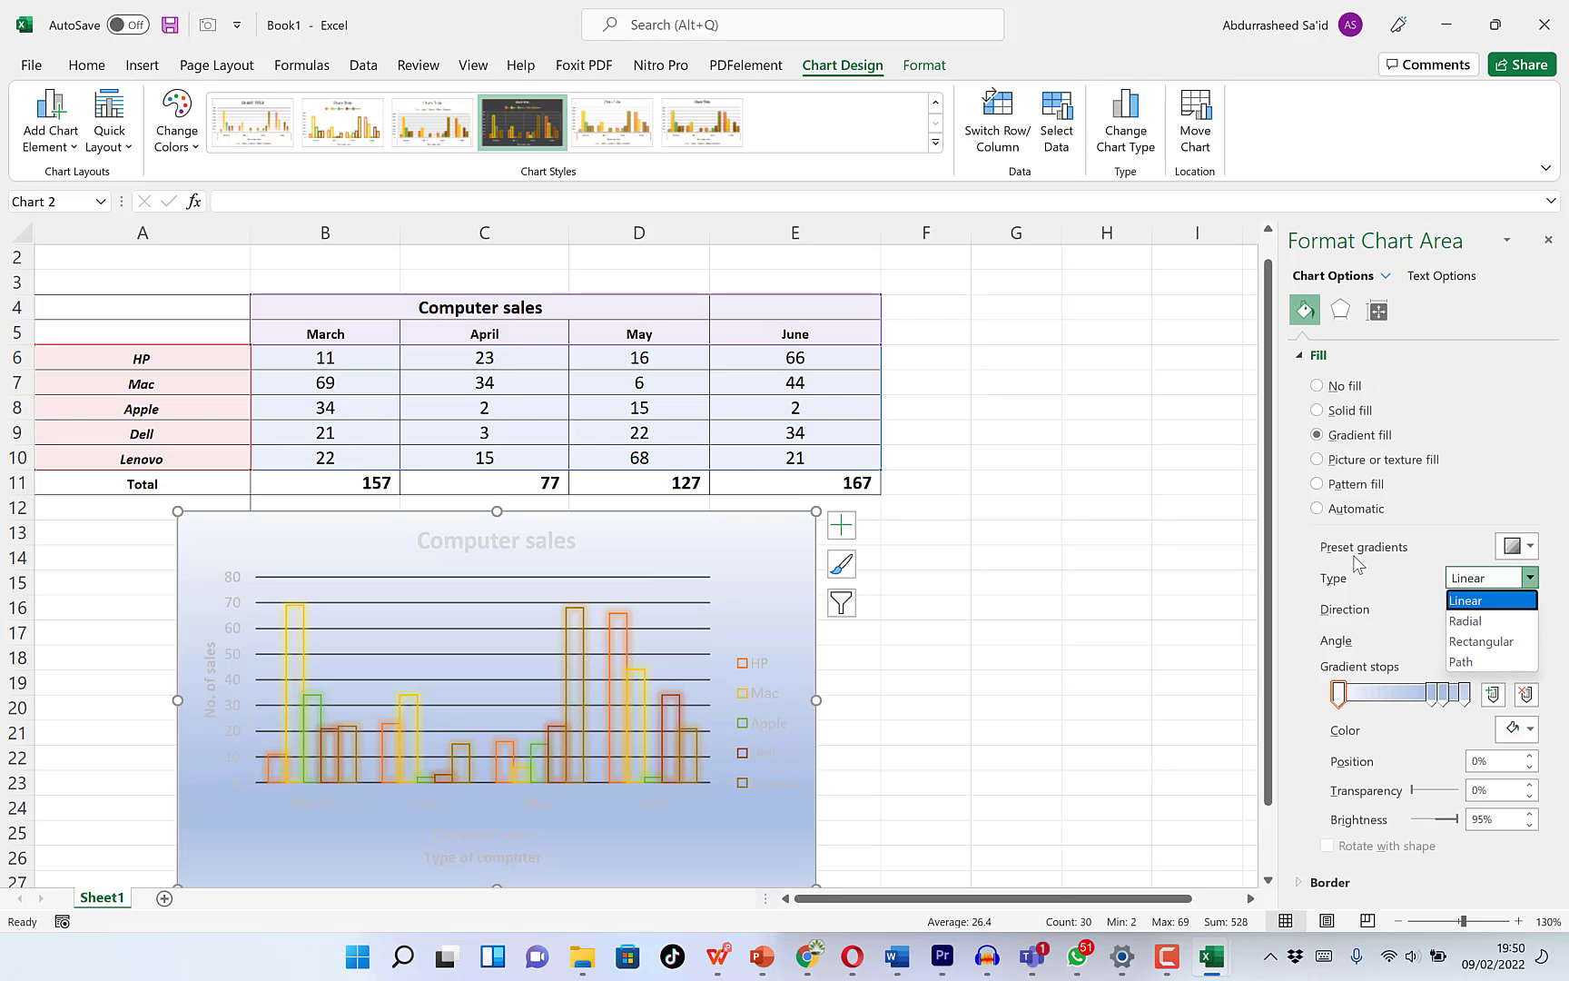
pyautogui.click(1352, 308)
pyautogui.click(1338, 312)
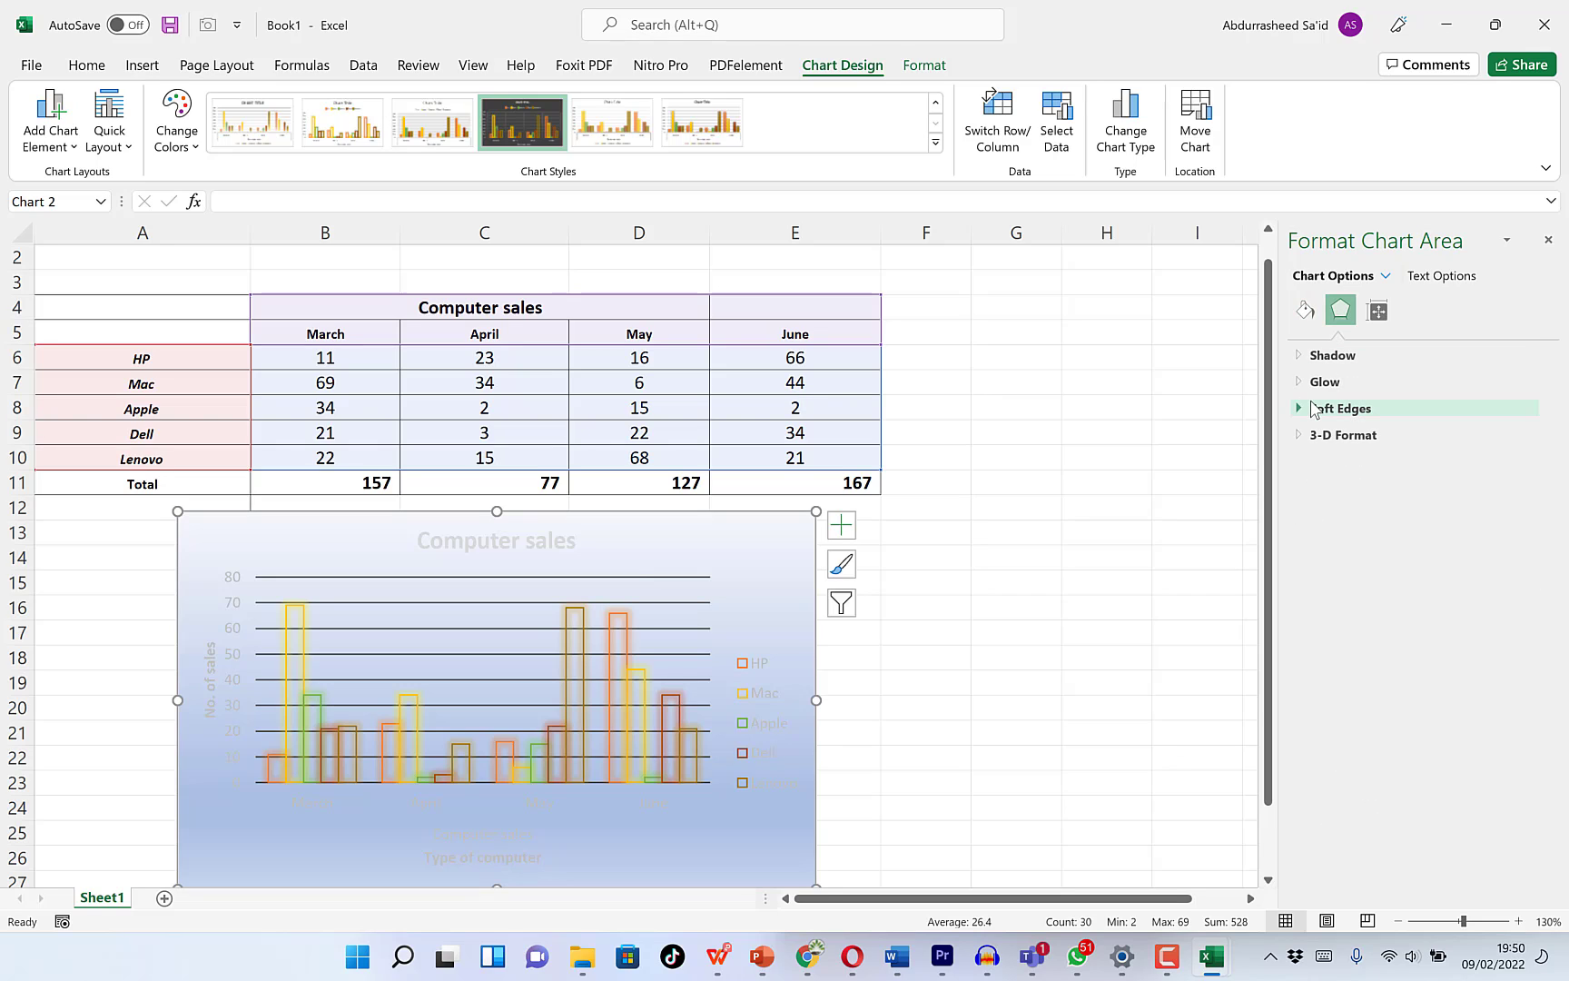
# - Review the chart's Size & Properties settings and Text Options in the Format pane
pyautogui.click(1379, 313)
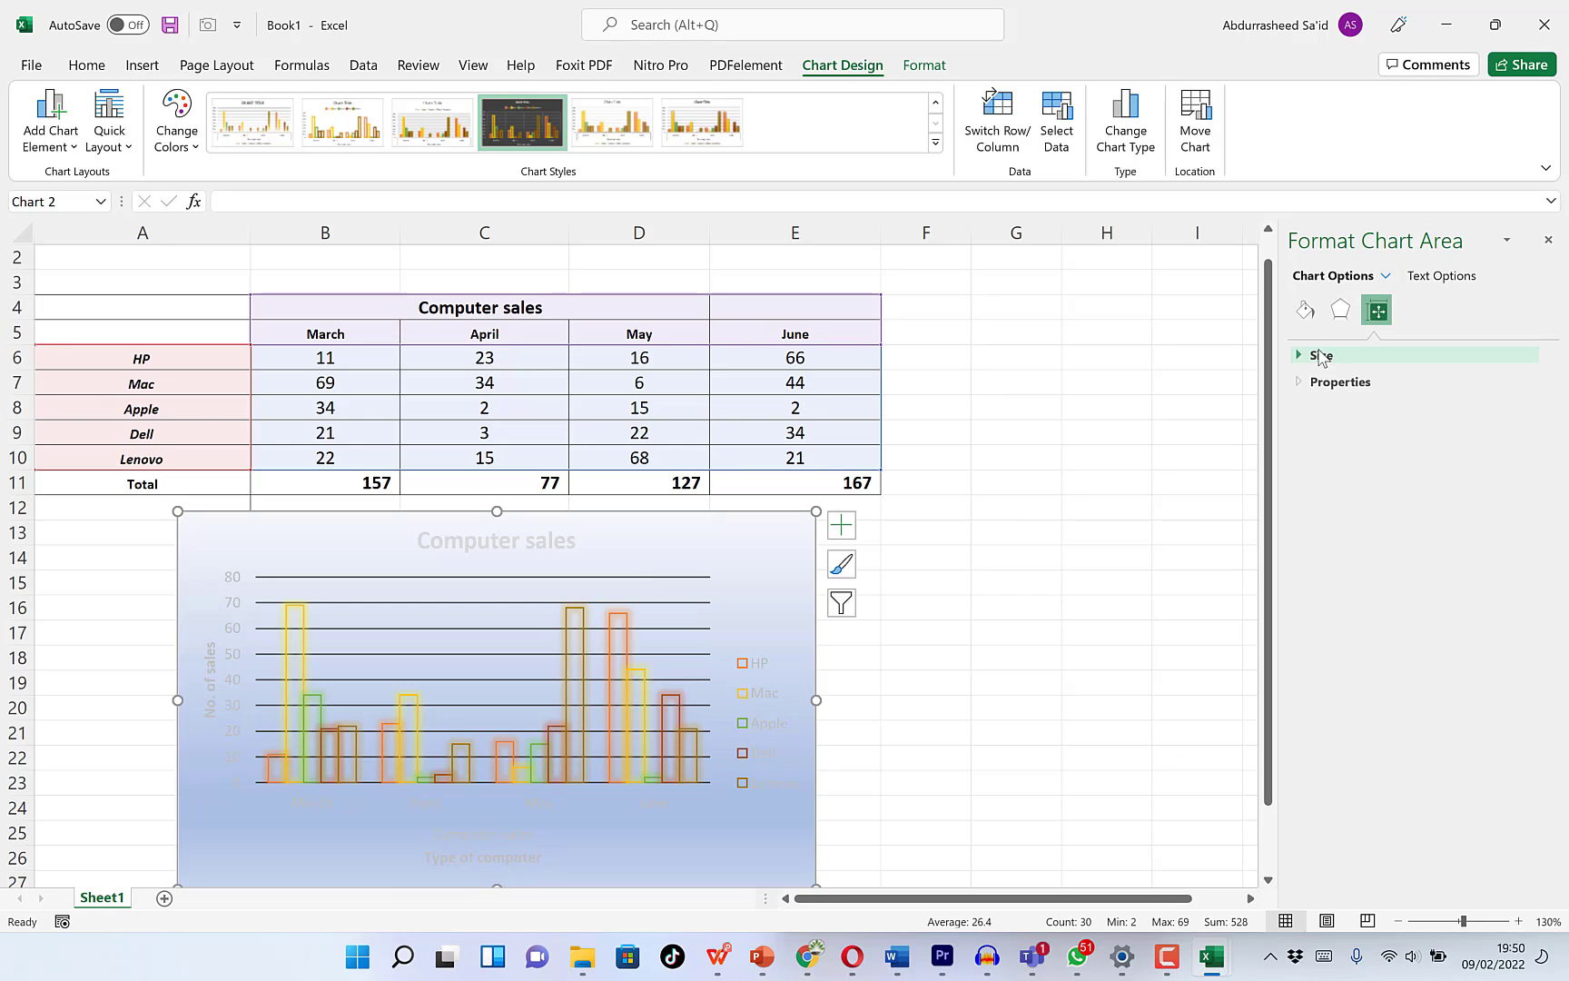
pyautogui.click(1300, 357)
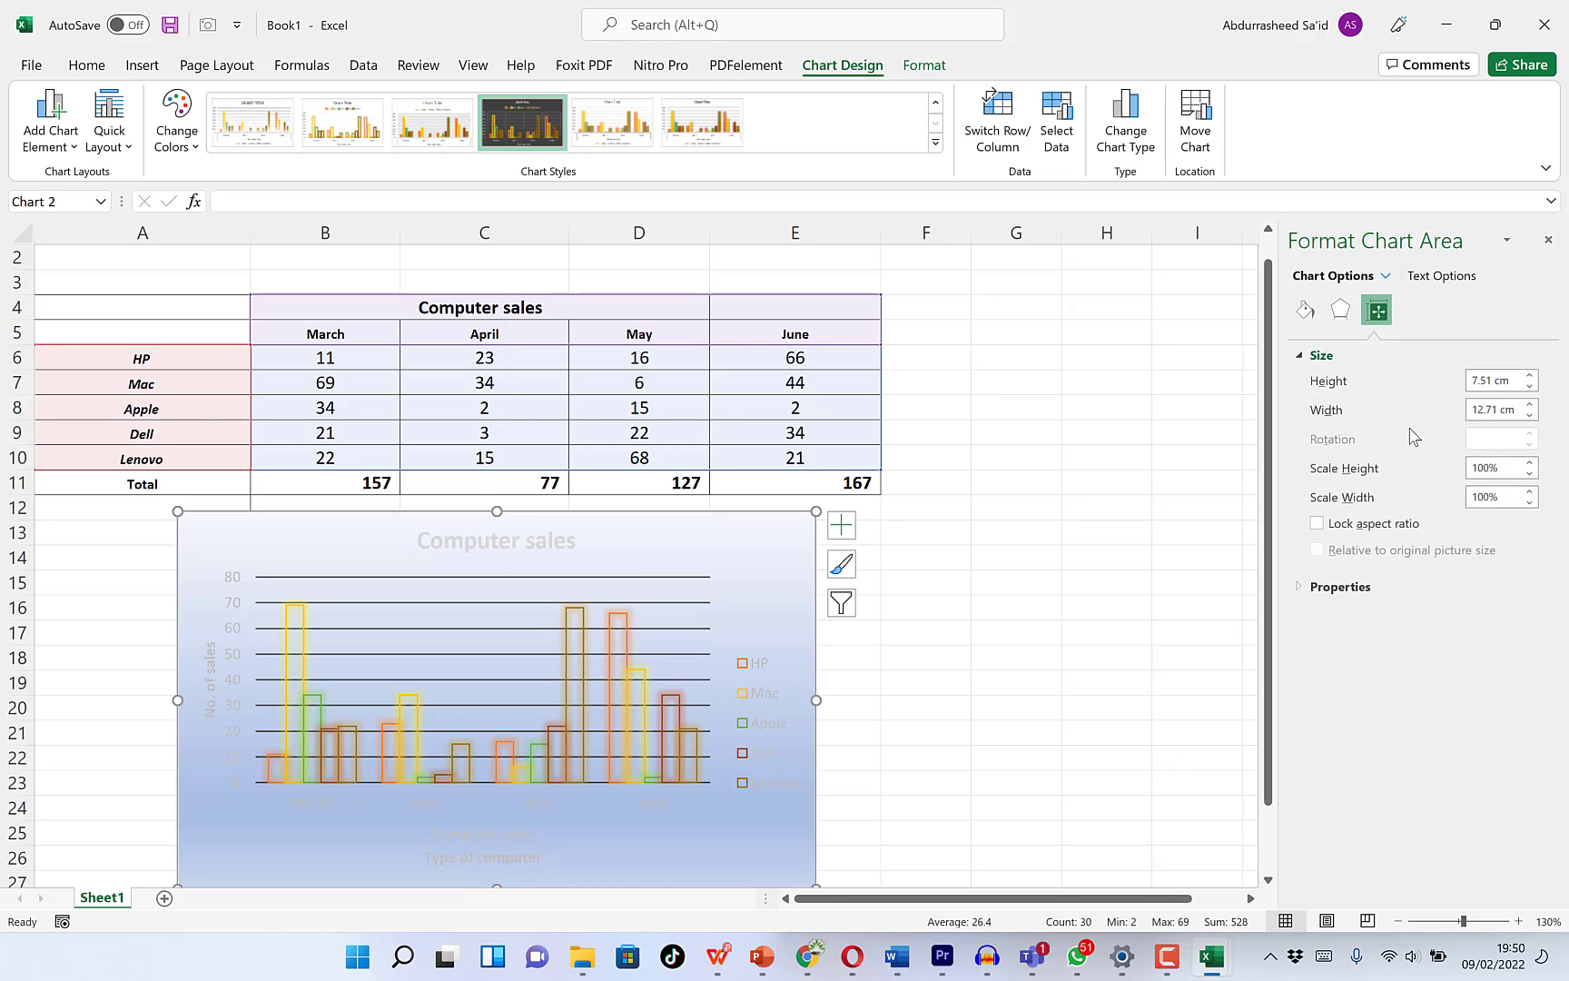
pyautogui.click(1328, 589)
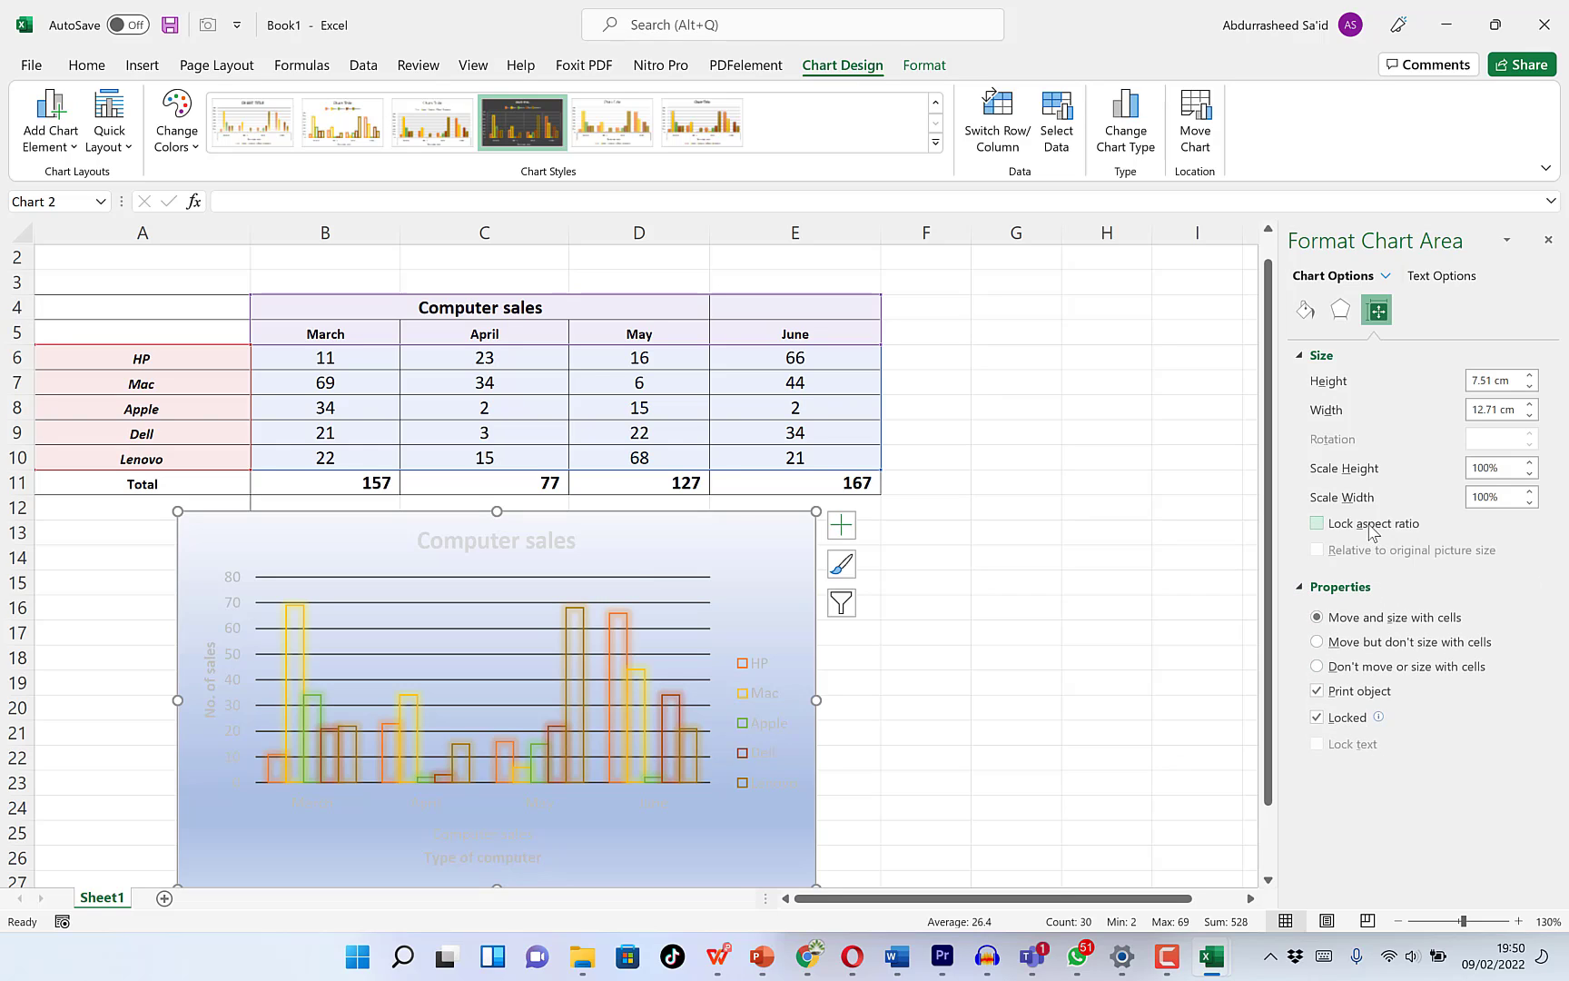
pyautogui.click(1444, 276)
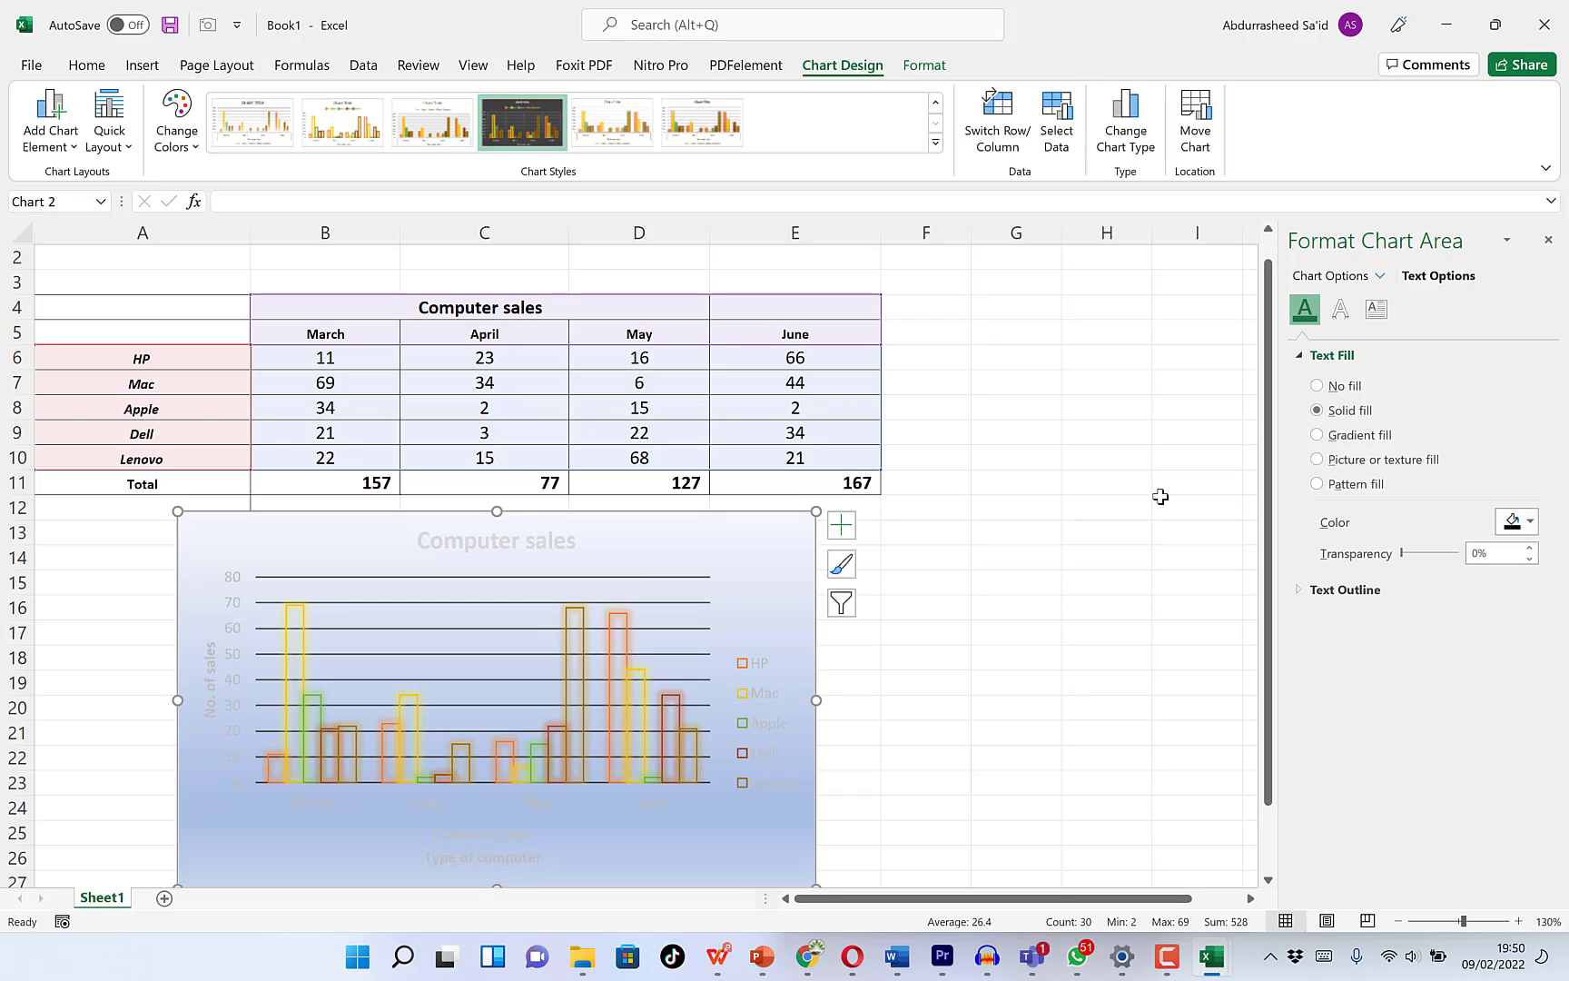
# - Close the Format pane and undo the chart area's gradient fill to restore the dark grey look
pyautogui.click(967, 657)
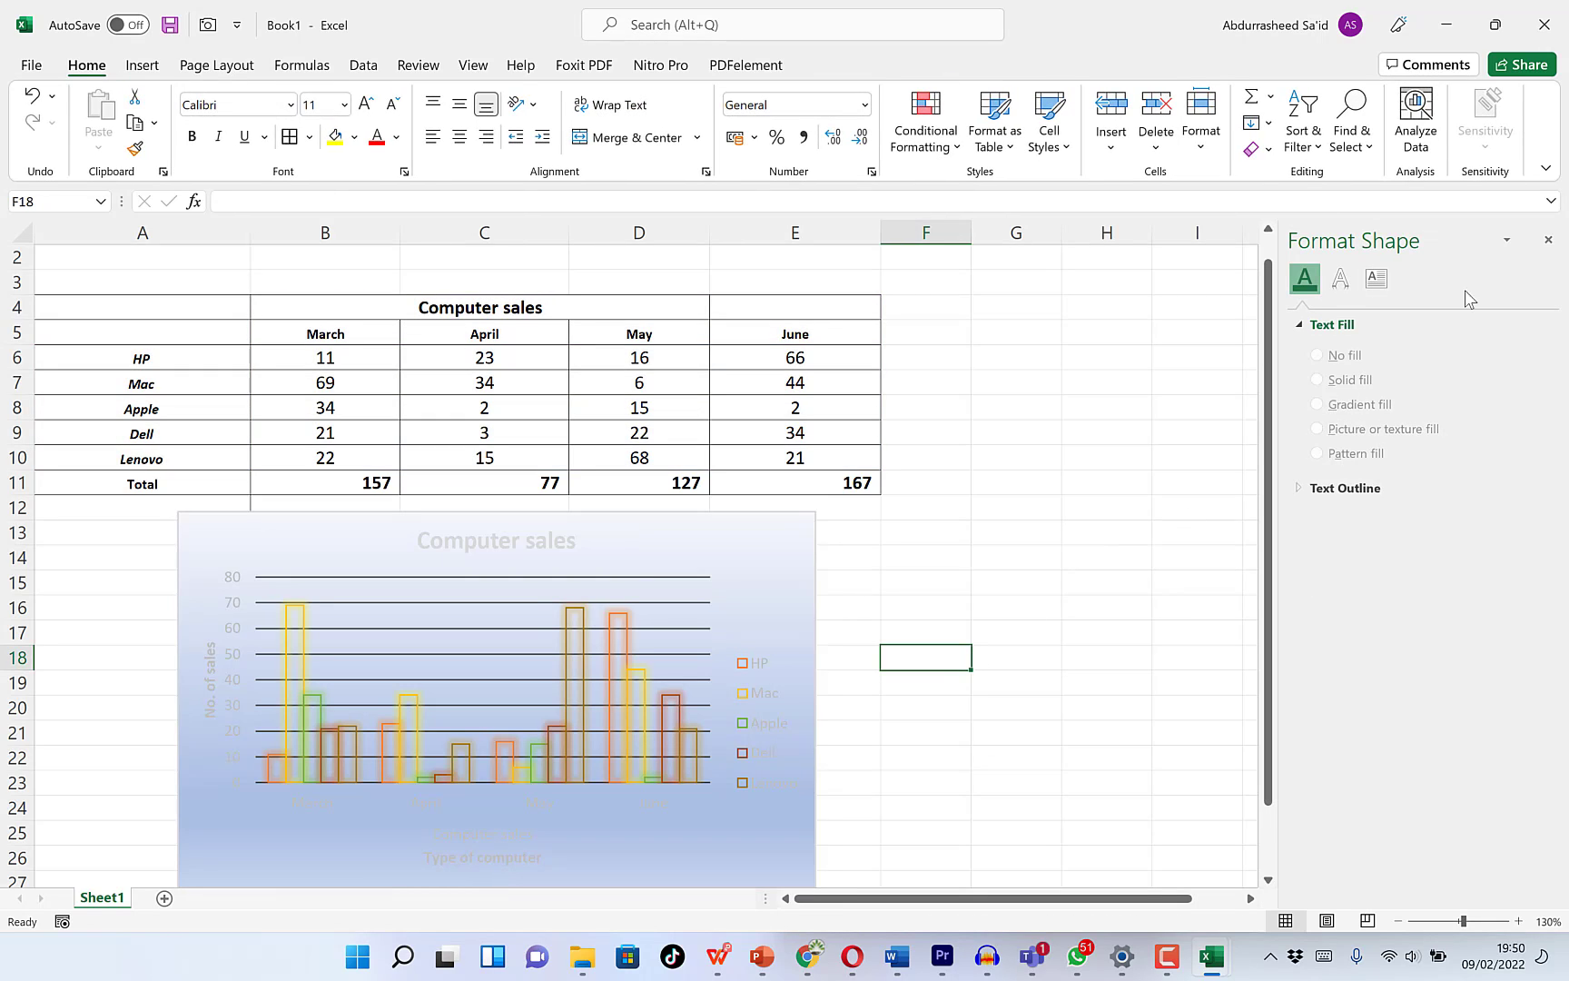
pyautogui.click(1548, 240)
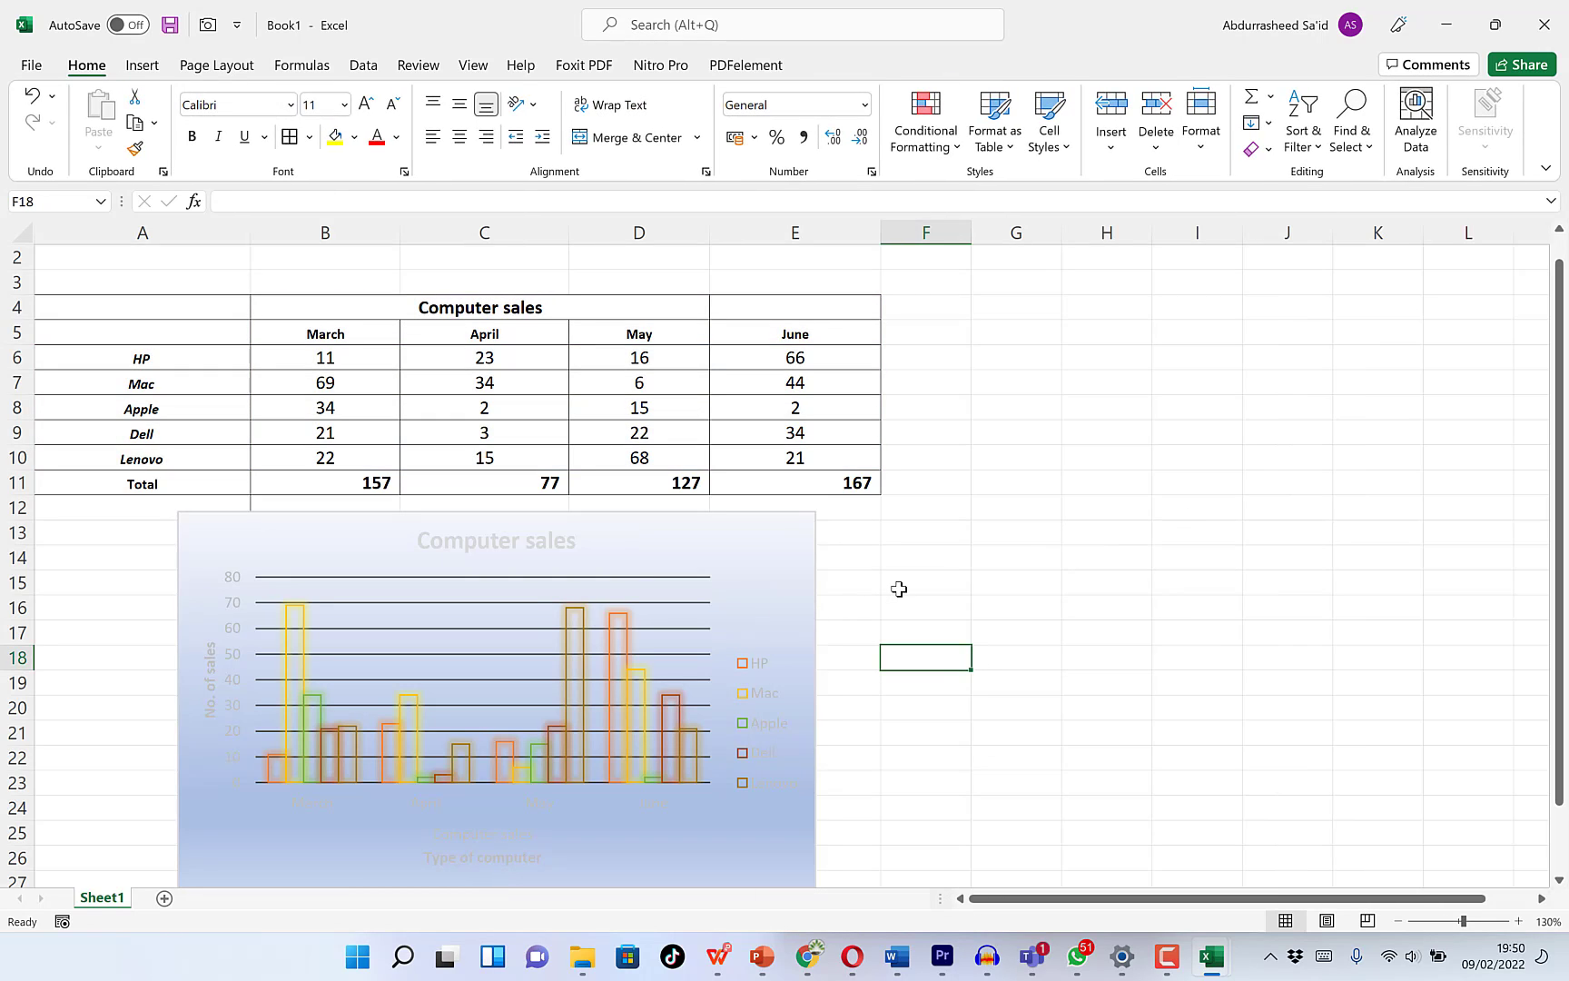
pyautogui.hotkey('ctrl', 'z')
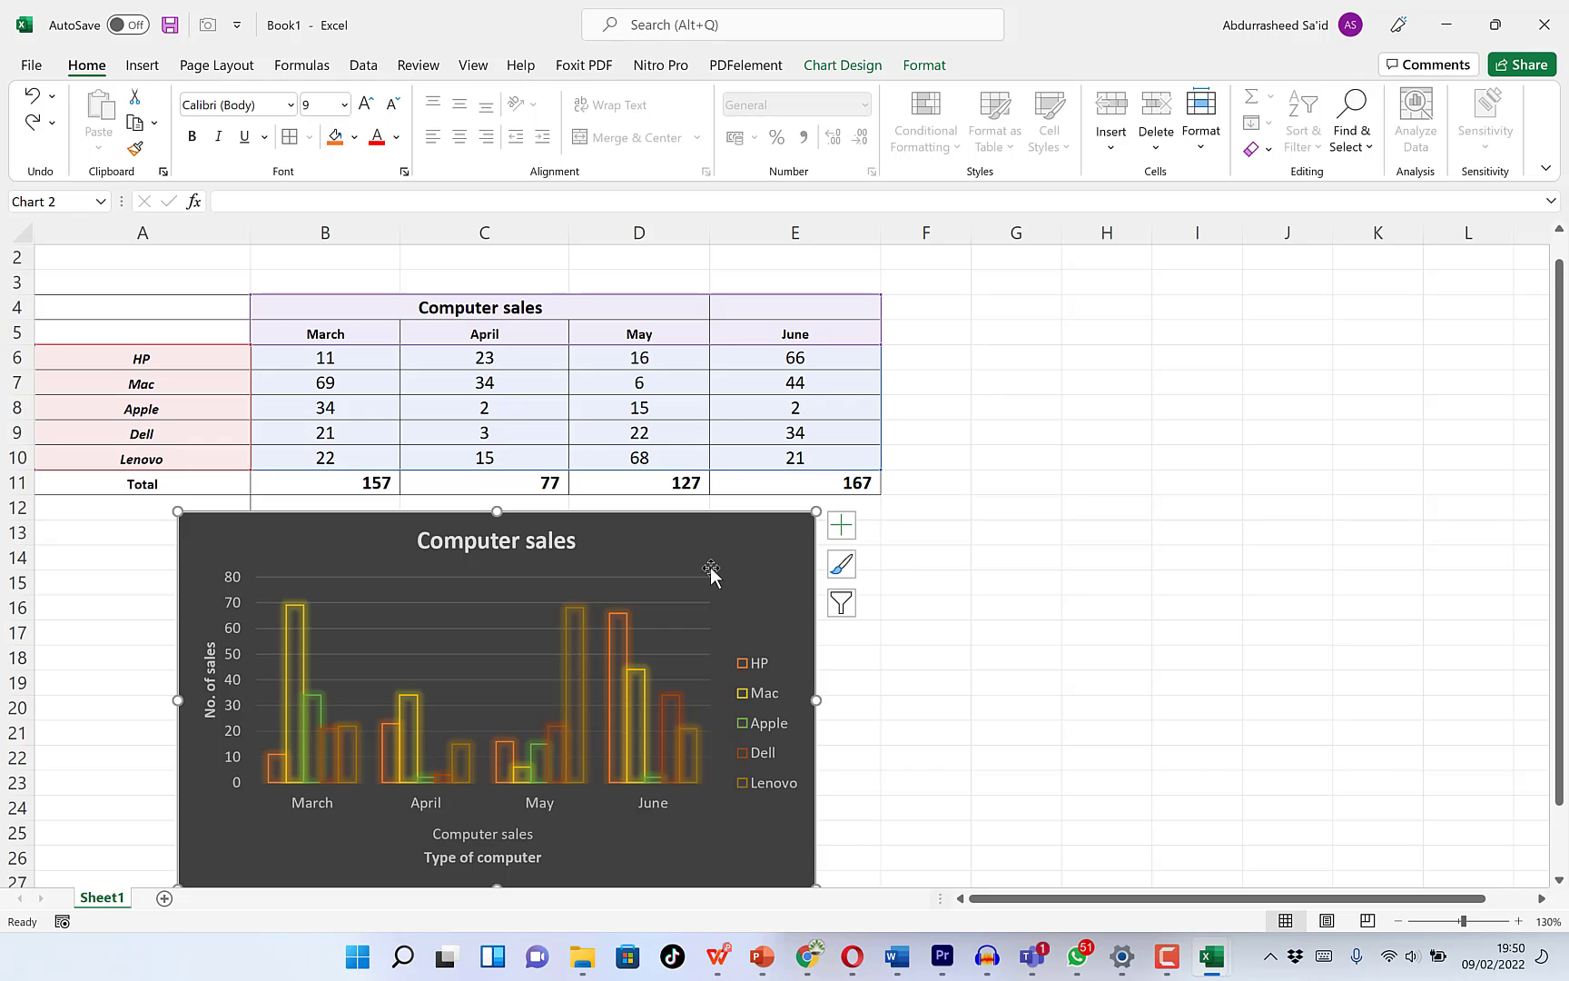
pyautogui.doubleClick(656, 555)
# - Apply the light white chart style with the legend at the bottom
pyautogui.click(935, 143)
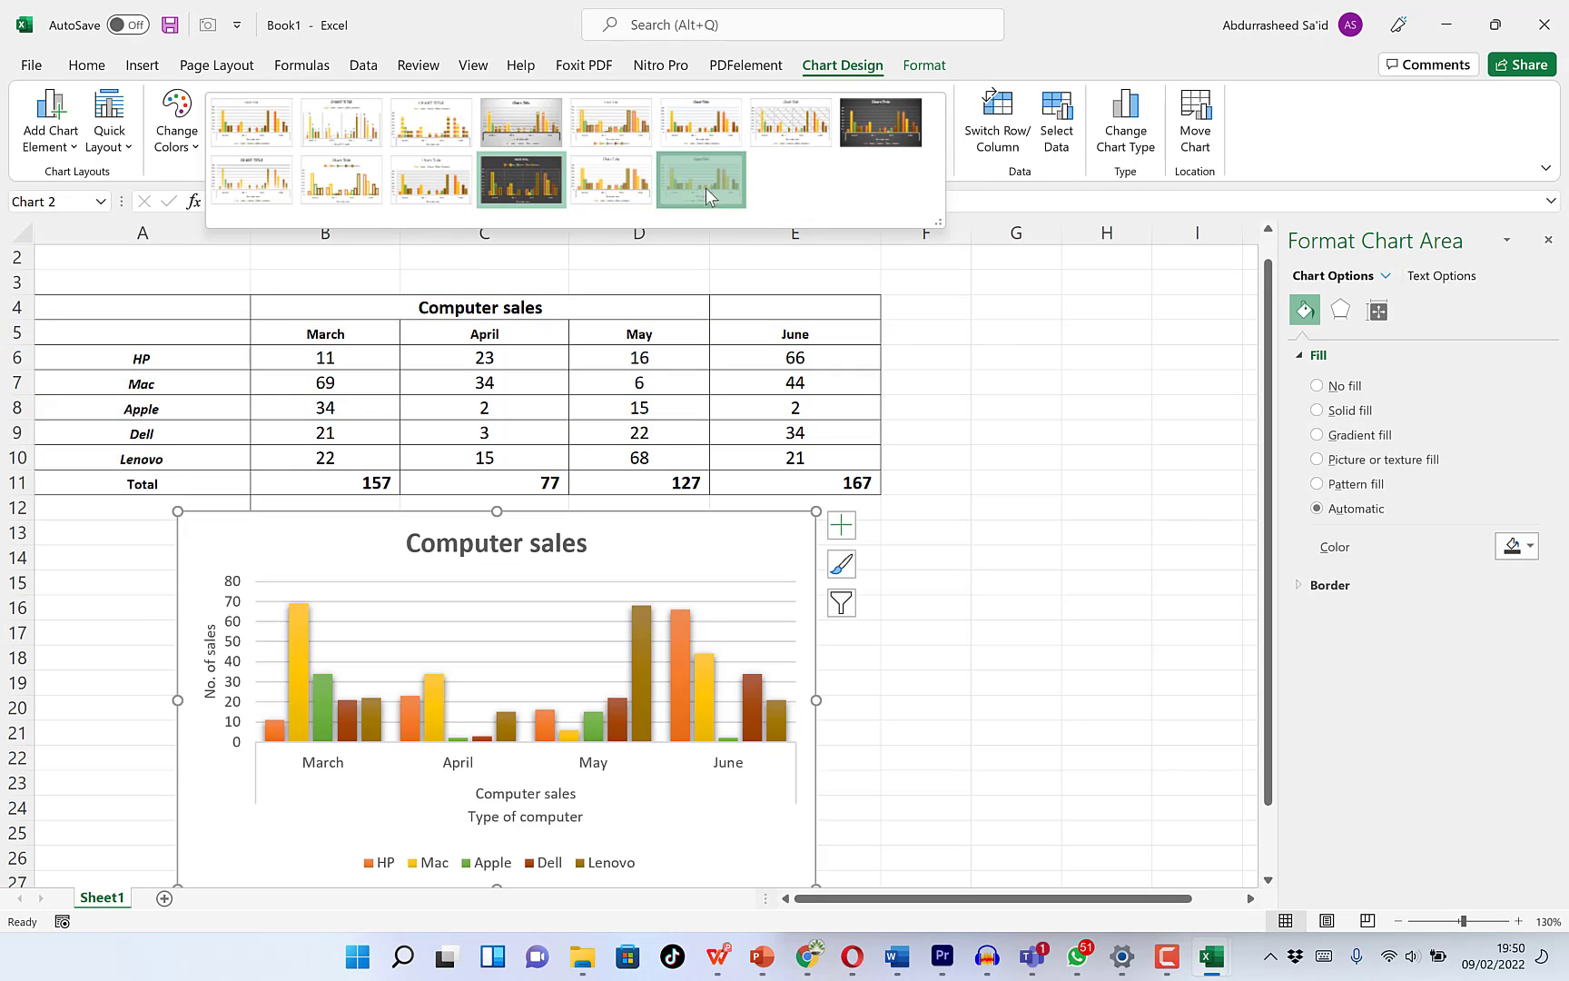
pyautogui.click(706, 189)
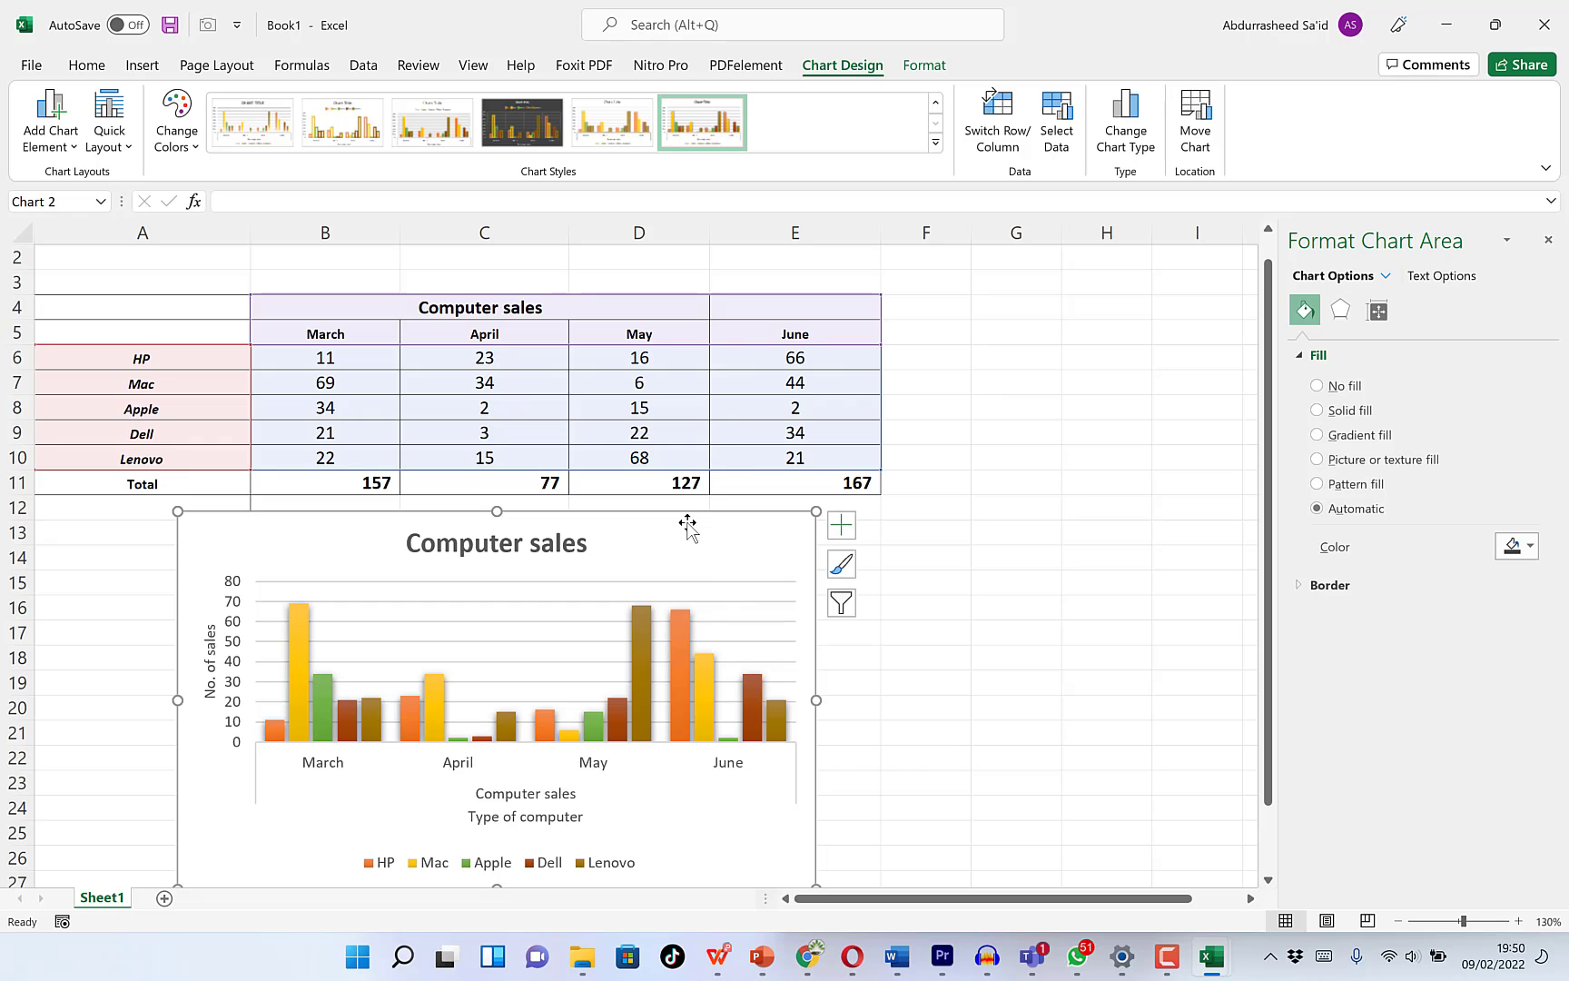
pyautogui.click(1054, 585)
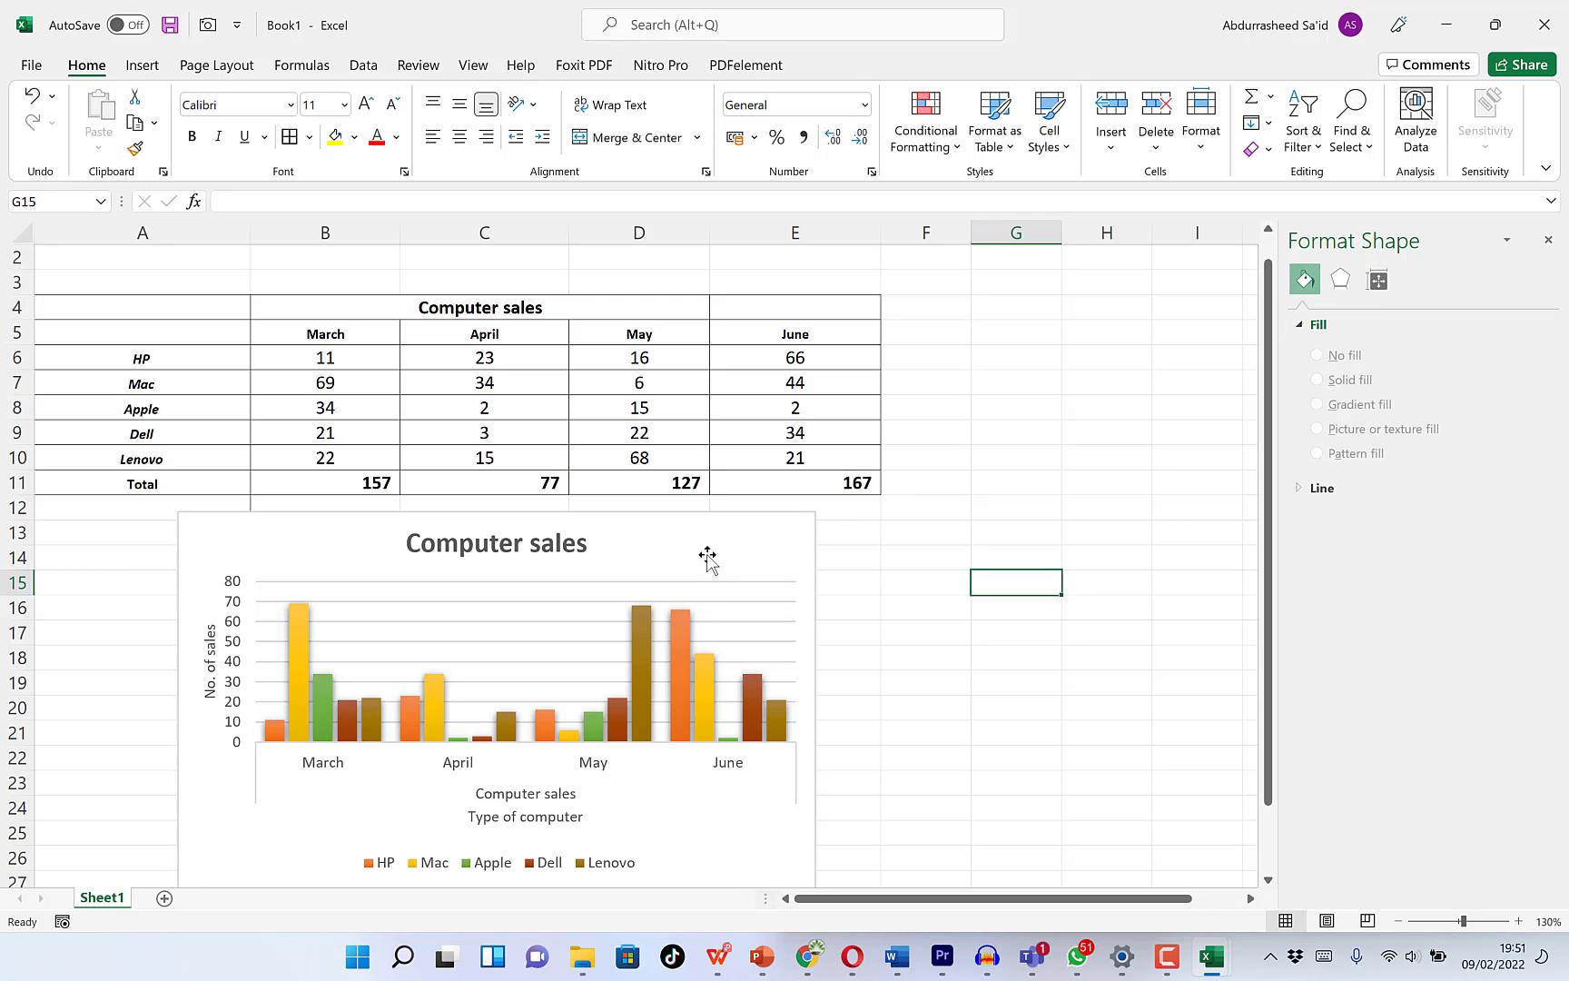
# - Copy the Computer sales chart and switch to Word
pyautogui.click(685, 533)
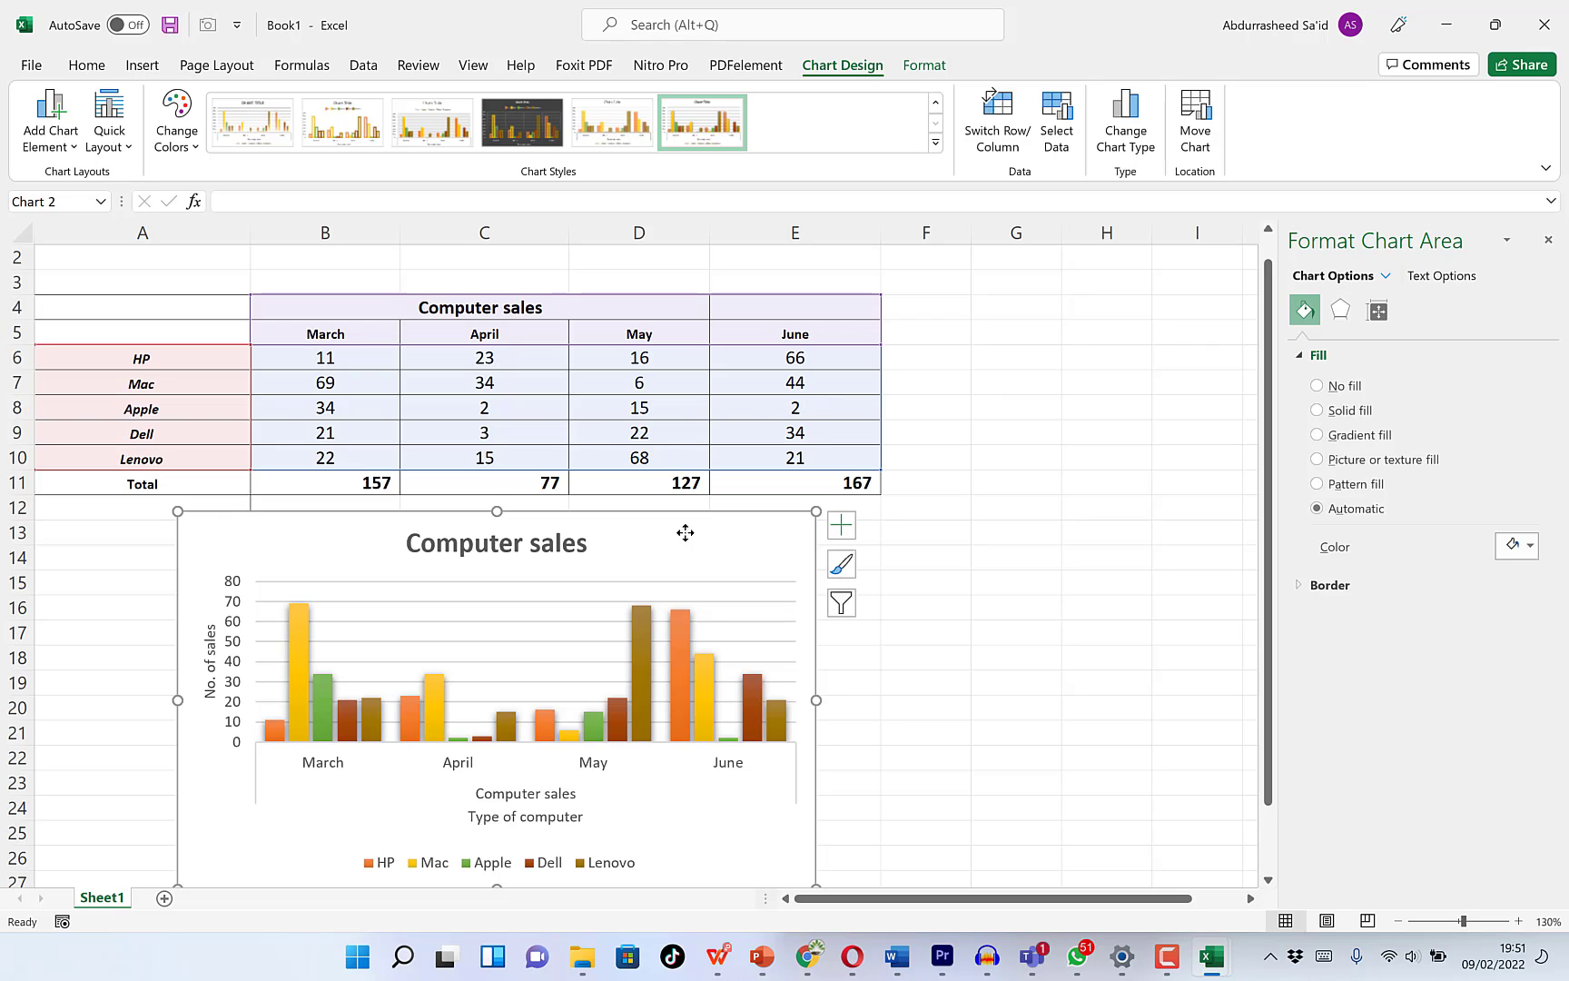
pyautogui.rightClick(686, 536)
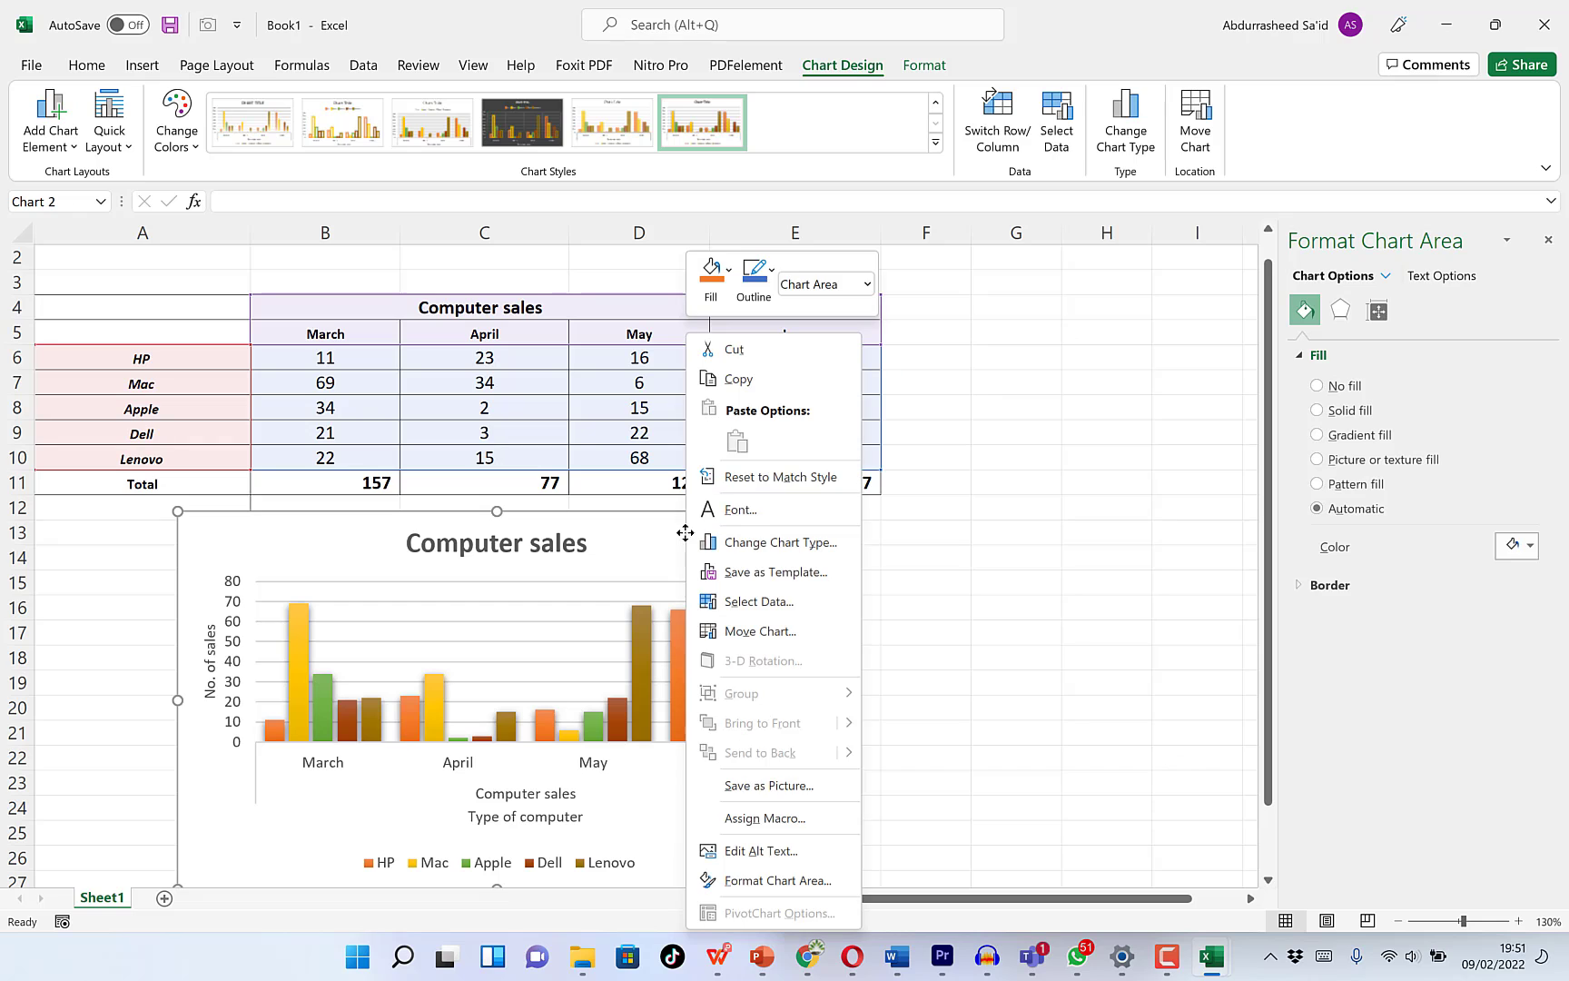
pyautogui.click(772, 385)
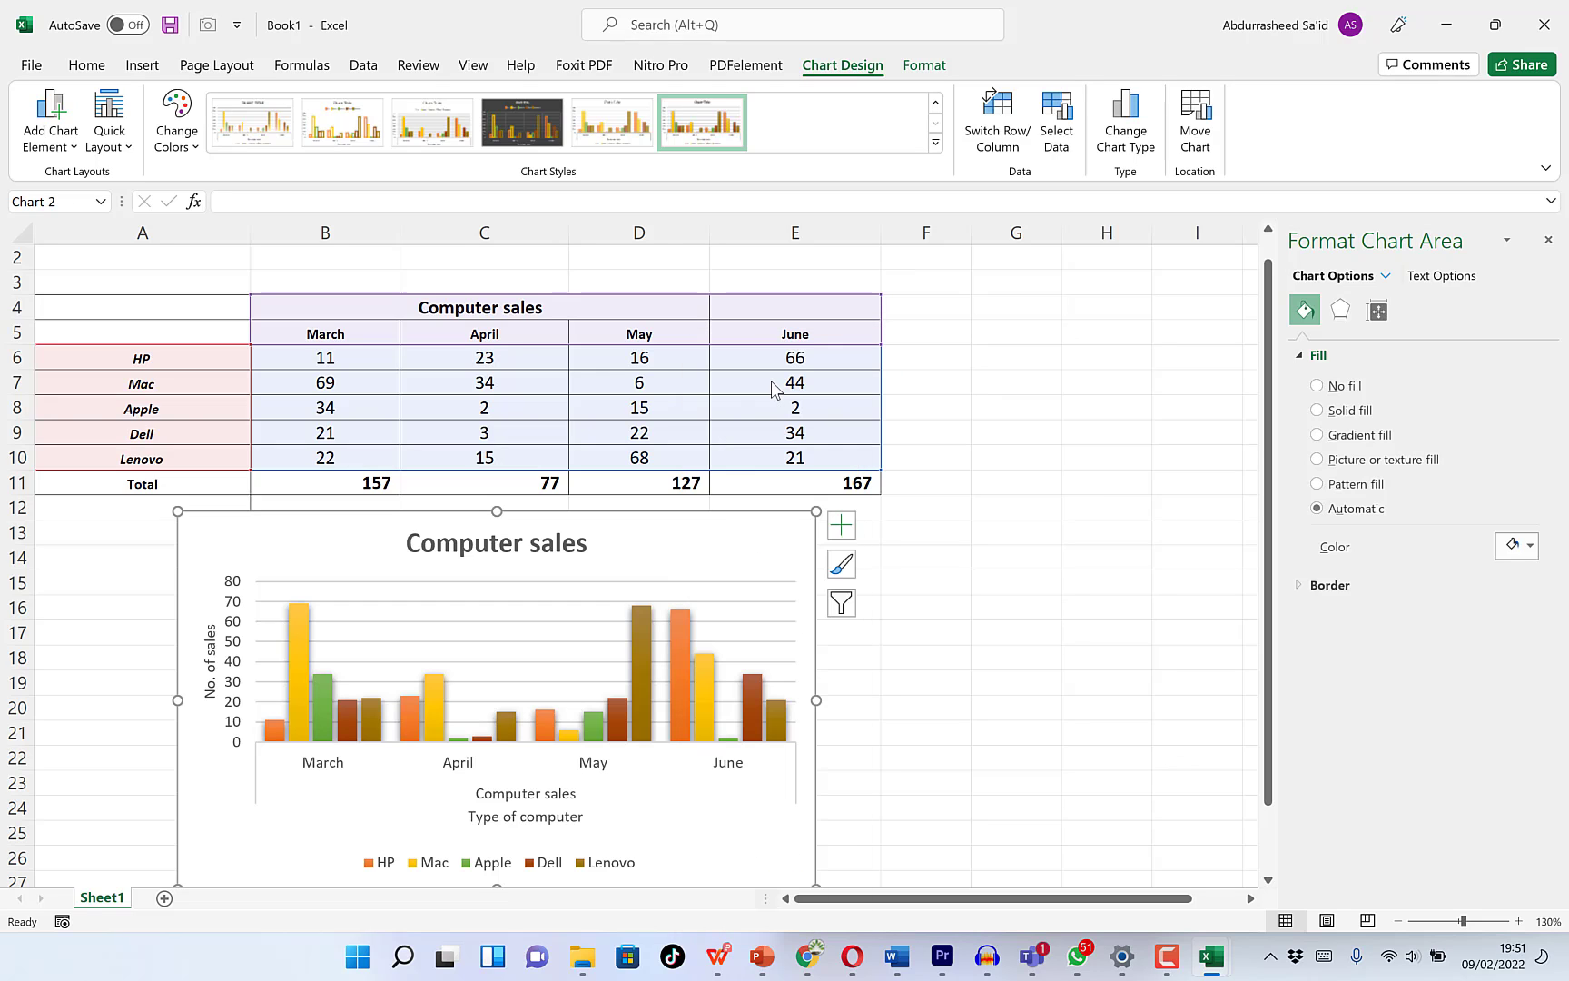
pyautogui.click(902, 957)
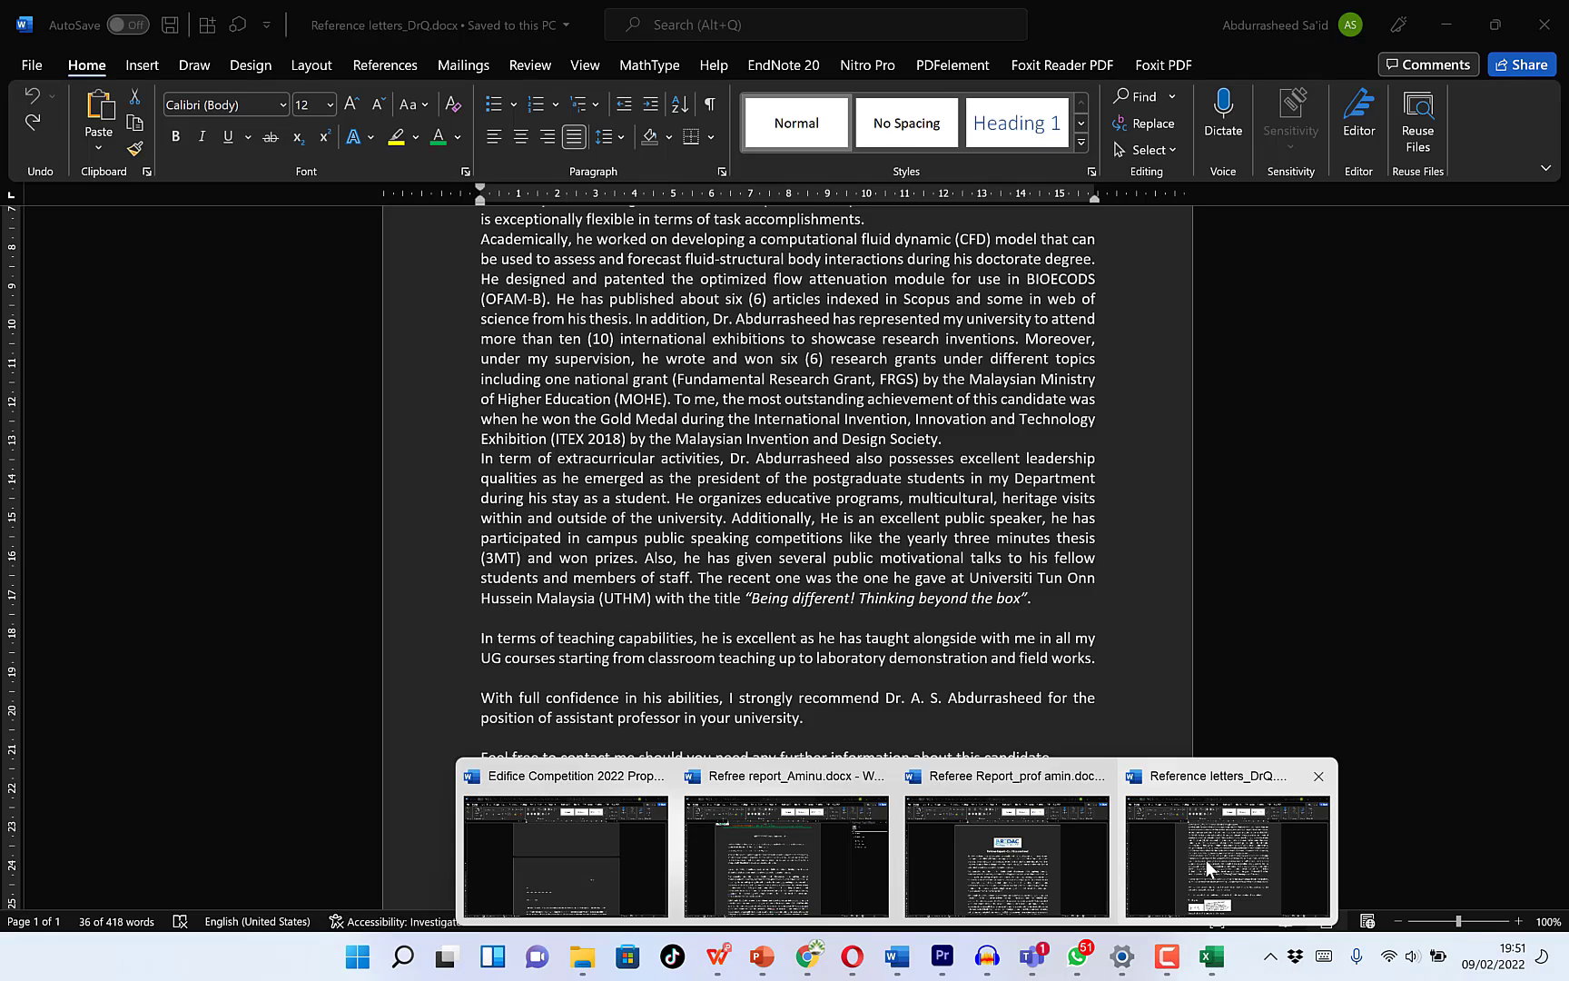
# - Paste the Computer sales chart into blank Word Document3 with the first Paste Option
pyautogui.click(1206, 859)
pyautogui.rightClick(617, 413)
pyautogui.click(660, 524)
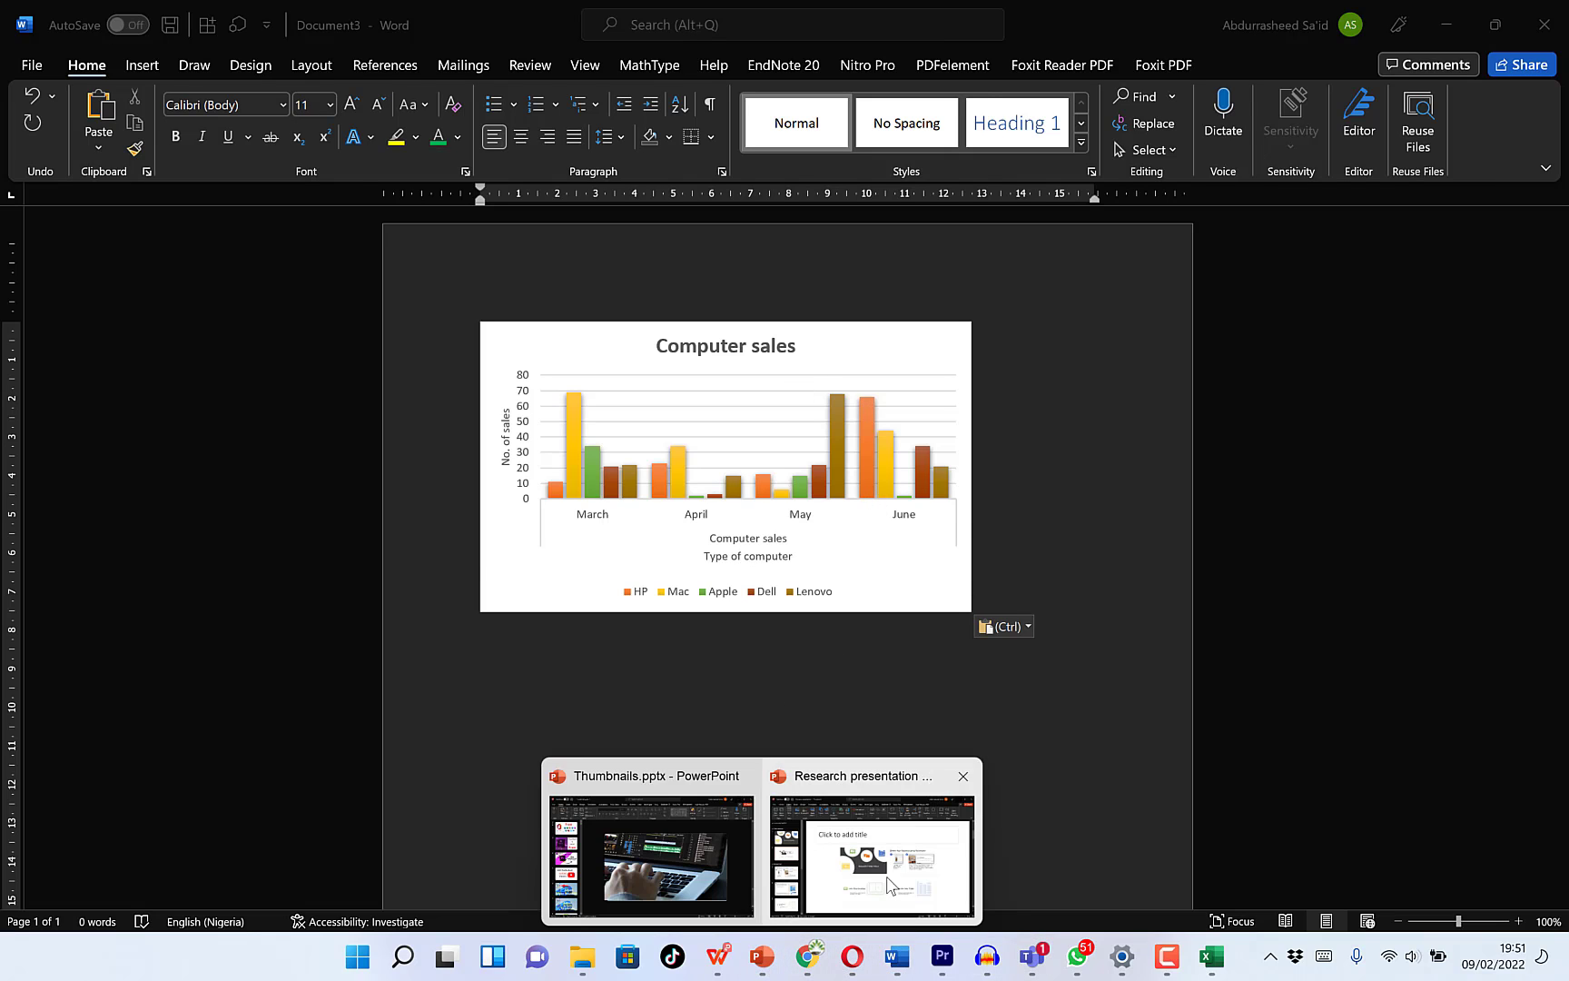
pyautogui.click(893, 879)
# - Paste the Computer sales chart onto the first PowerPoint slide
pyautogui.rightClick(620, 289)
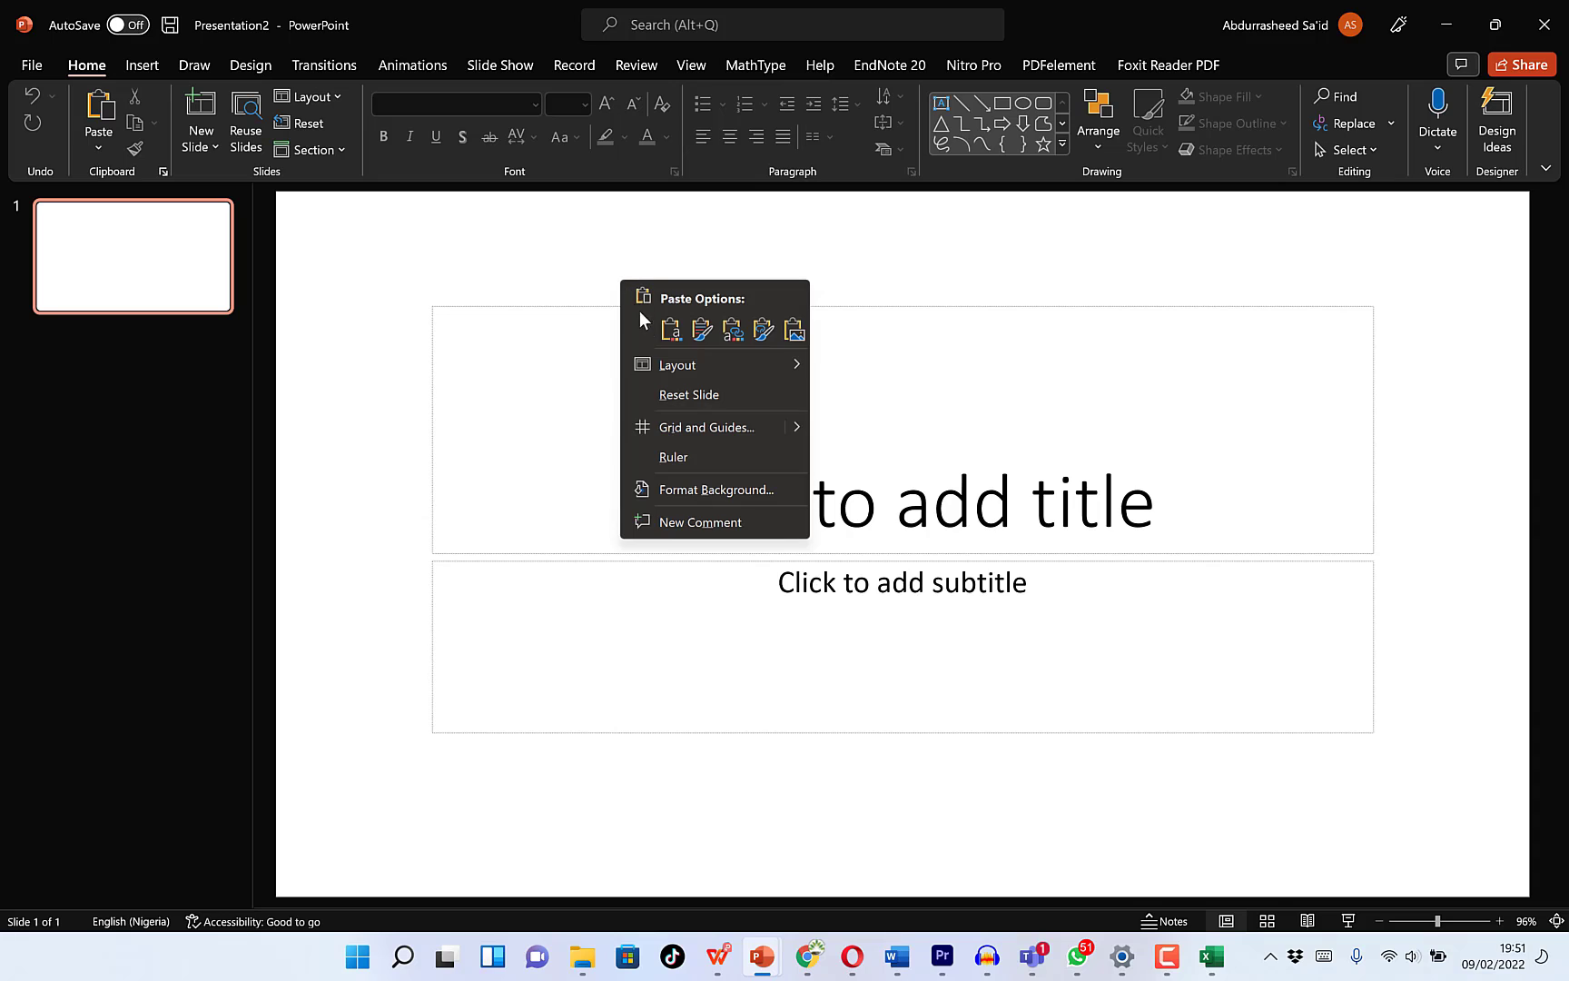
pyautogui.click(670, 327)
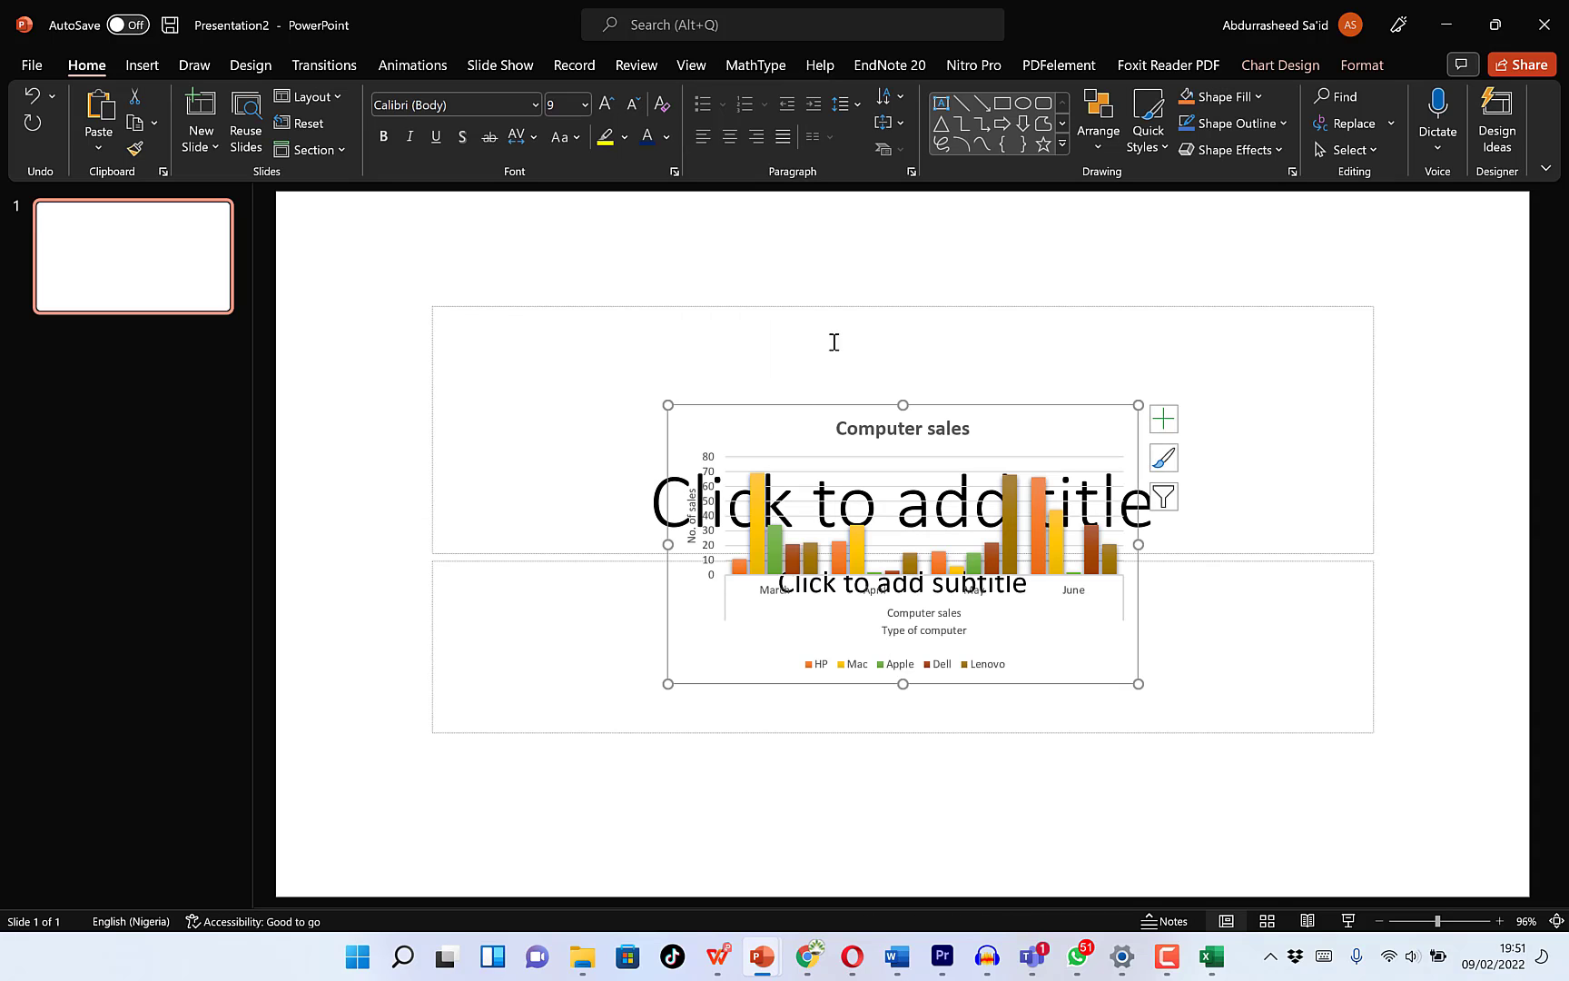
pyautogui.click(886, 483)
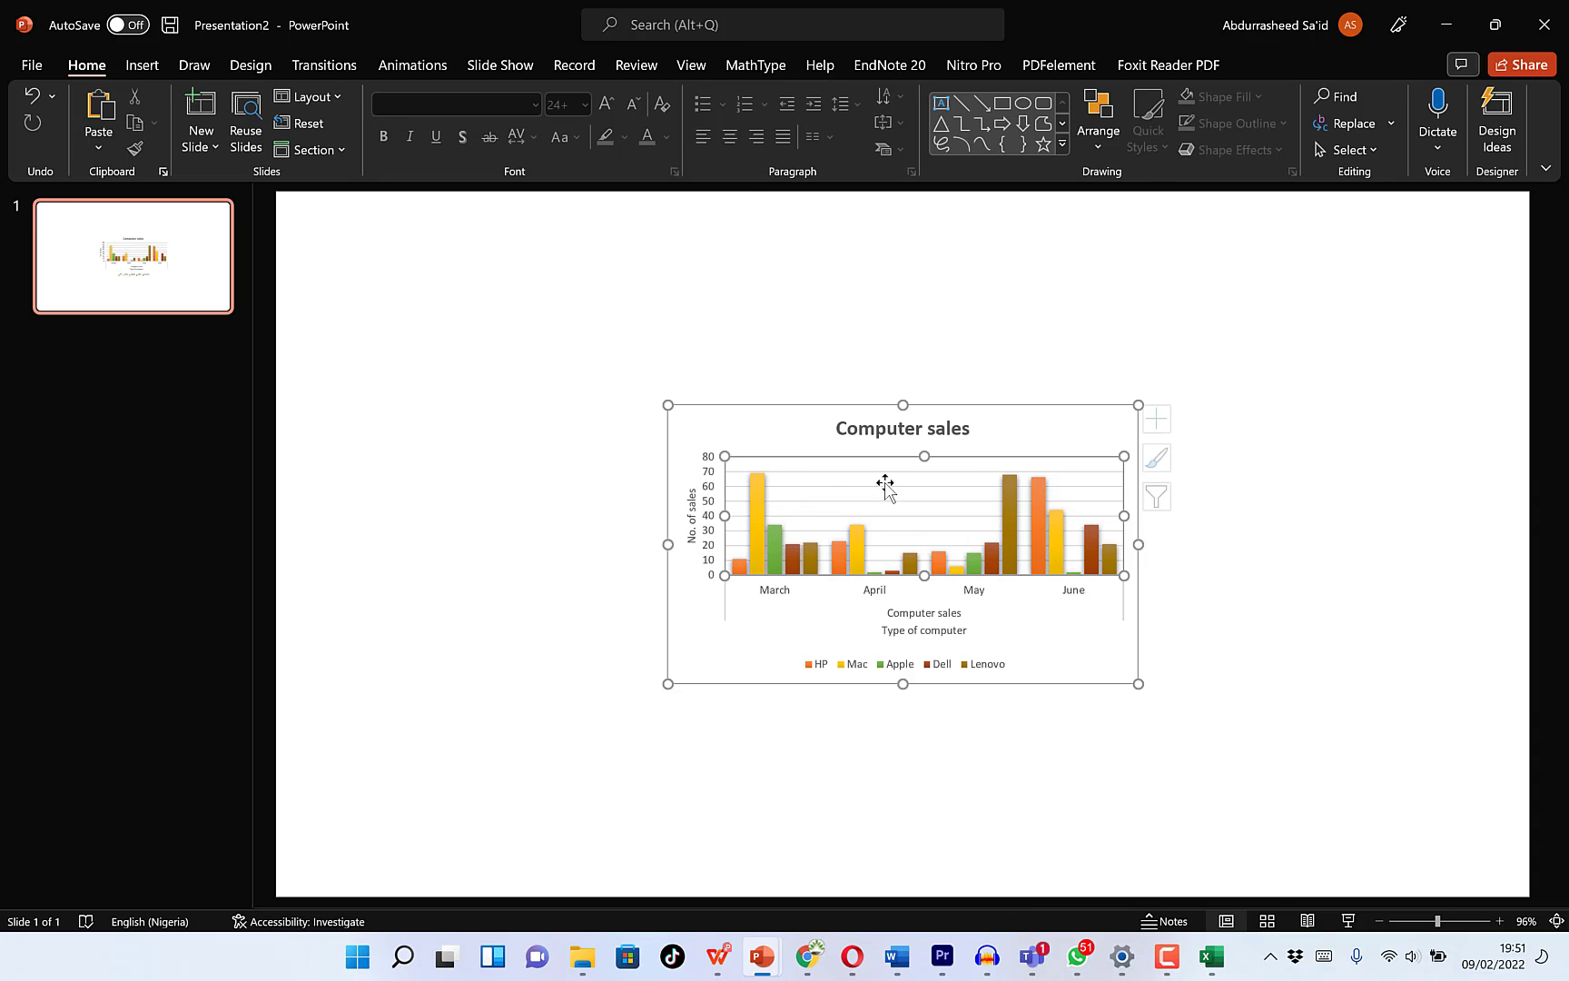
pyautogui.click(833, 774)
pyautogui.click(815, 556)
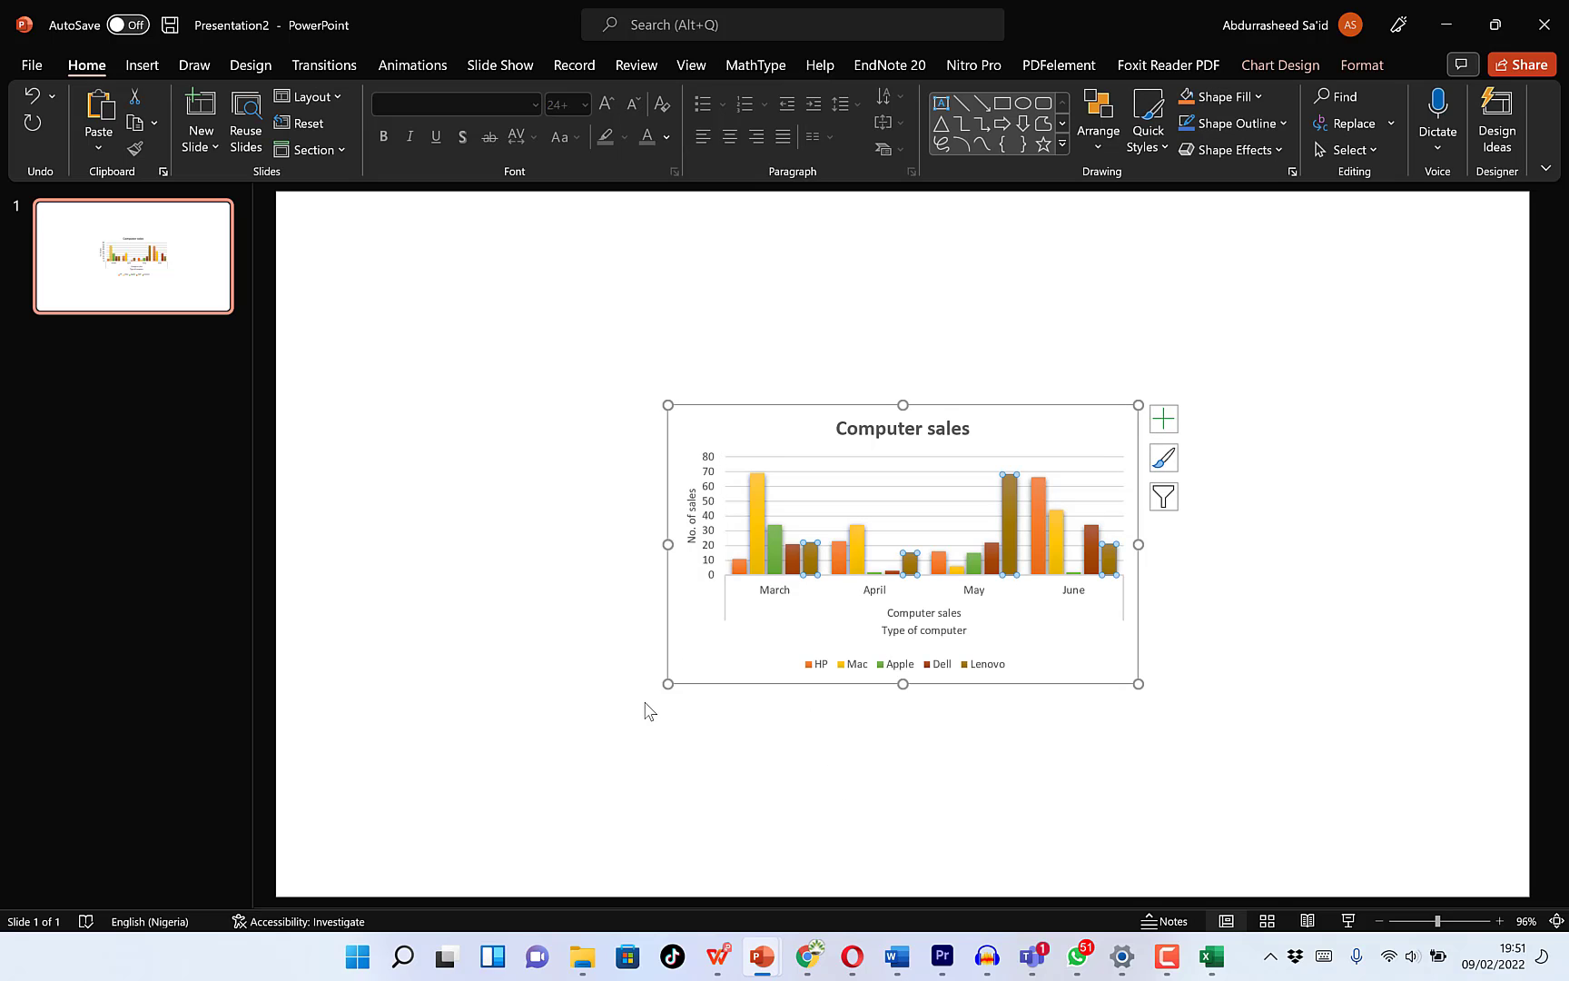
# - Enlarge the chart outward from its corners to fill most of the slide
pyautogui.moveTo(667, 684); pyautogui.dragTo(522, 790)
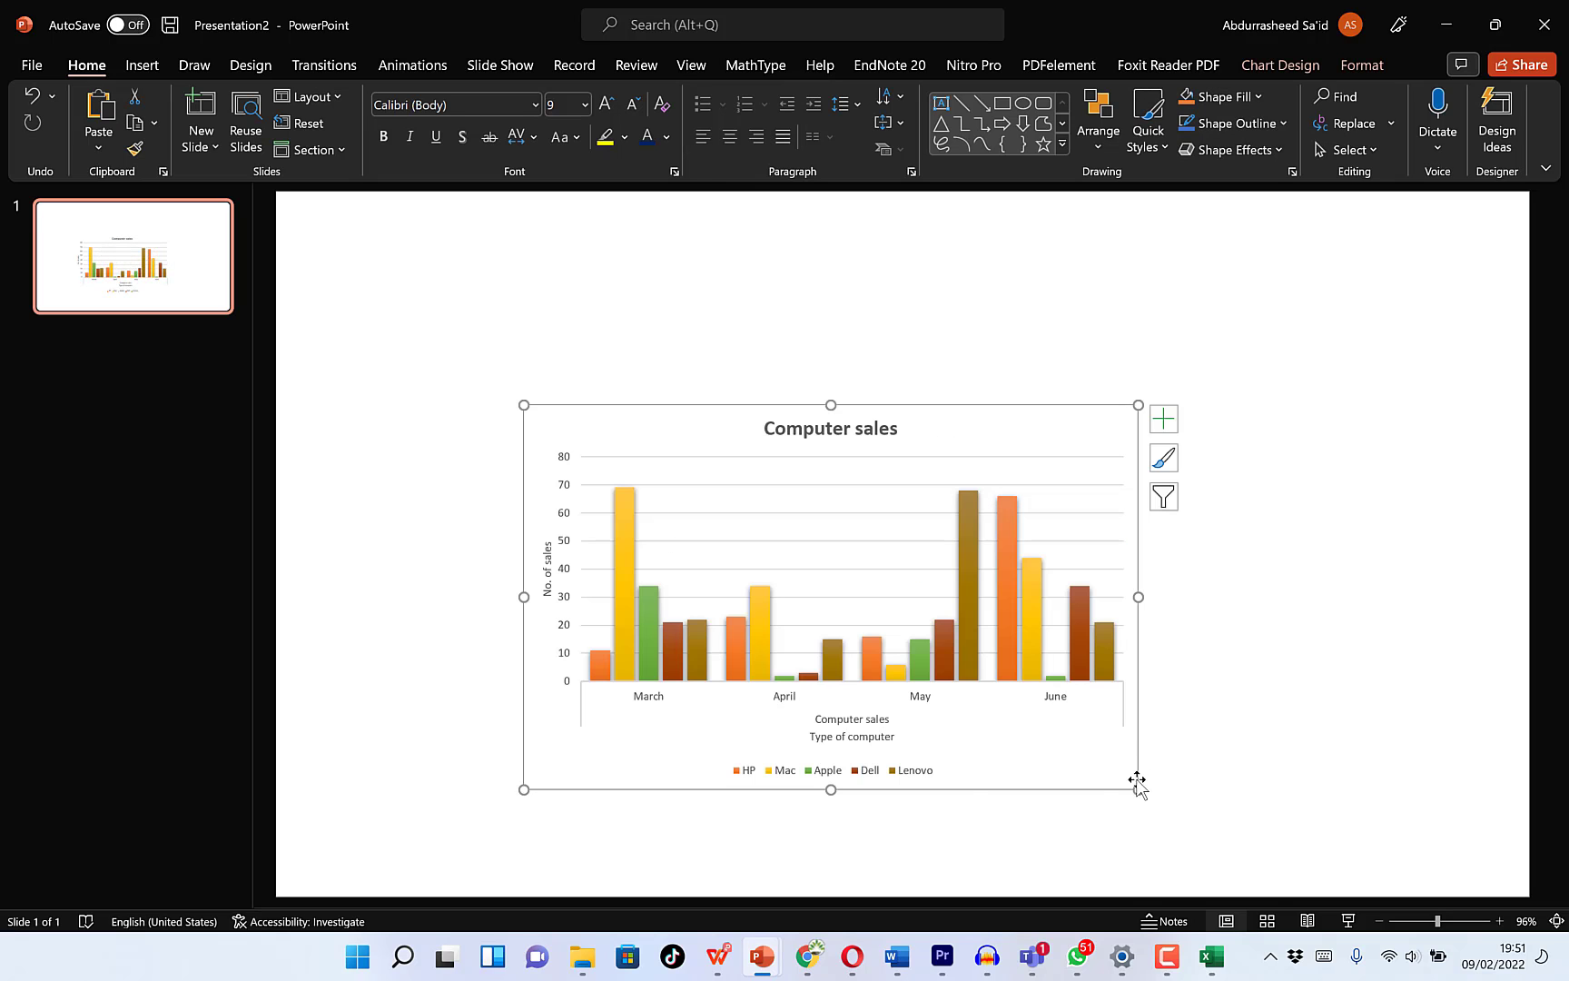
pyautogui.moveTo(1135, 790); pyautogui.dragTo(1320, 873)
pyautogui.click(1499, 629)
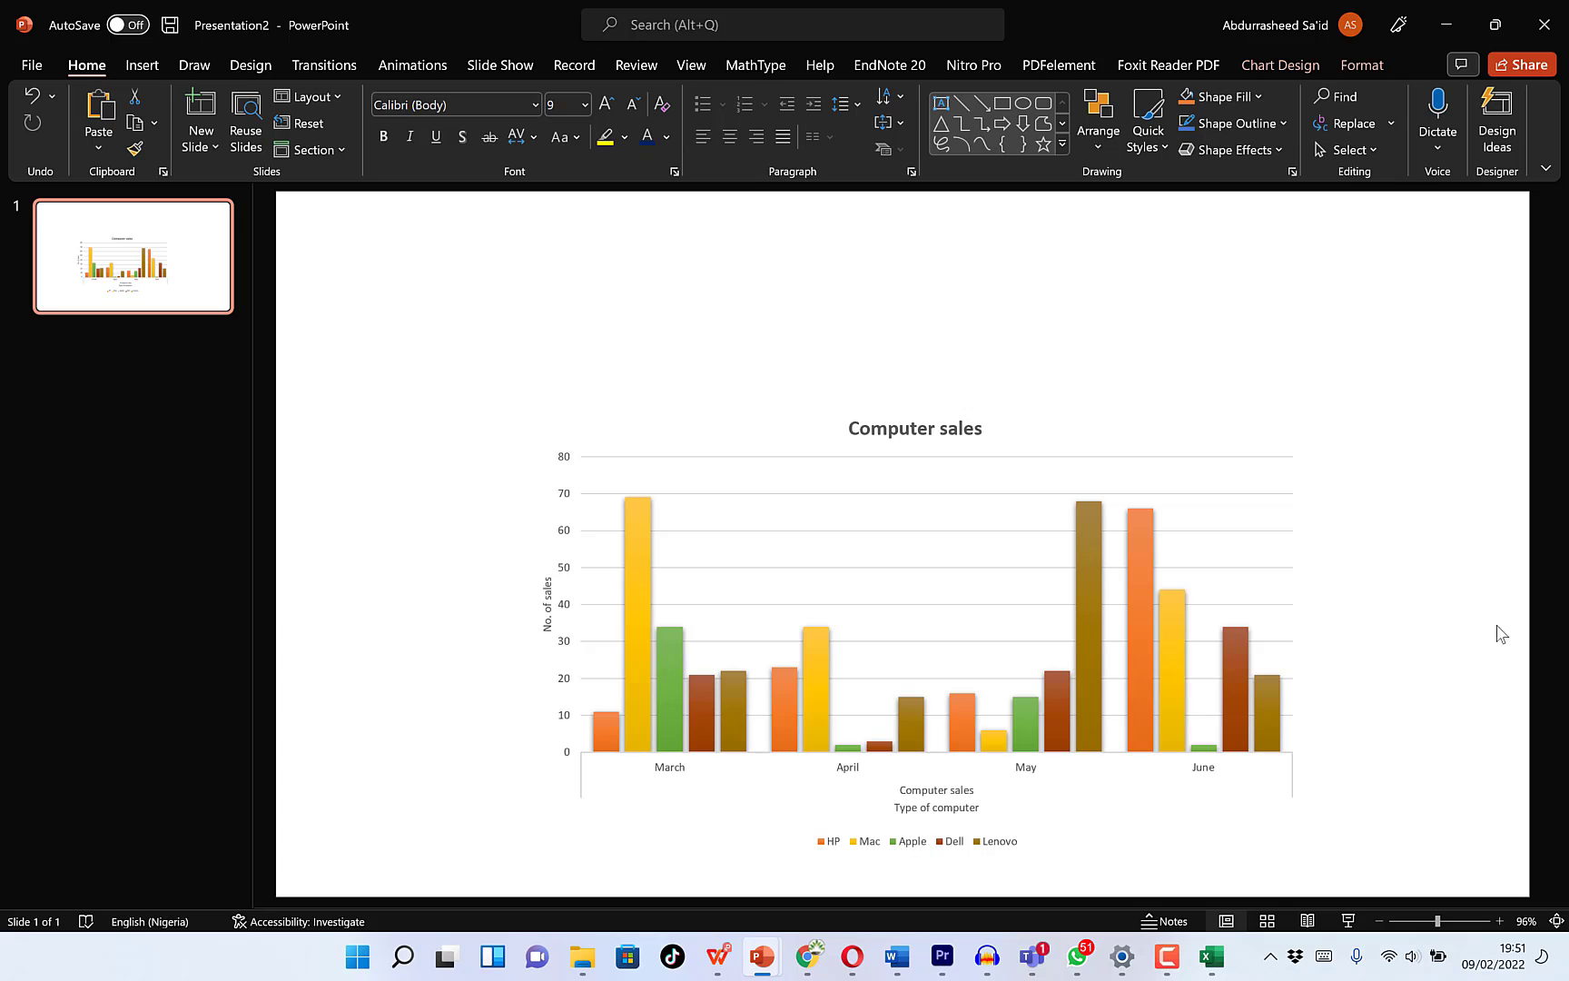
pyautogui.click(660, 423)
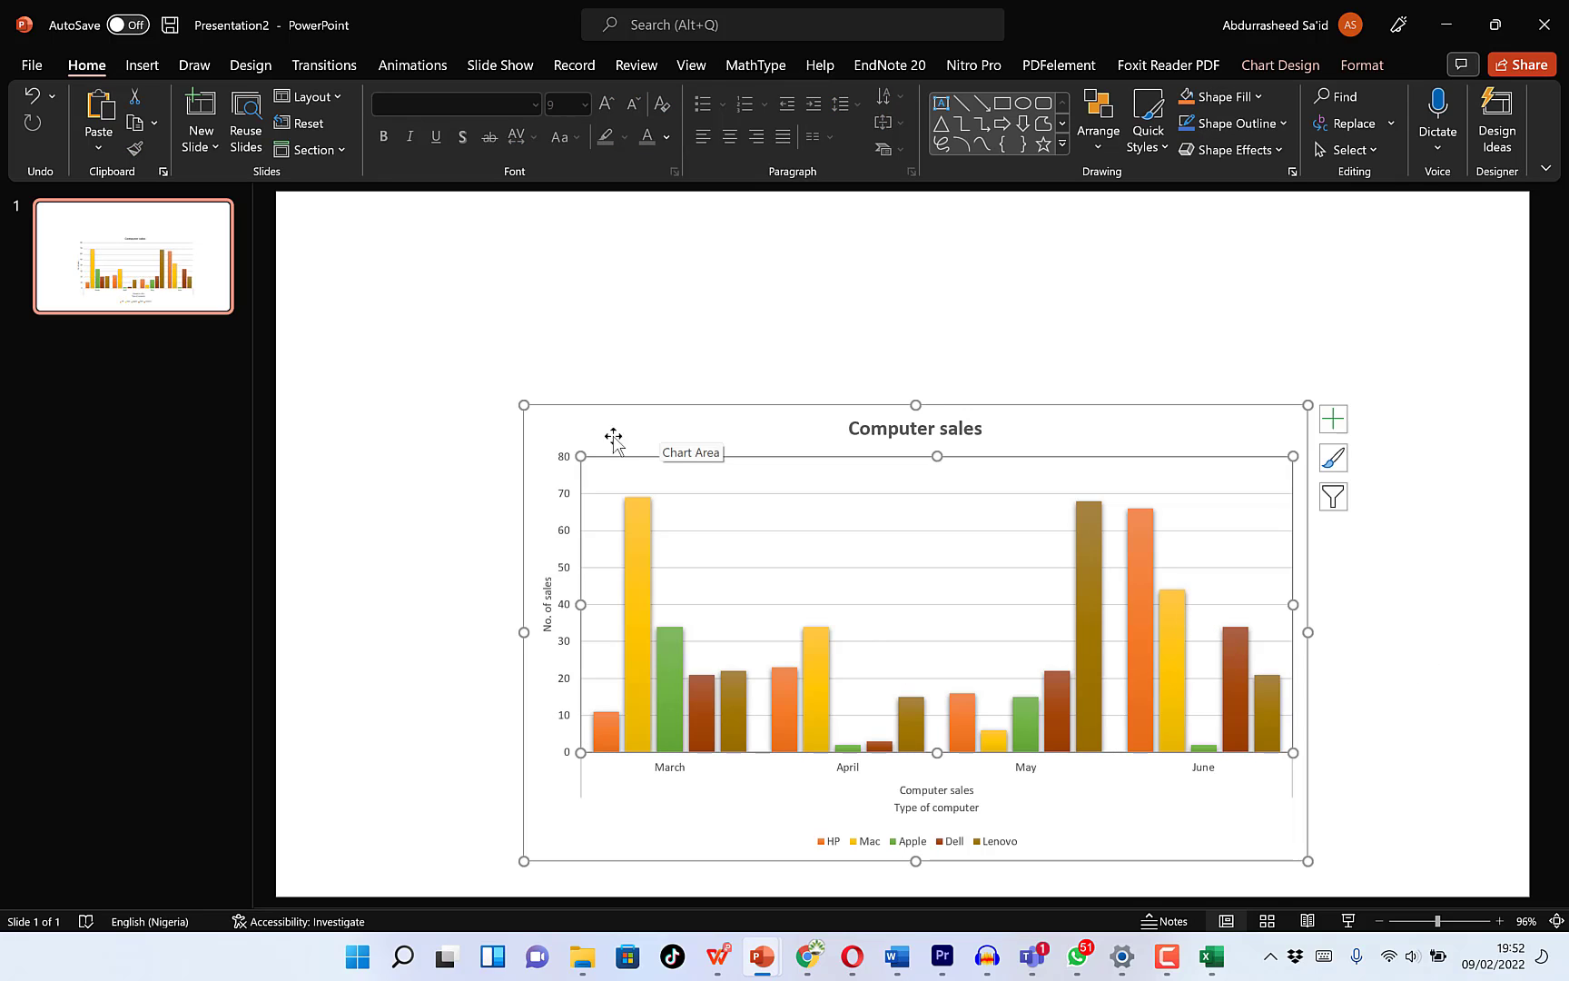
pyautogui.moveTo(524, 405); pyautogui.dragTo(459, 334)
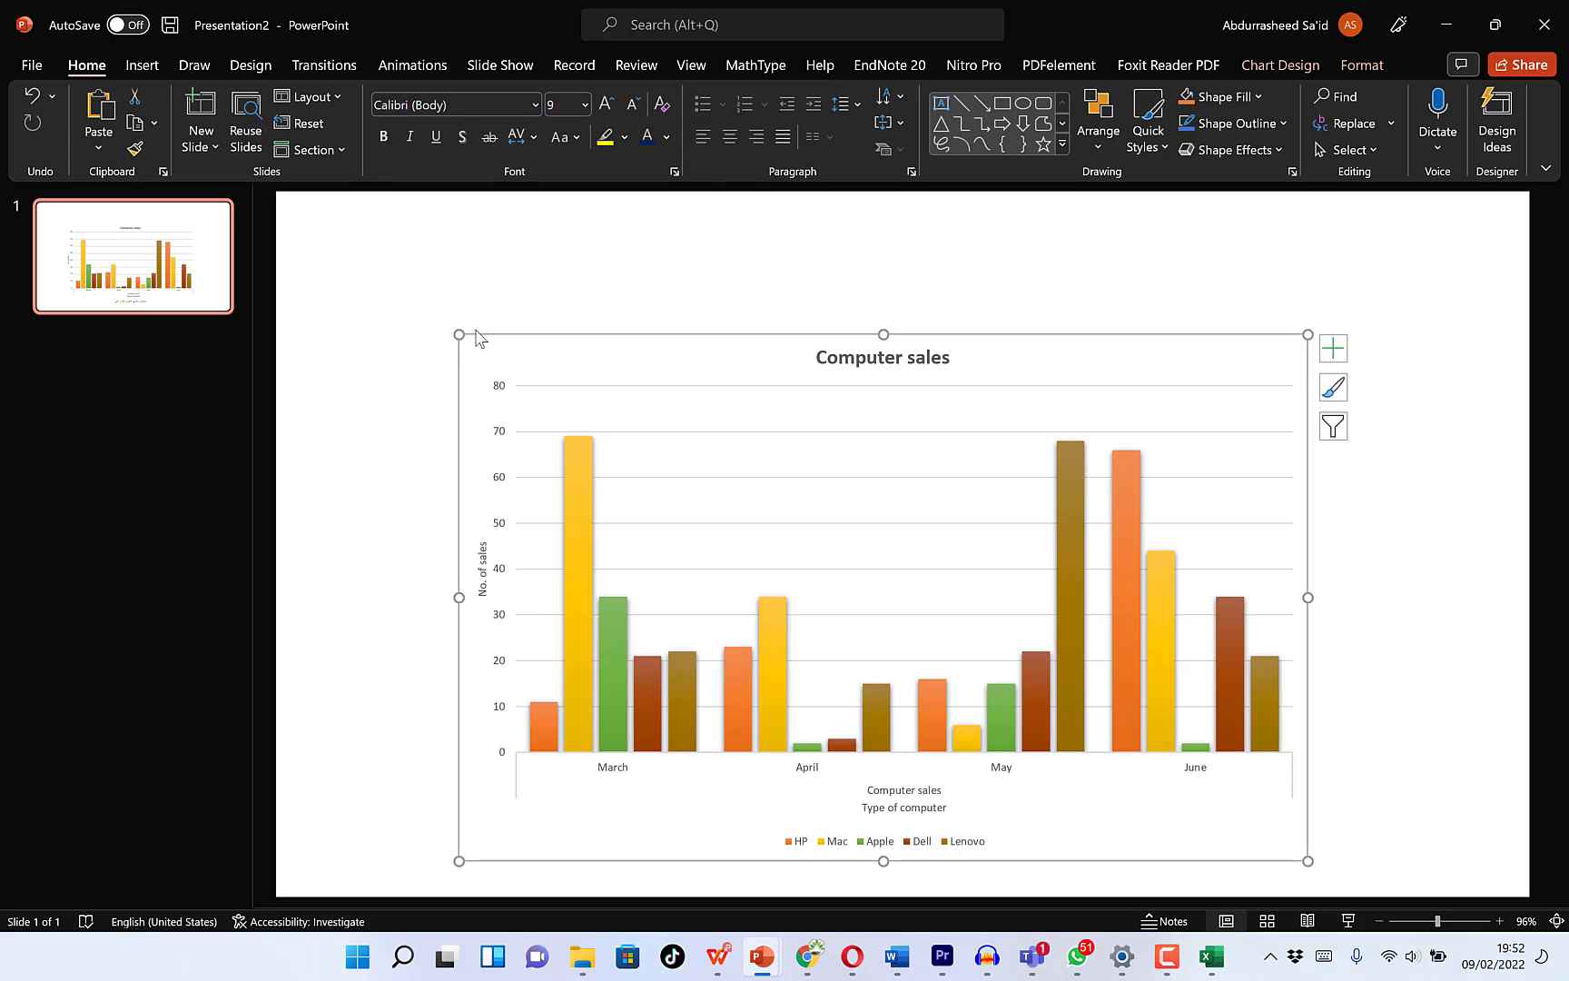